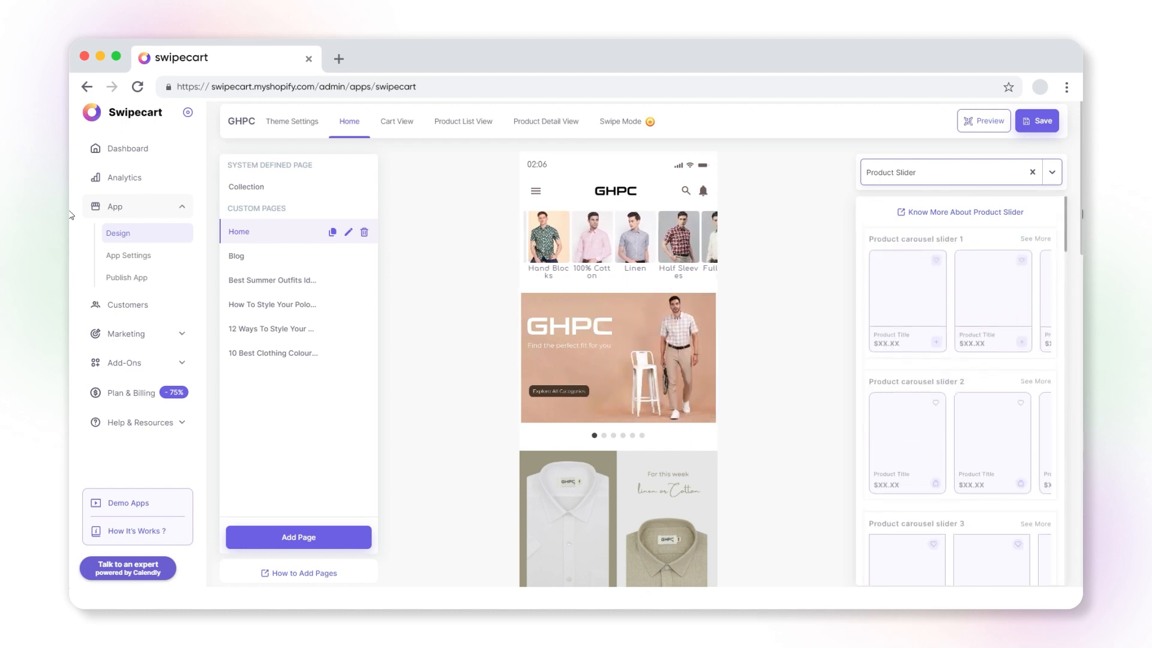
Step: Place Product carousel slider 1 on the Home page above the image banner and open its content for editing
drag(935, 319, 607, 358)
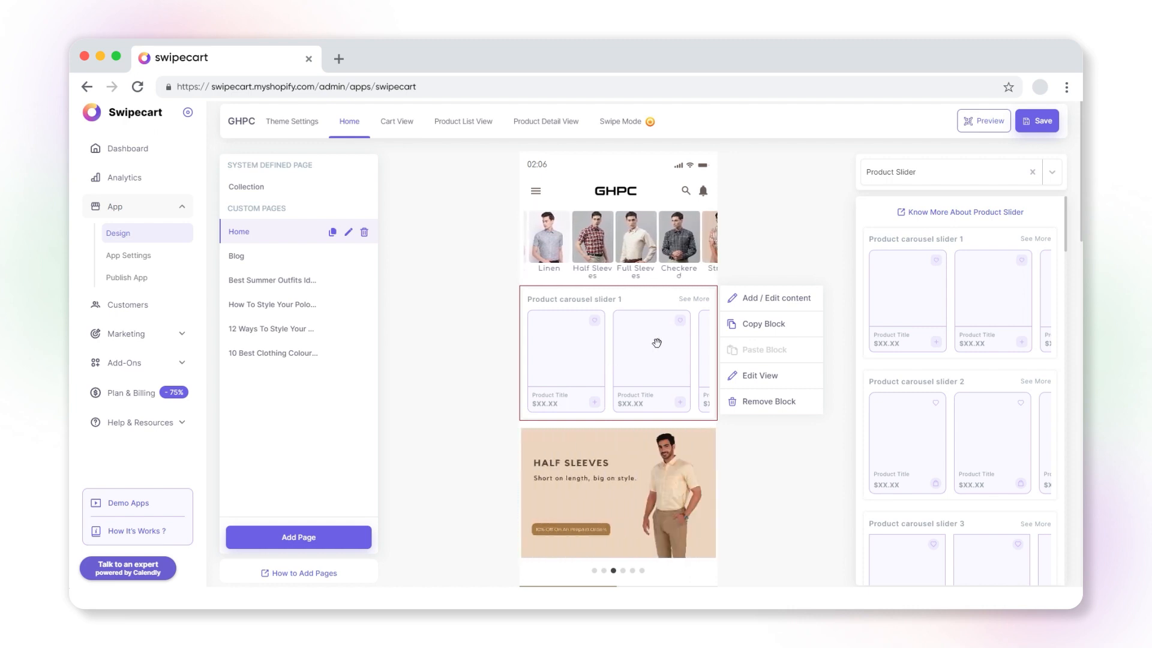
click(767, 300)
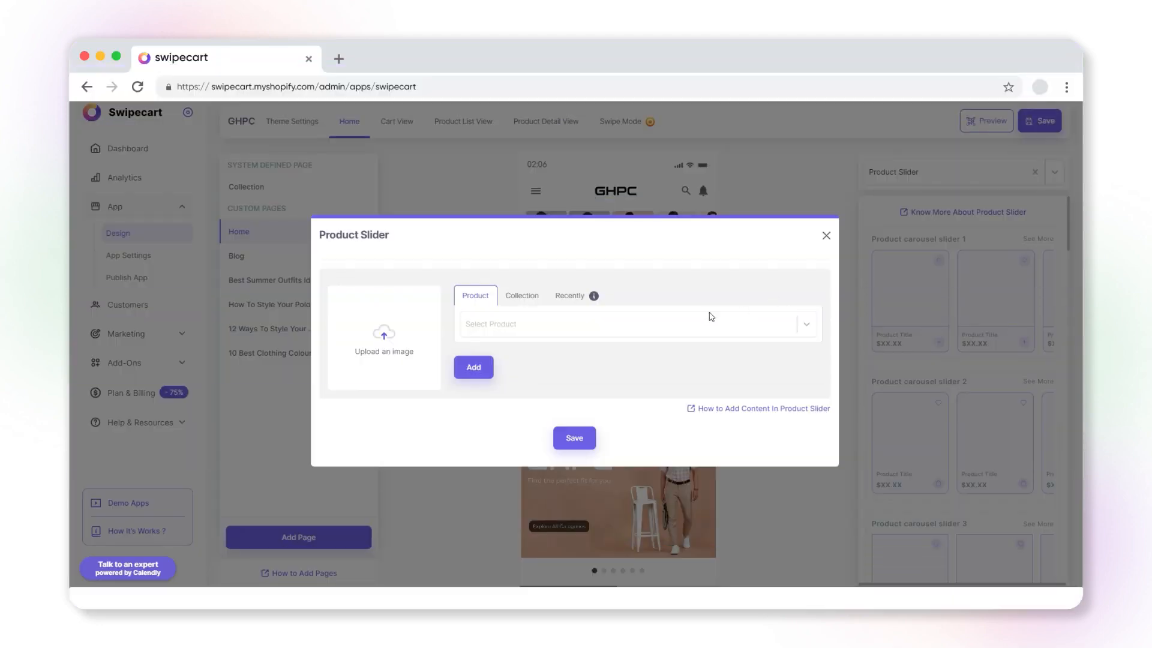
Step: Add the Men's 100% Cotton Self Design Half Sleeves Shirt (Red) to the slider with the custom image FSH501344_1
click(486, 326)
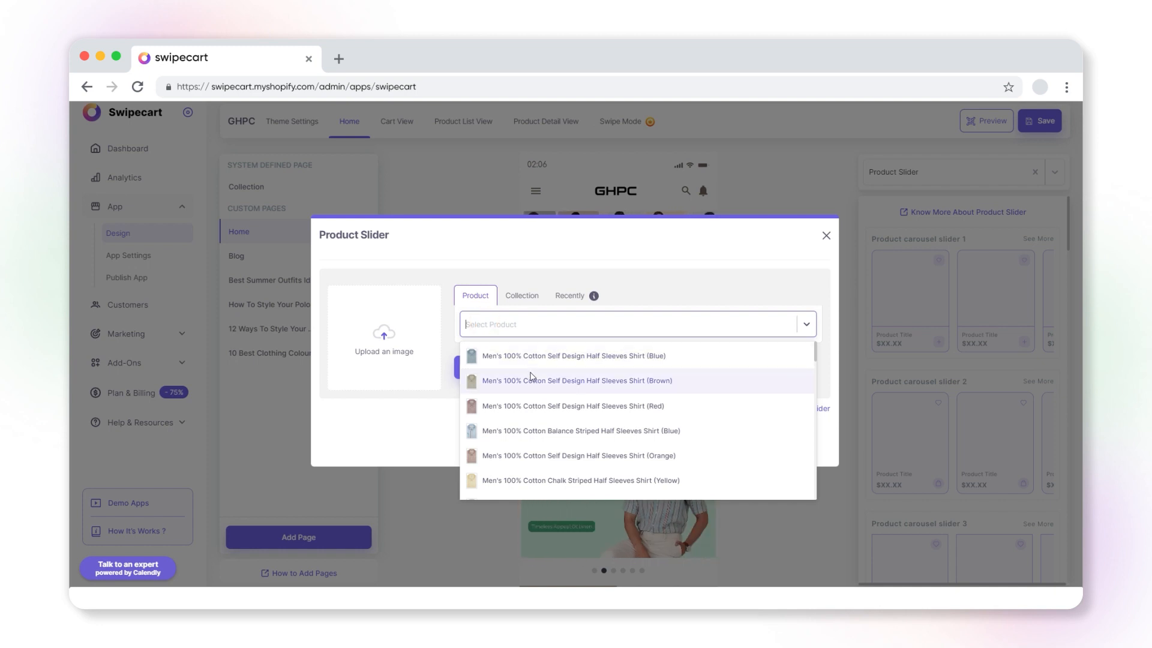
click(531, 408)
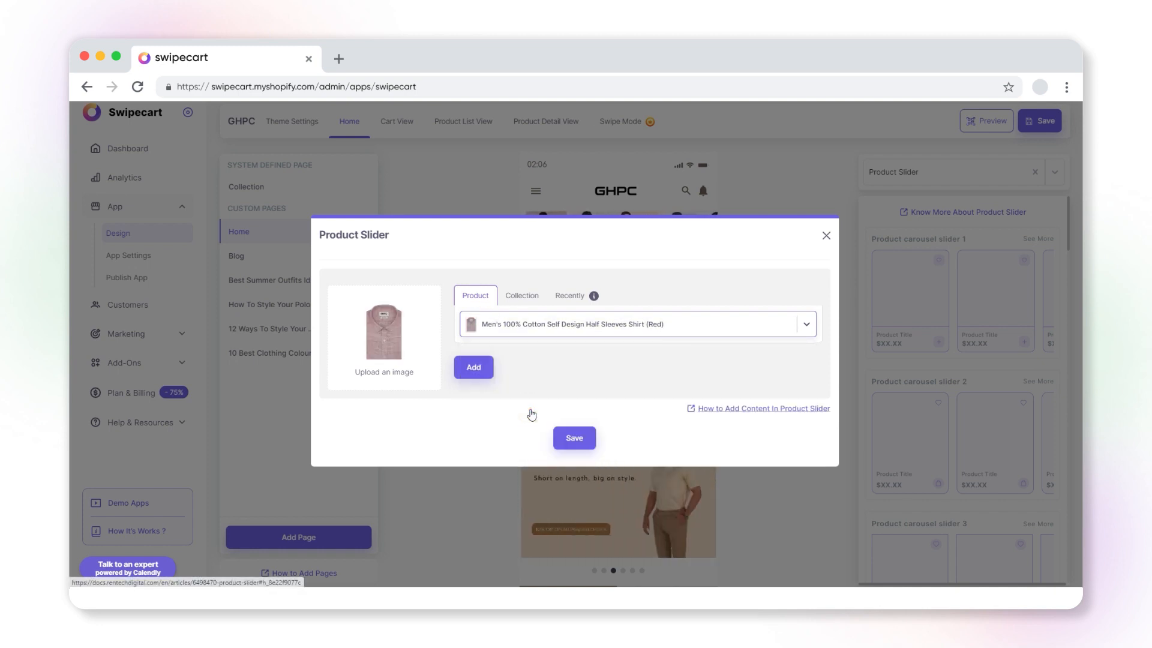
click(383, 336)
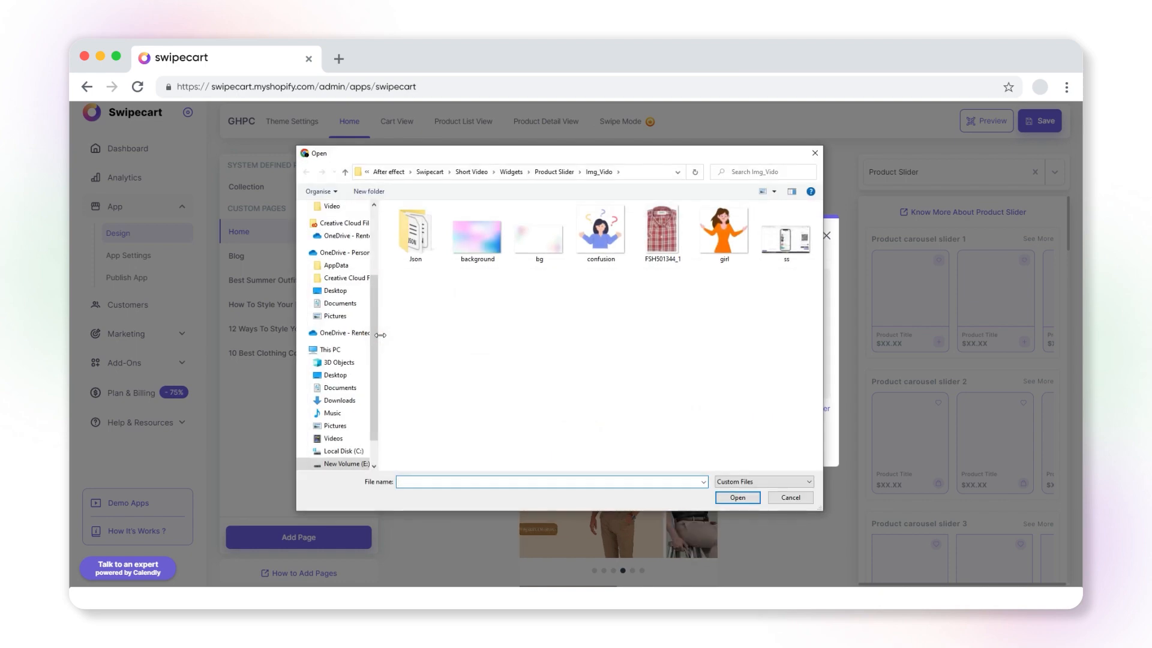
click(663, 243)
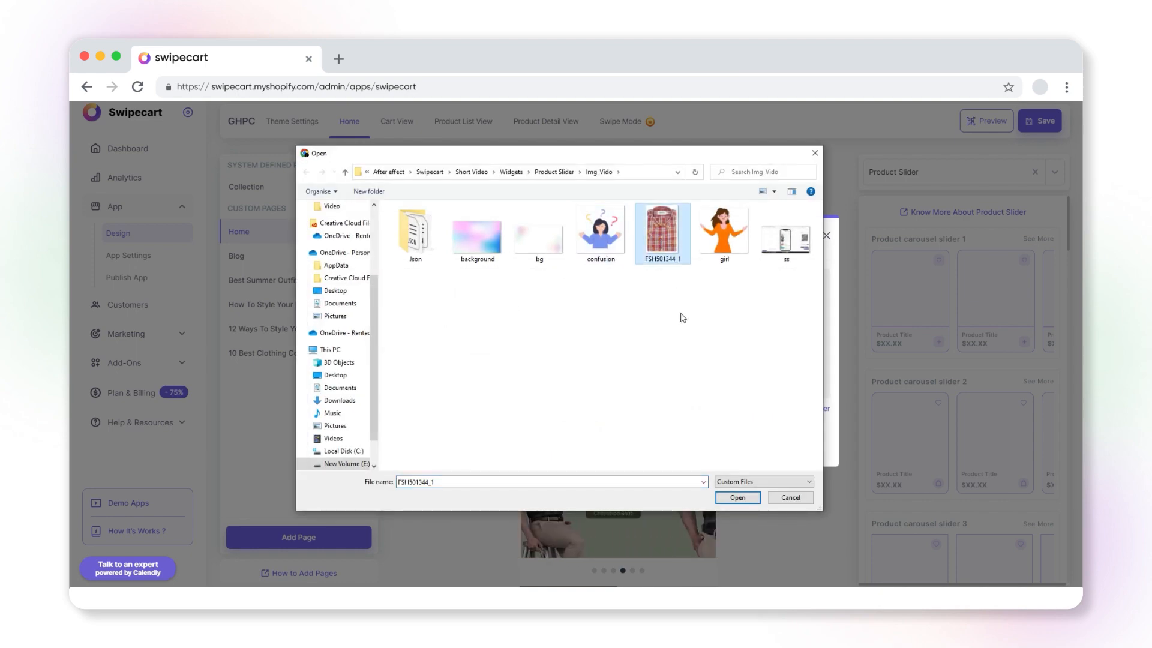
click(737, 497)
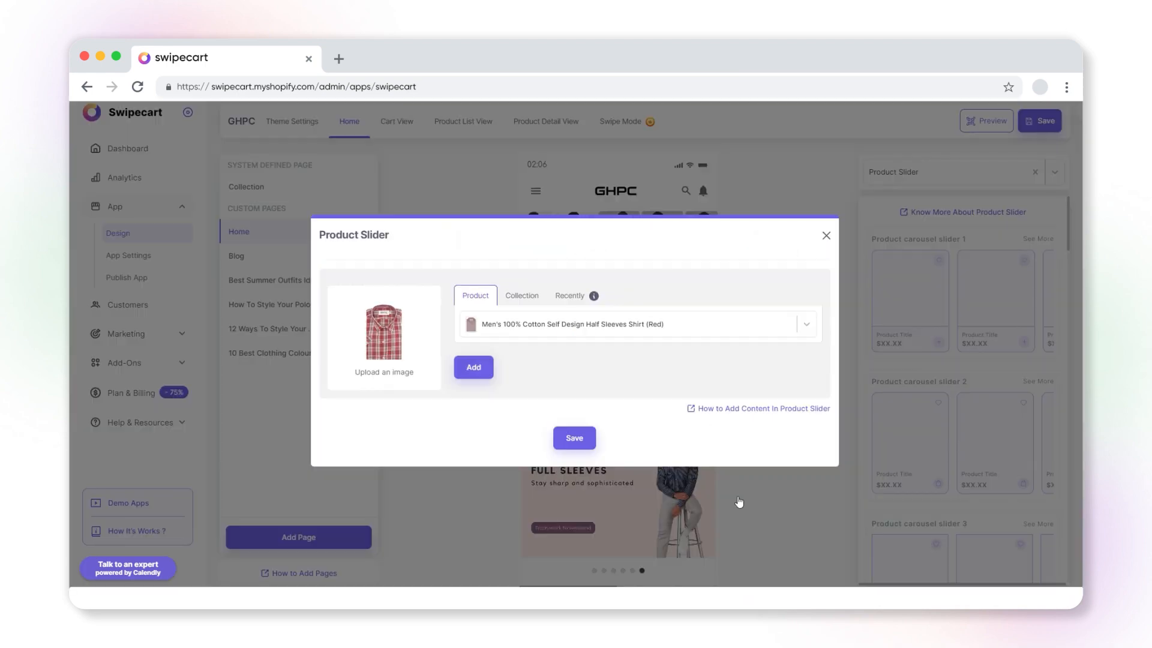
click(478, 368)
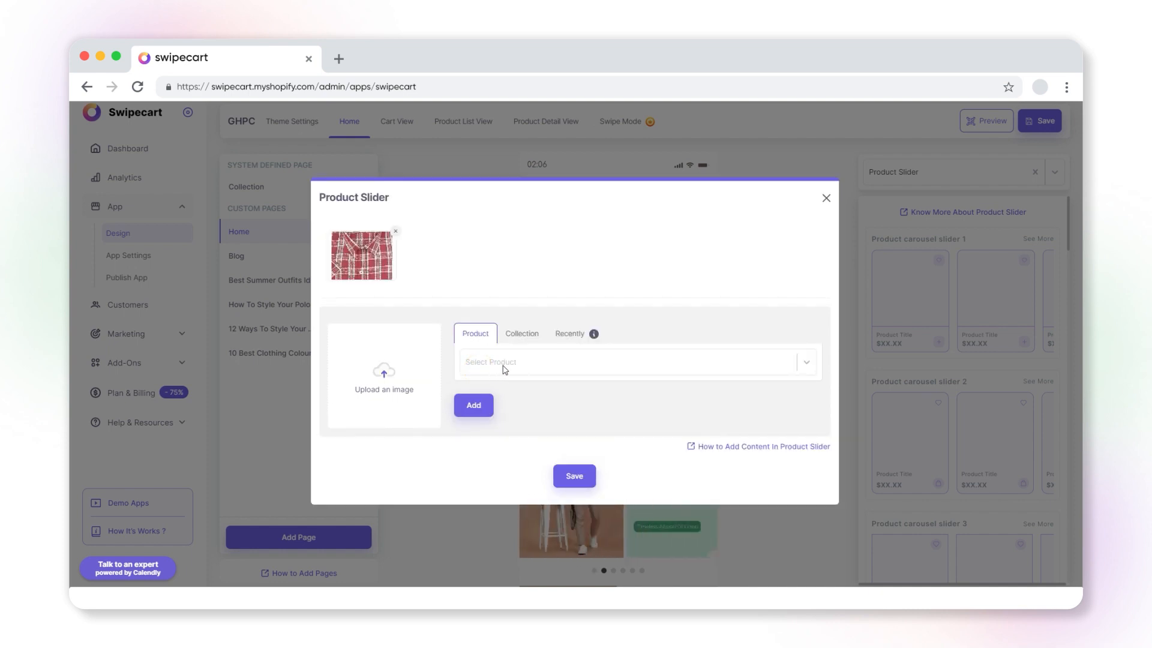
Step: Add the Men's 100% Cotton Self Design and Balance Striped Half Sleeves Shirts, both in Blue, to the slider
click(555, 372)
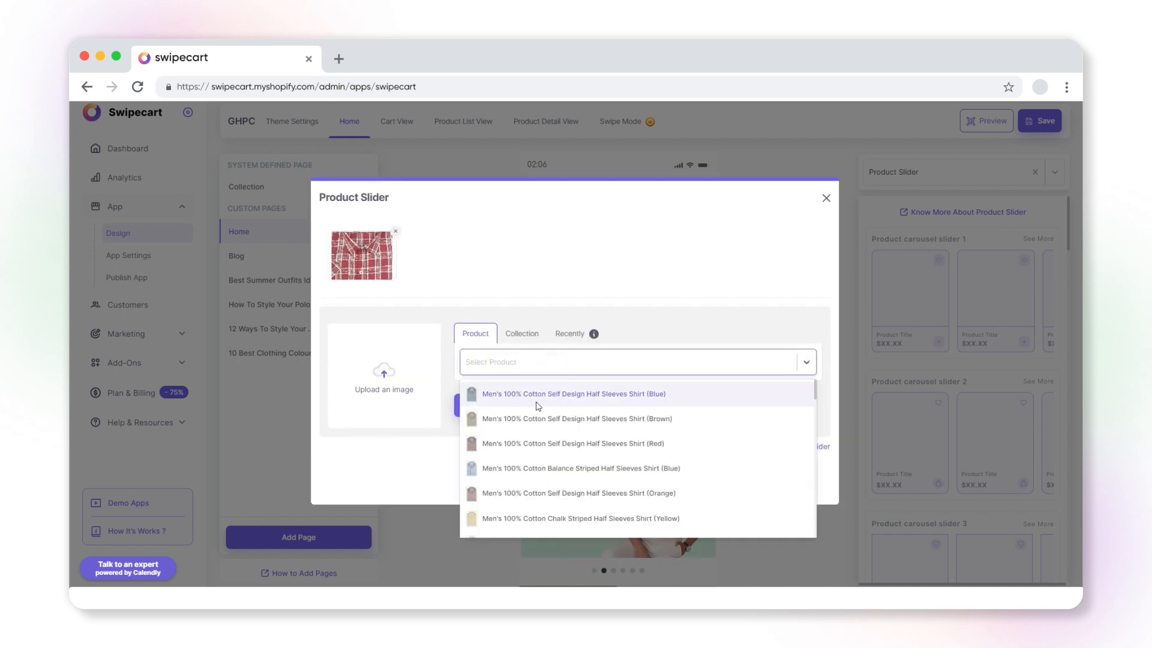
click(535, 393)
click(474, 406)
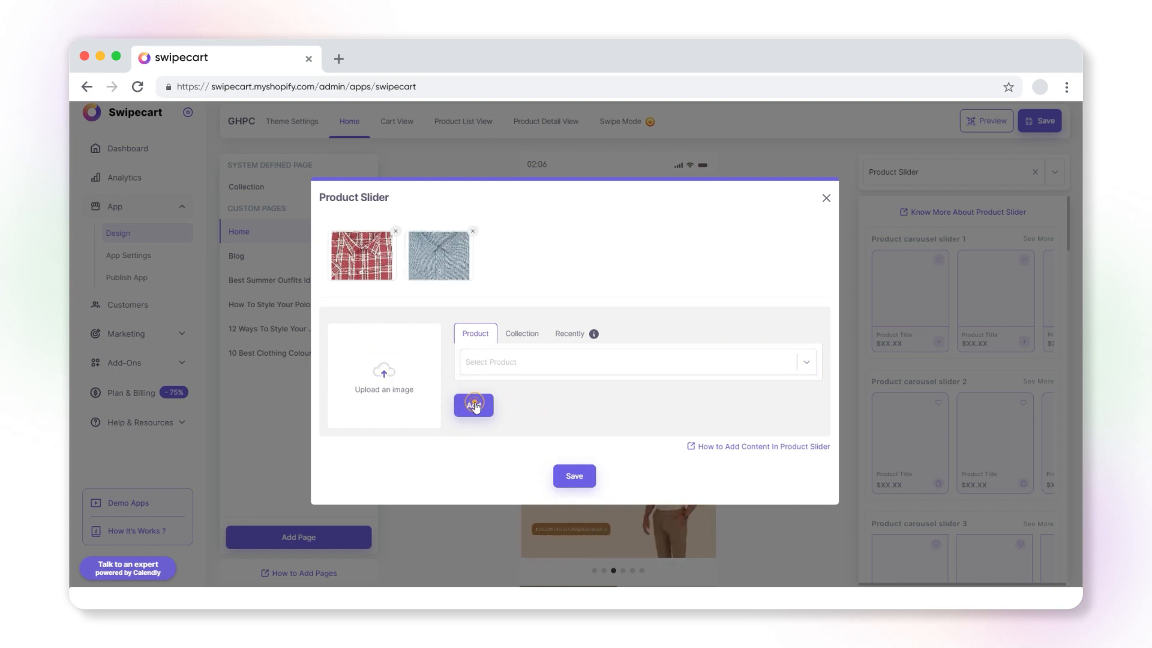
click(515, 370)
click(512, 469)
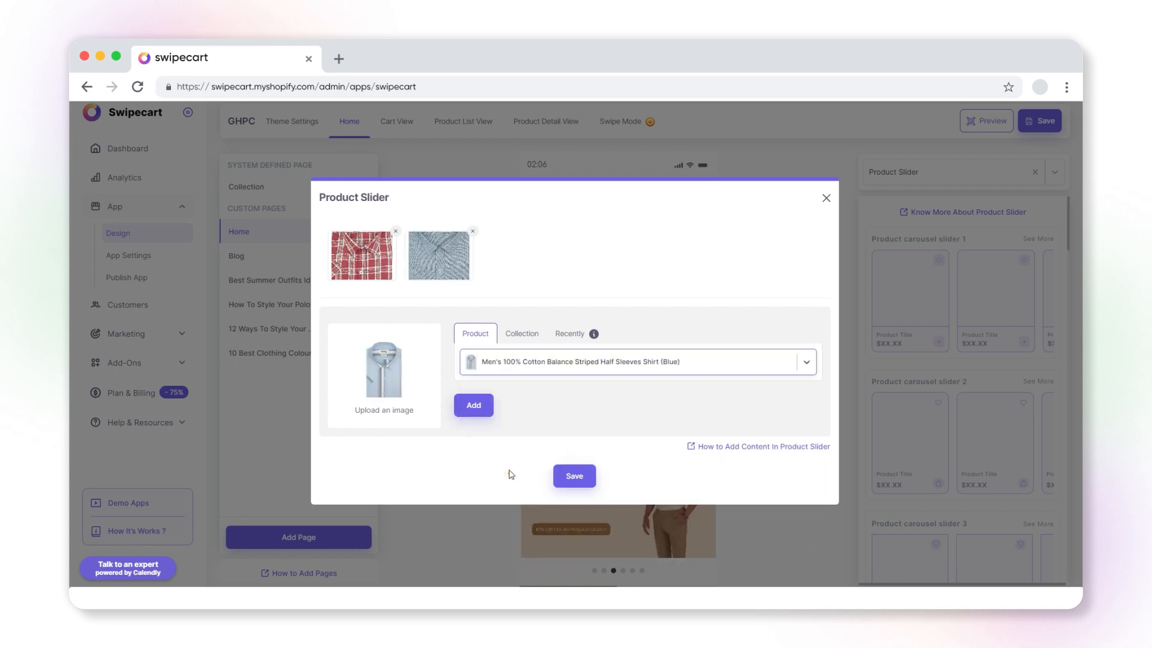
click(473, 405)
Step: Add the Men's 100% Cotton Candy Striped Half Sleeves Shirt (Multicolor) to the slider and save its content
click(518, 366)
scroll(516, 384, down, 4)
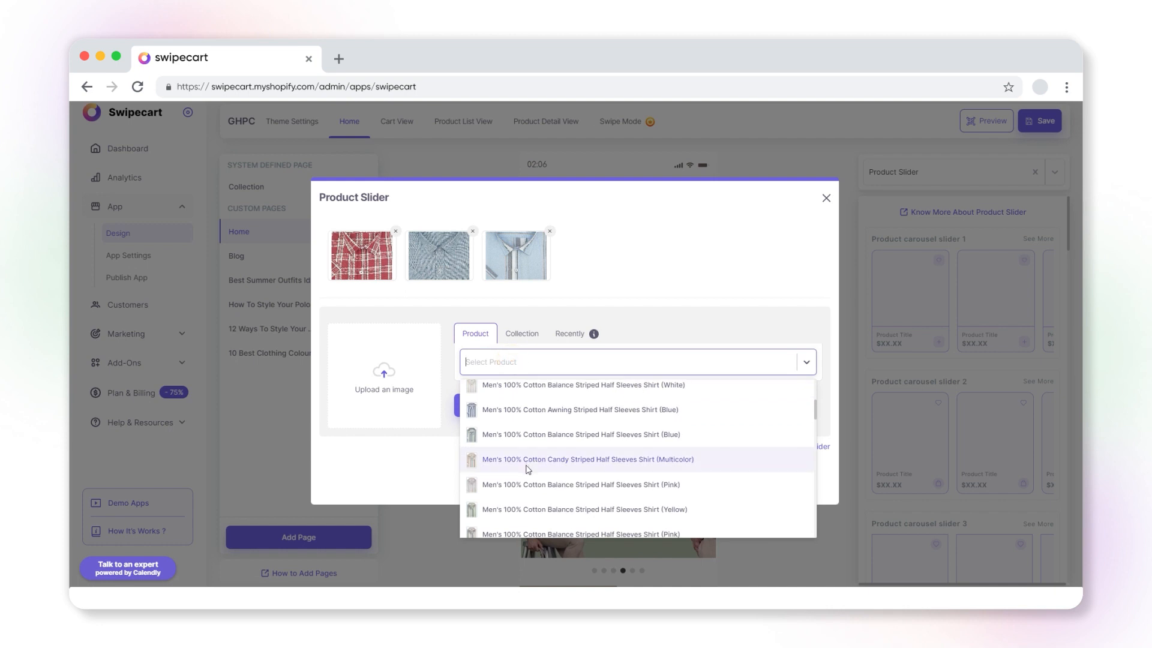
click(527, 468)
click(474, 406)
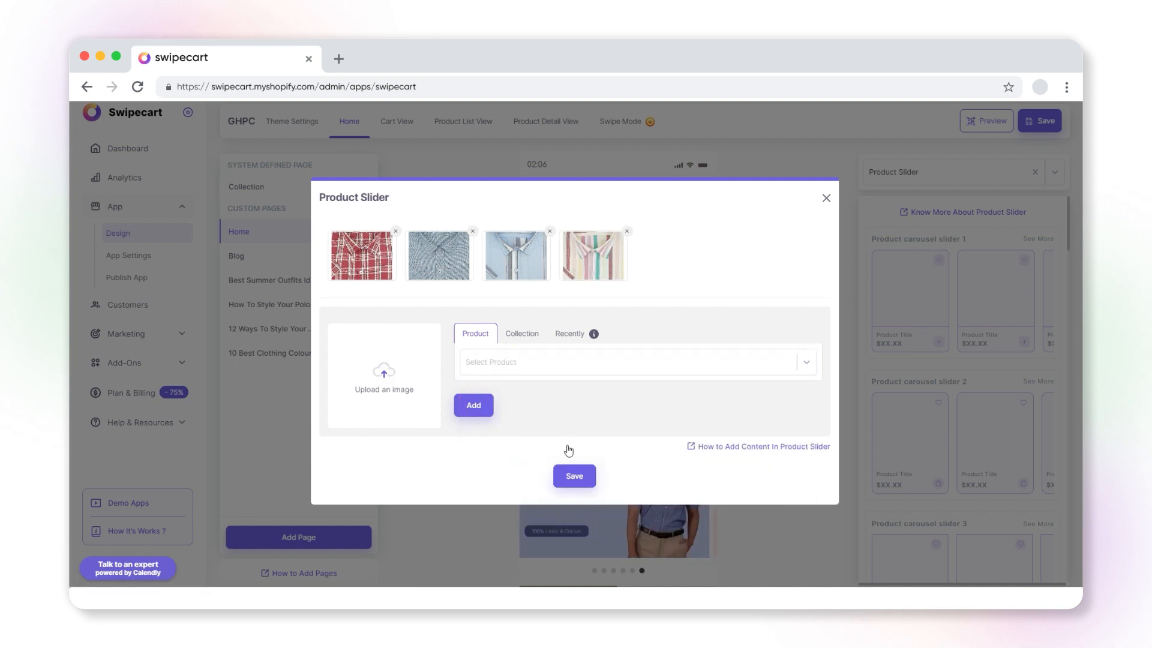
click(575, 477)
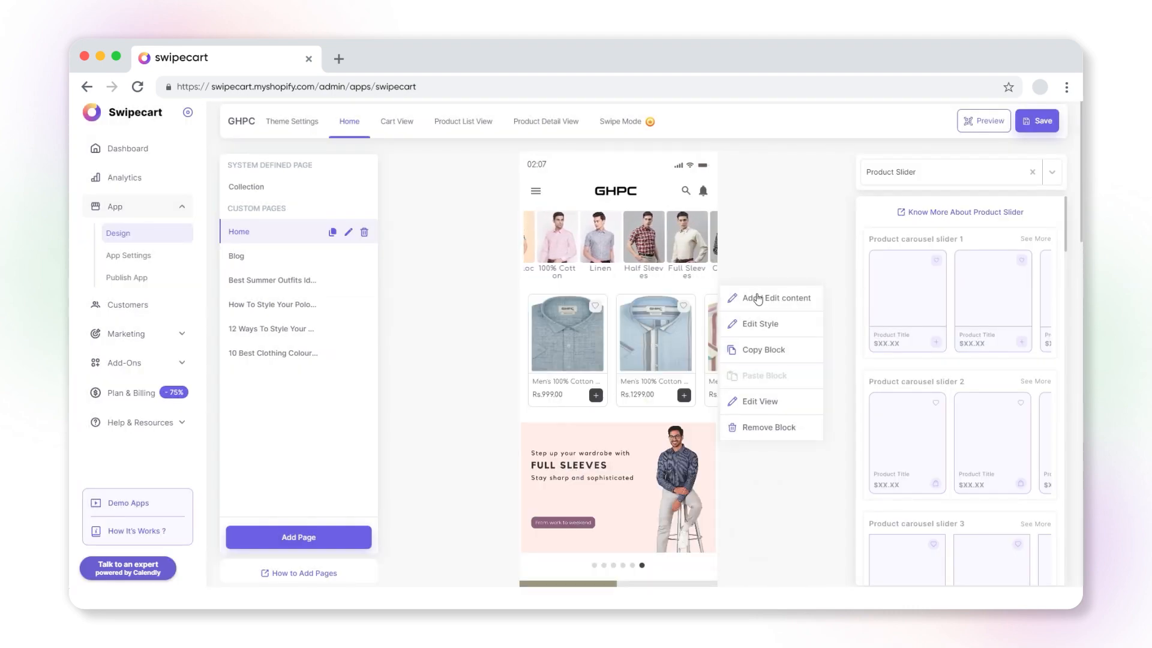
Step: Change the slider's content source to the Plain Shirt For Men collection and set the number of products to 06
click(754, 298)
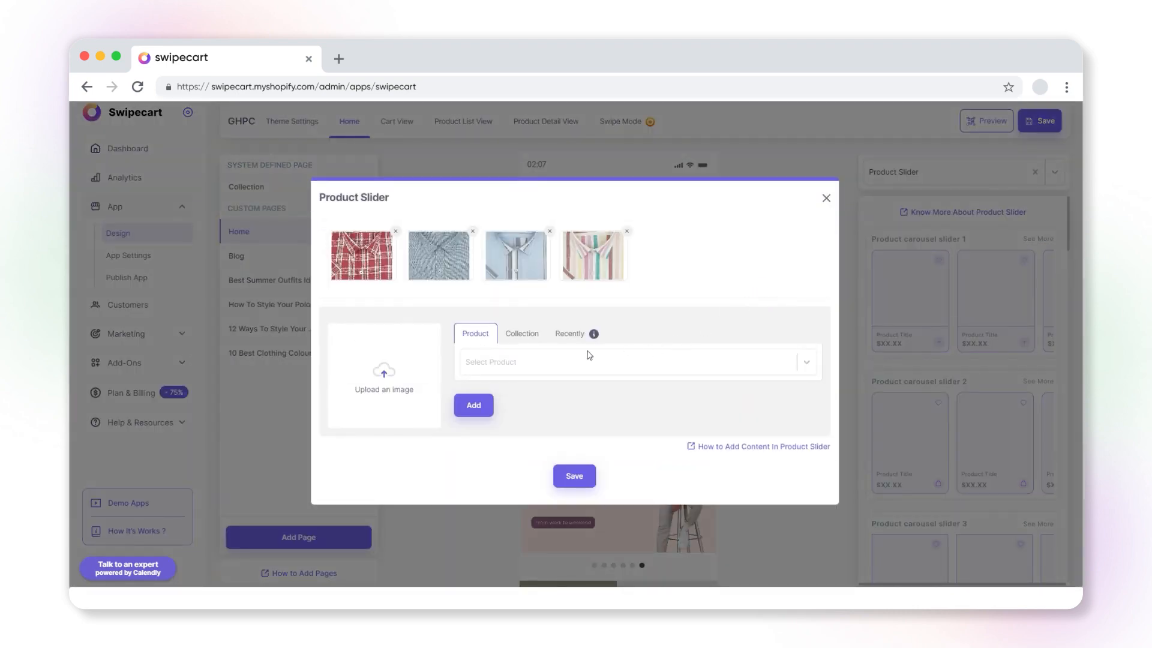
click(522, 333)
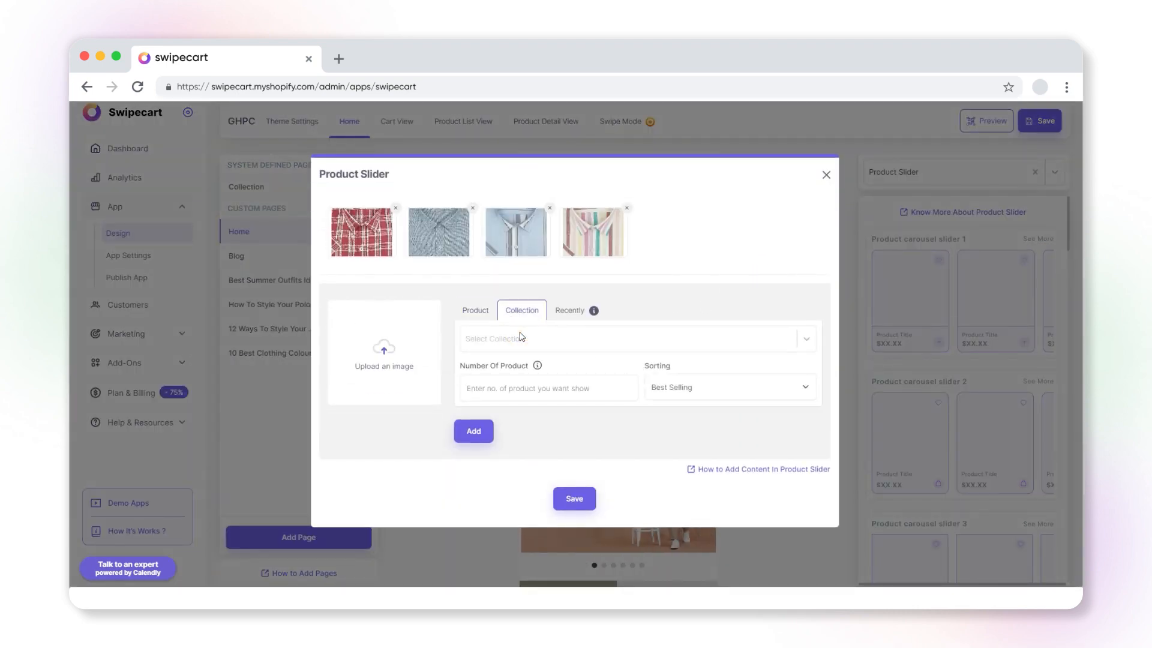
click(515, 339)
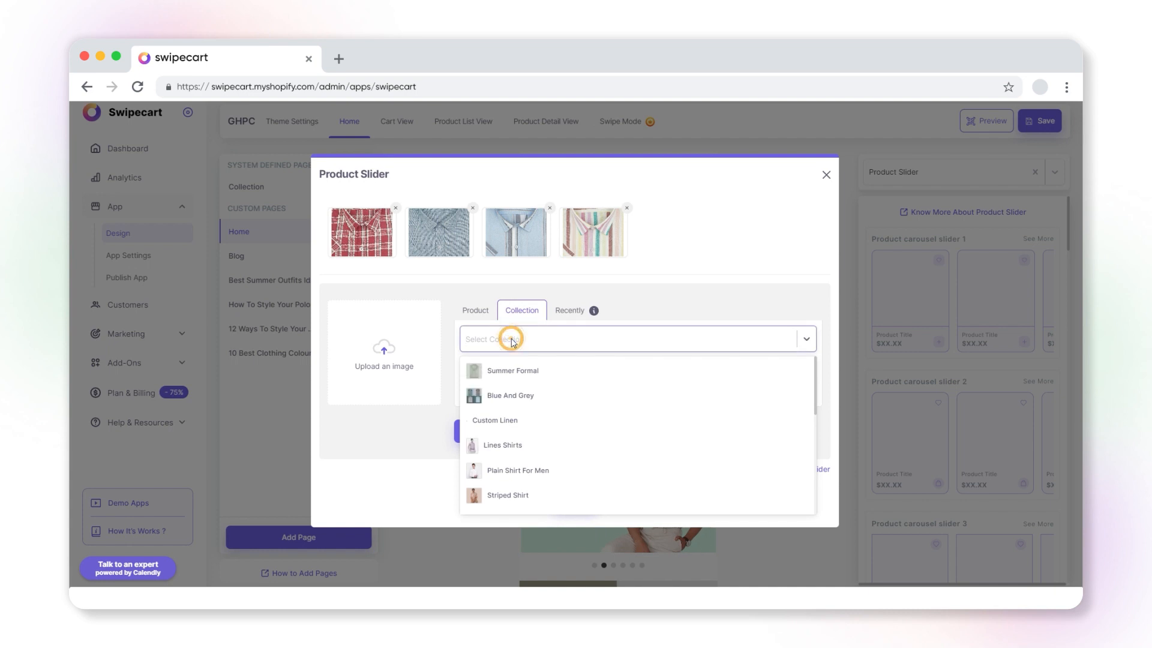
click(507, 471)
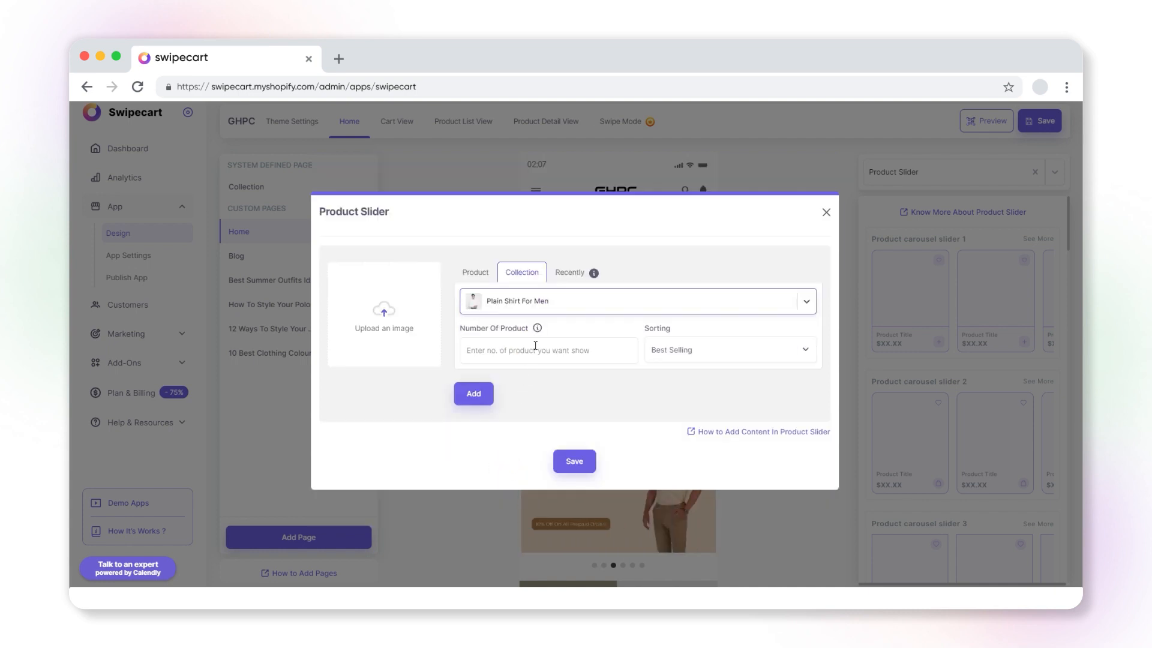
mouse_move(537, 330)
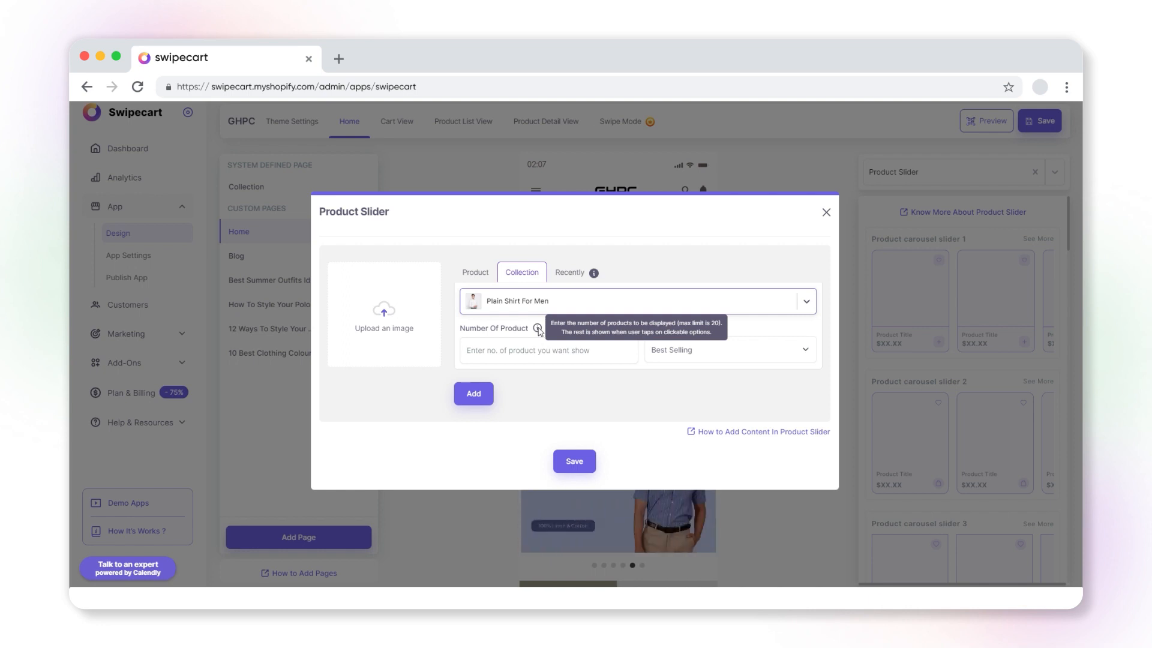
click(485, 350)
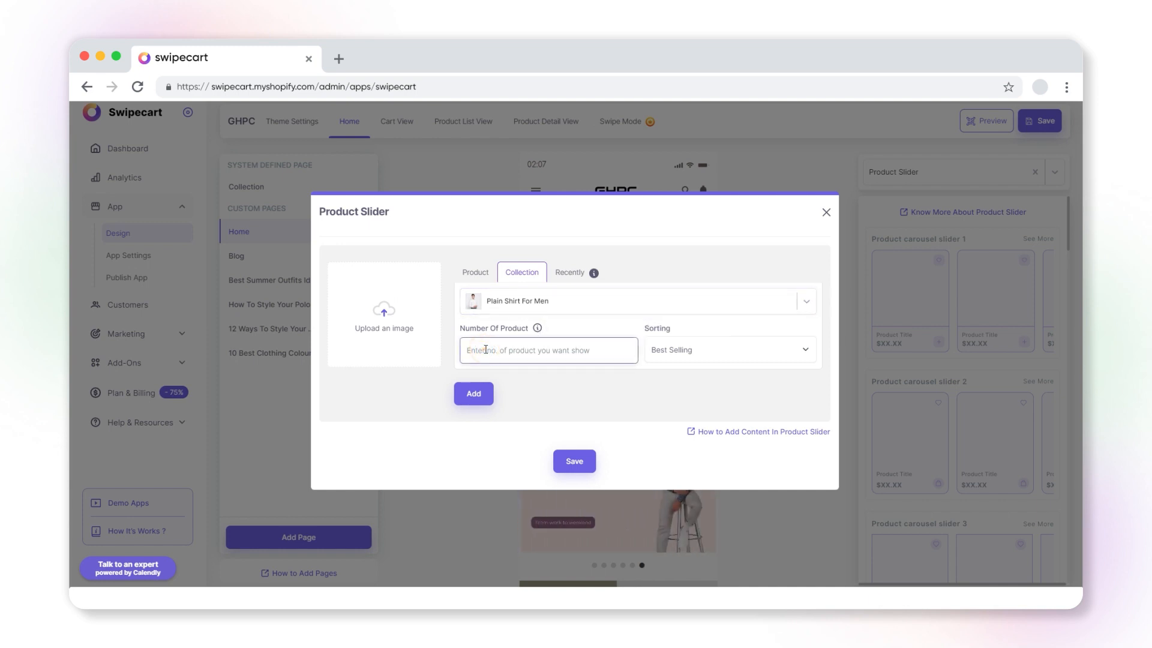
text(06)
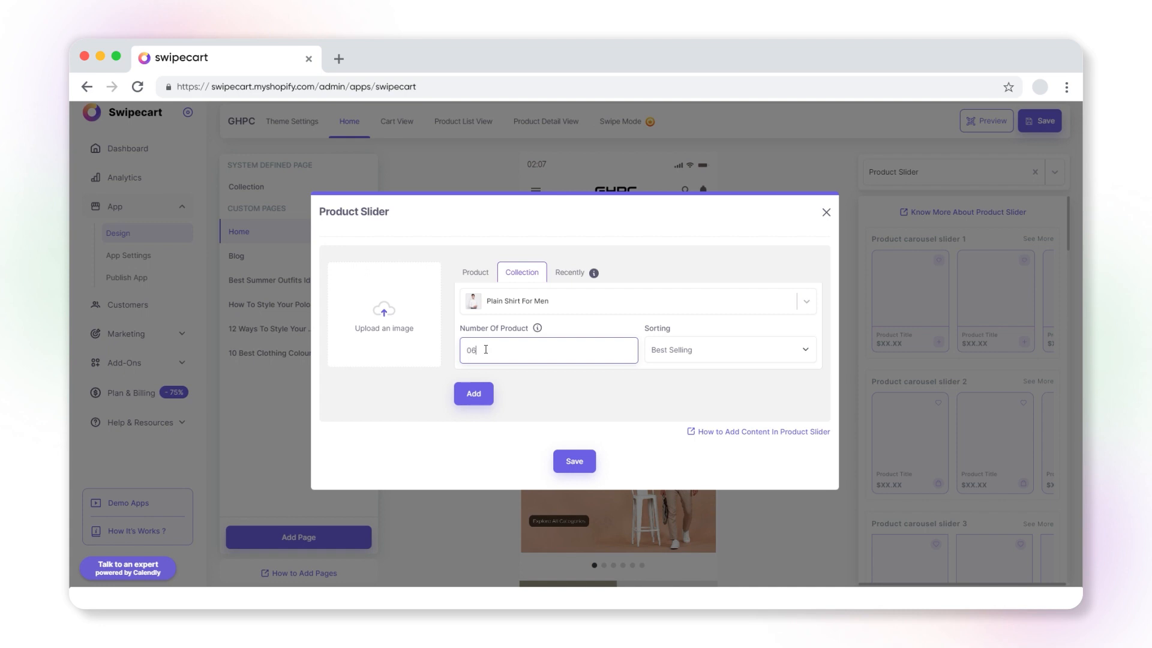
Step: Try New Arrivals sorting, return it to Best Selling, and save the collection as the slider's content
click(675, 358)
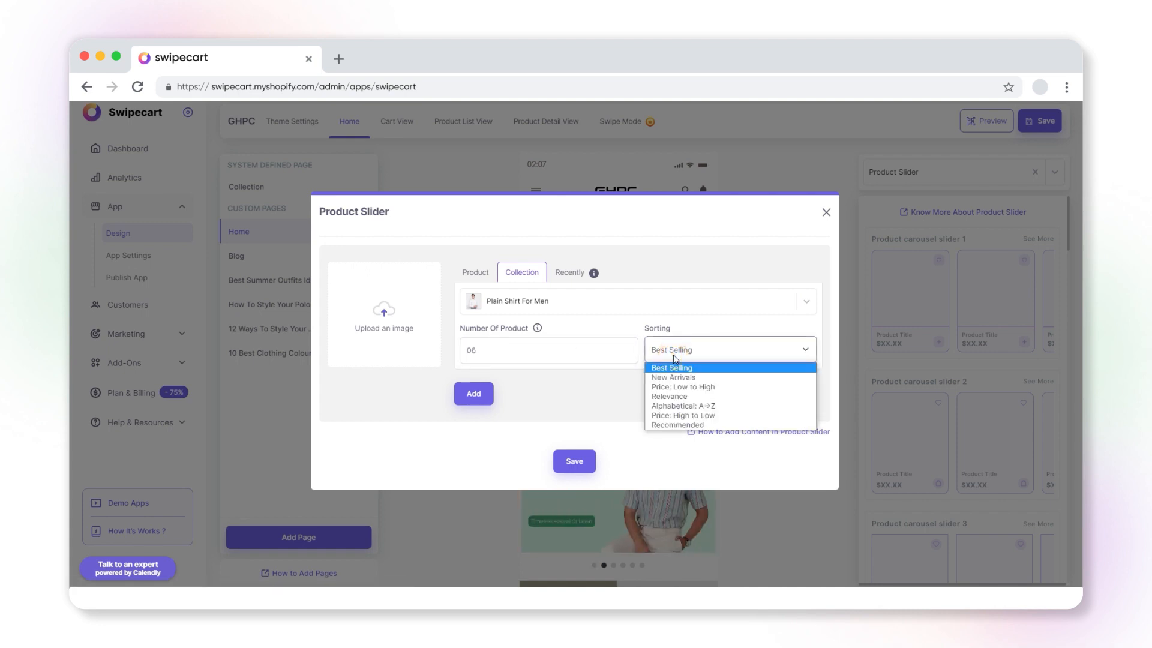
click(673, 377)
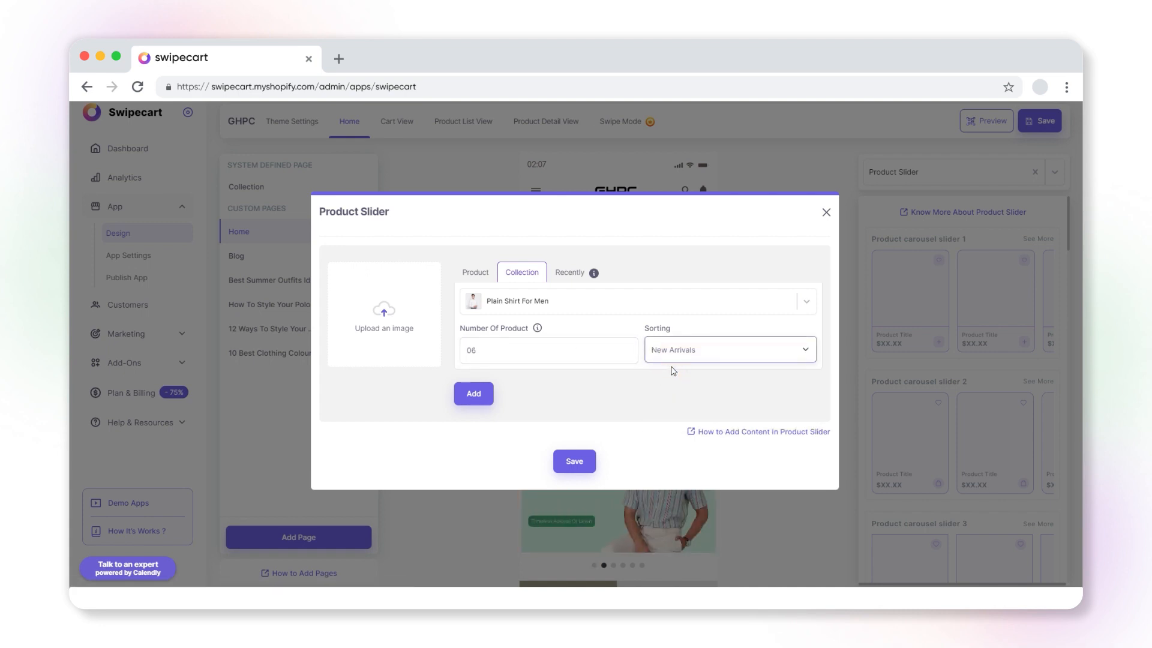
click(676, 357)
click(675, 367)
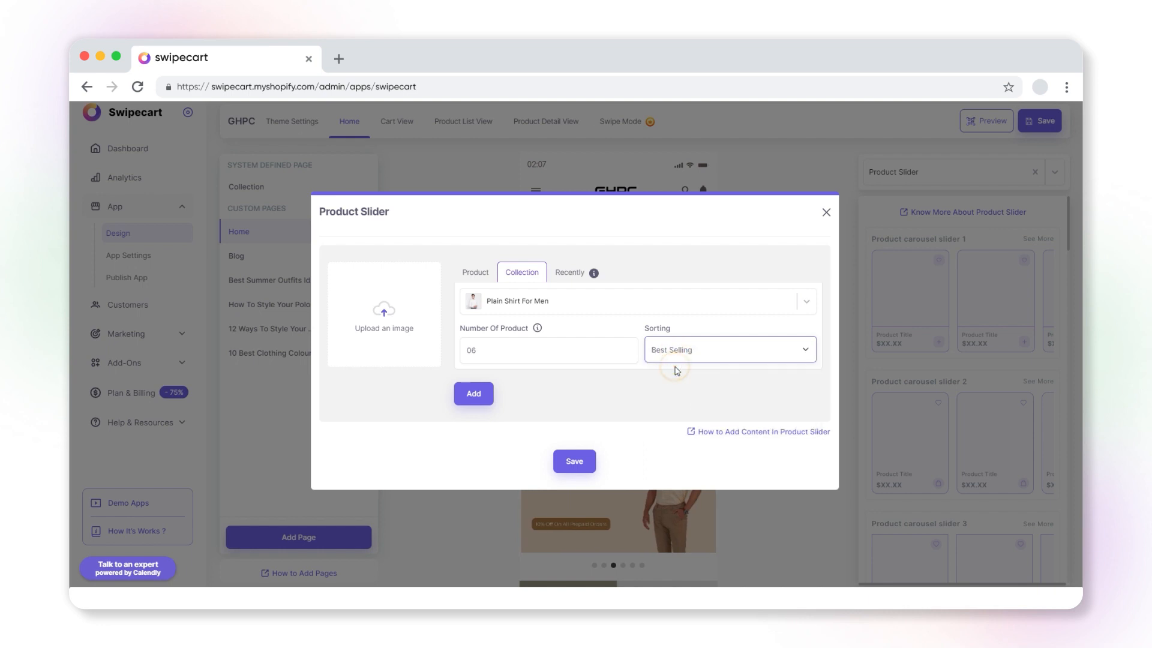
click(480, 398)
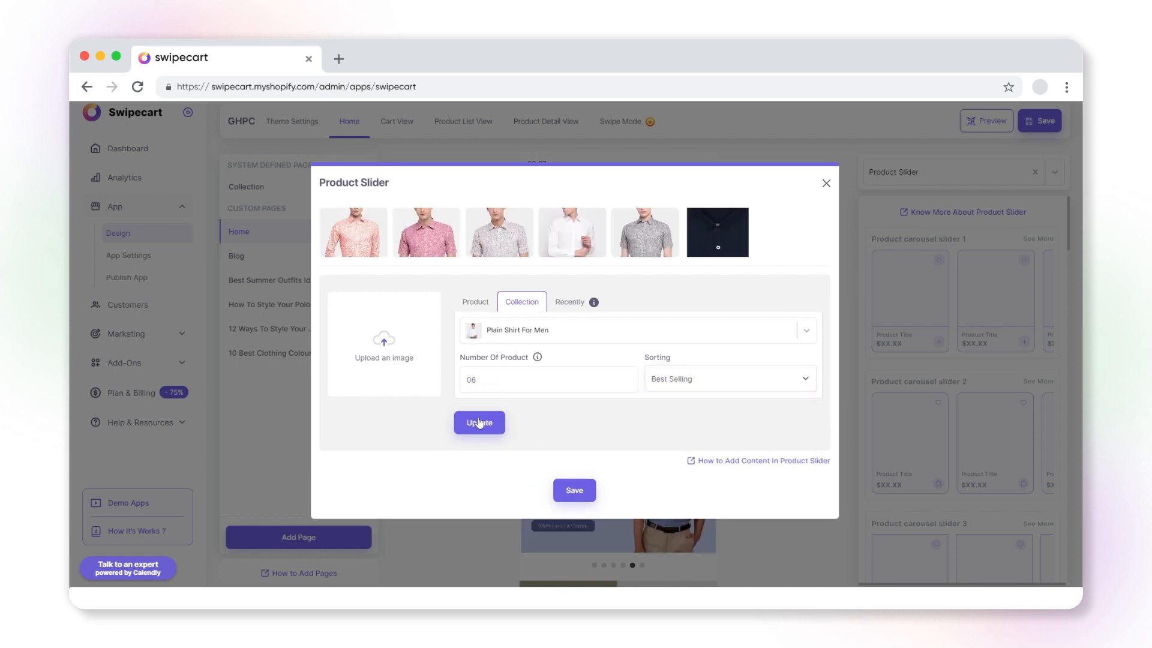
click(575, 490)
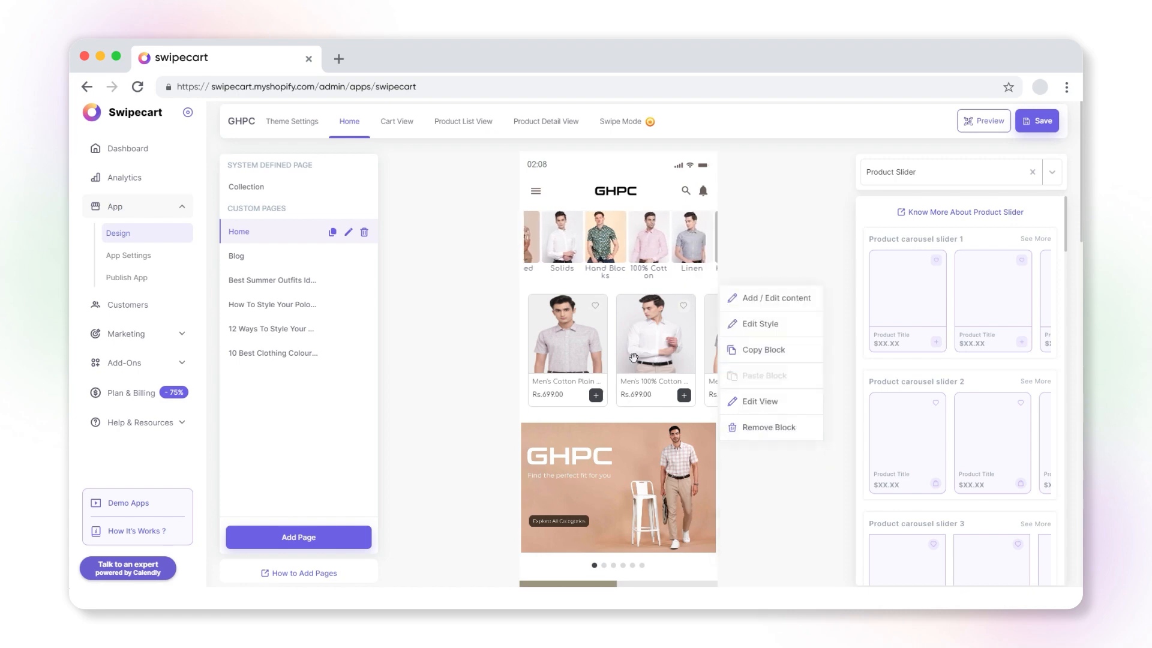
Step: Switch the slider's content to recently viewed products, set the maximum number to show to 08, and save
click(771, 298)
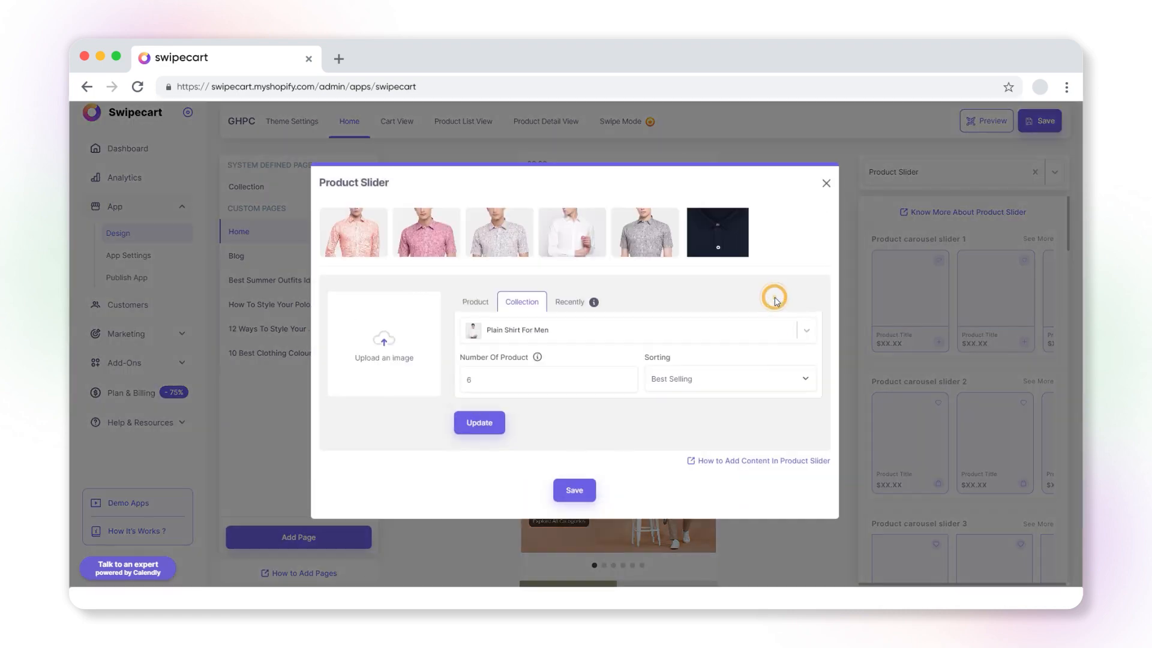
click(568, 304)
mouse_move(594, 328)
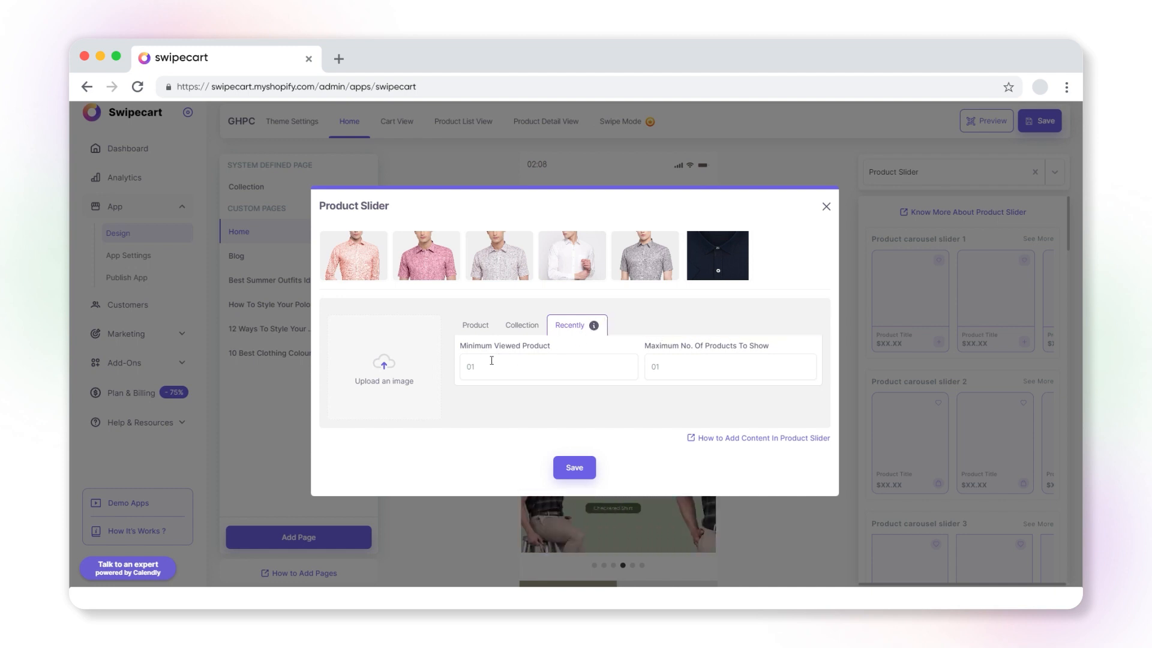
click(472, 364)
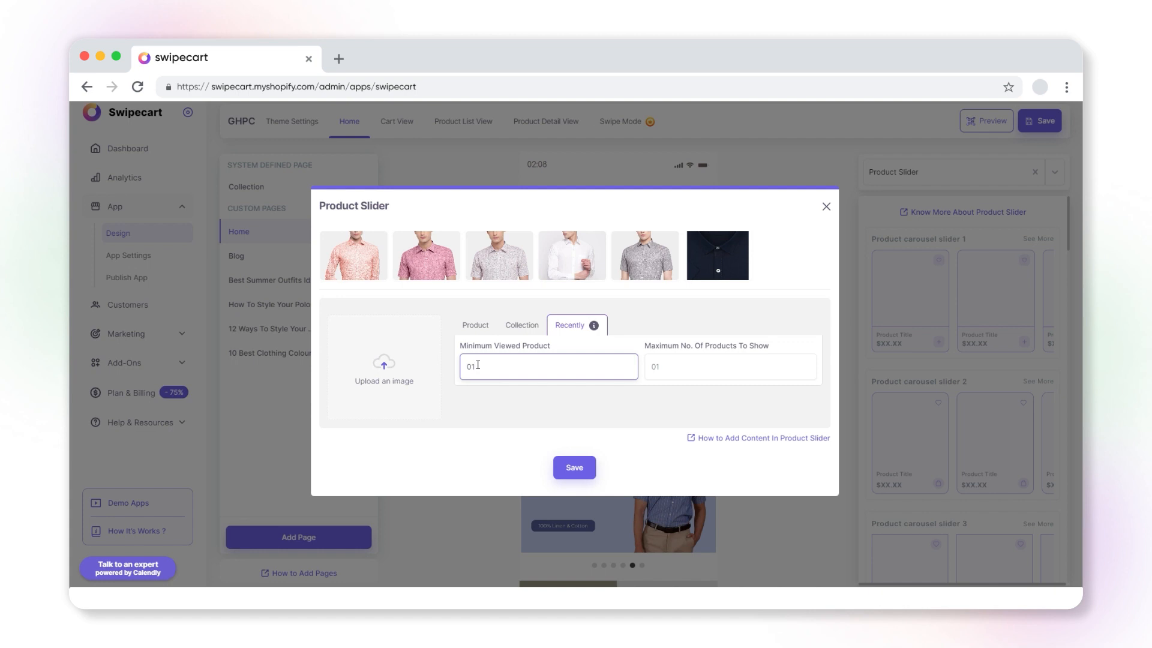
click(660, 370)
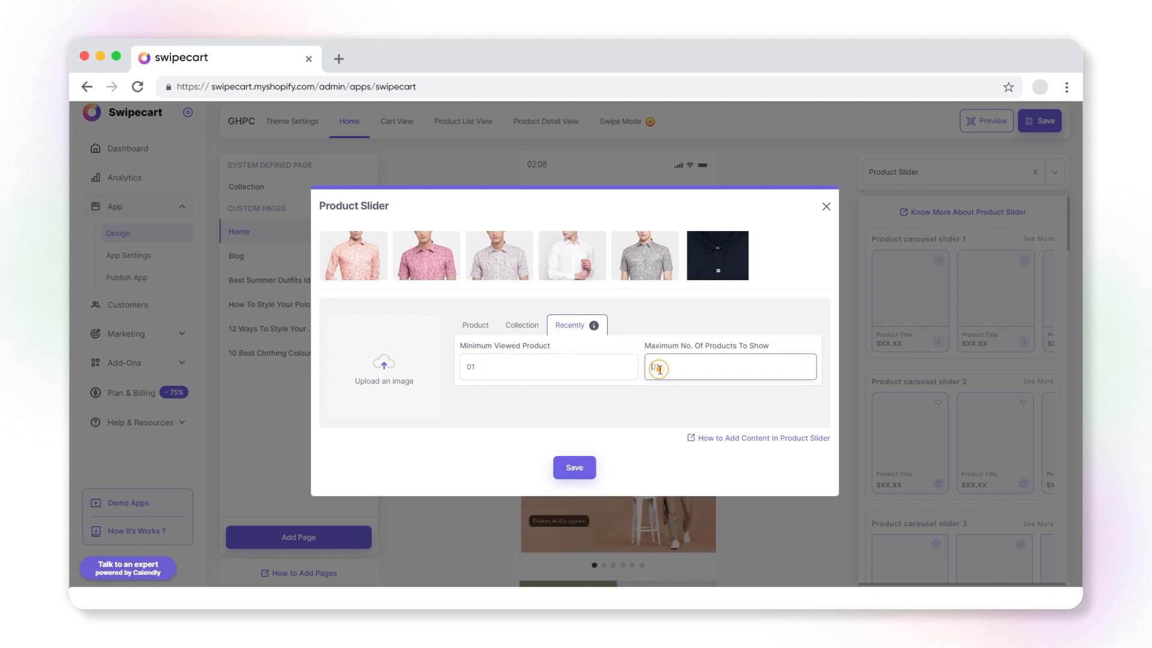
text(08)
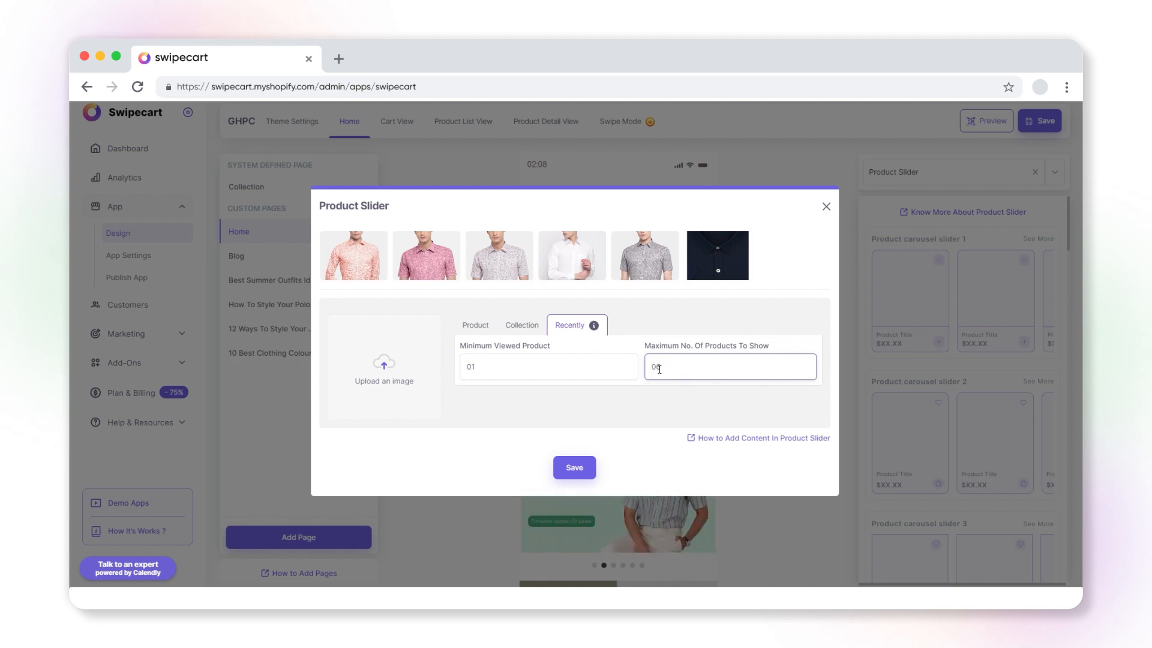
click(575, 467)
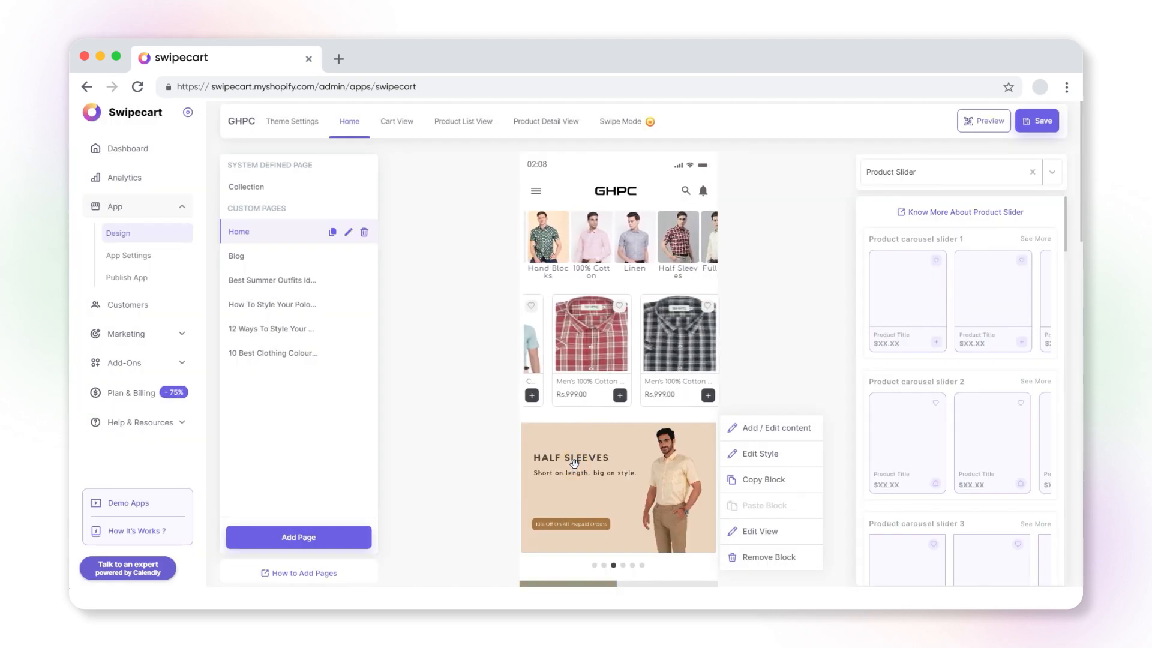
Step: In the product slider's style settings, adjust the corner radius and set the padding to 10 px
mouse_move(644, 331)
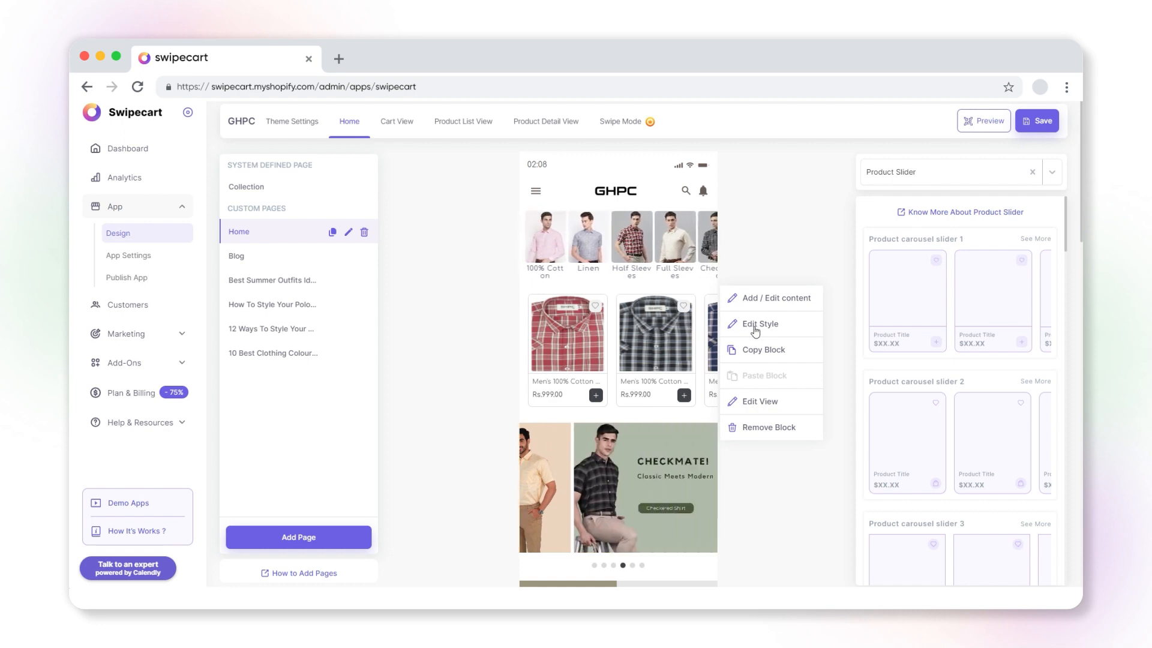
click(777, 327)
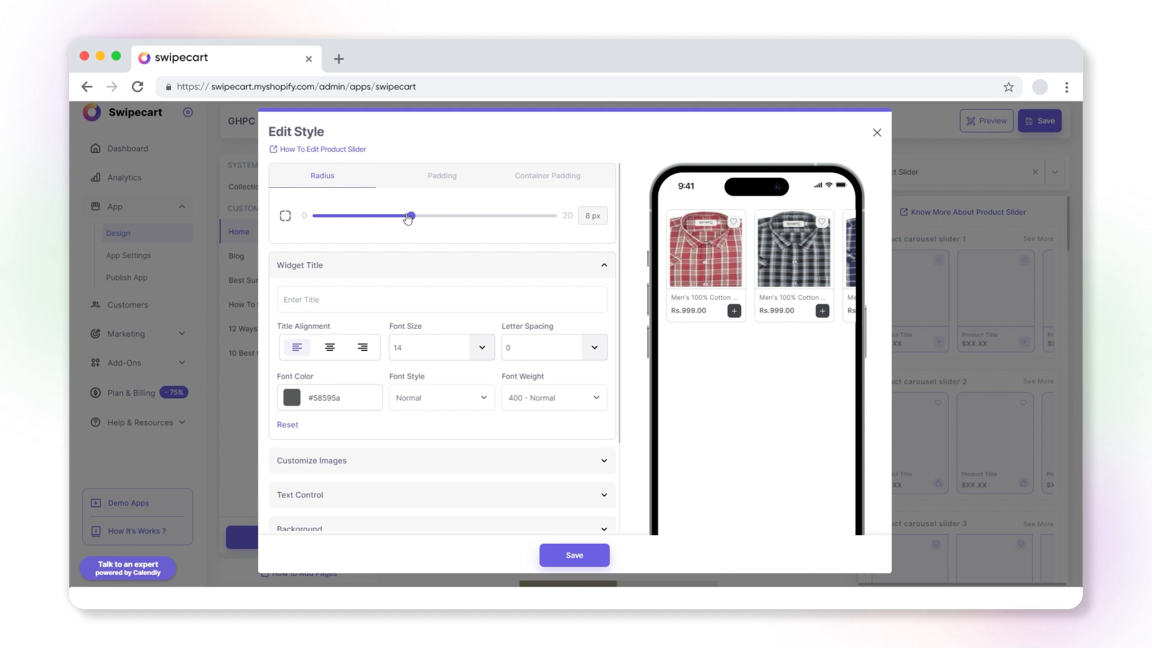
drag(408, 218, 435, 219)
click(447, 173)
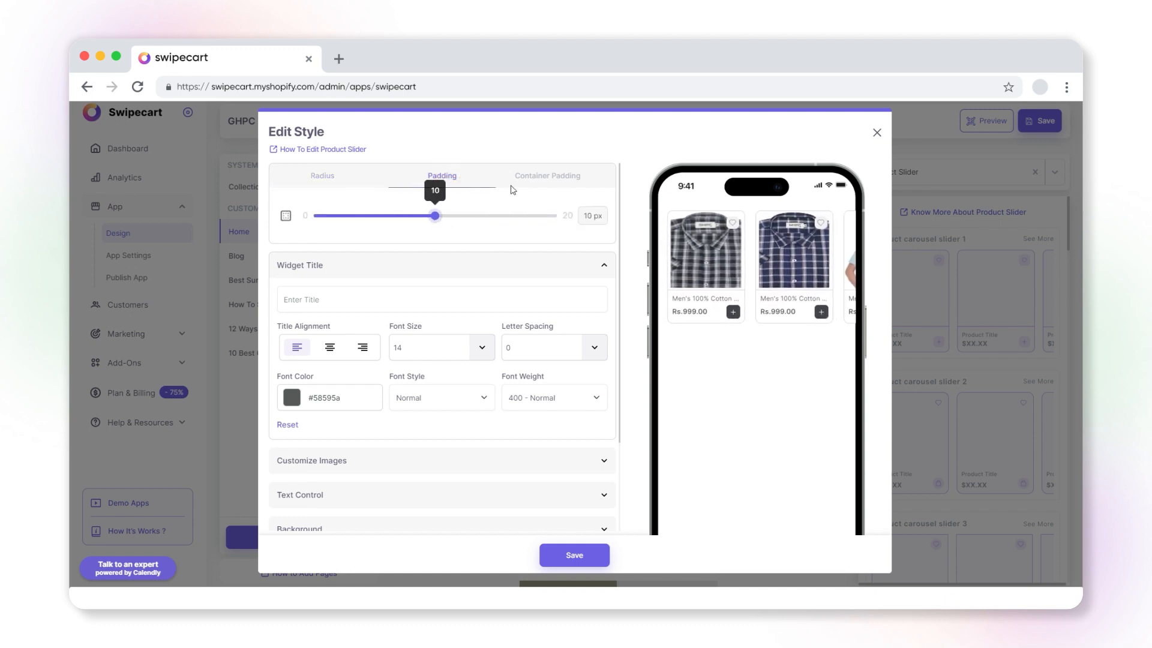
Step: Set the slider's container padding to 3 px and enter Best Offer as the widget title
click(538, 177)
mouse_move(318, 220)
mouse_down()
mouse_move(372, 219)
mouse_move(327, 224)
mouse_move(339, 224)
mouse_up()
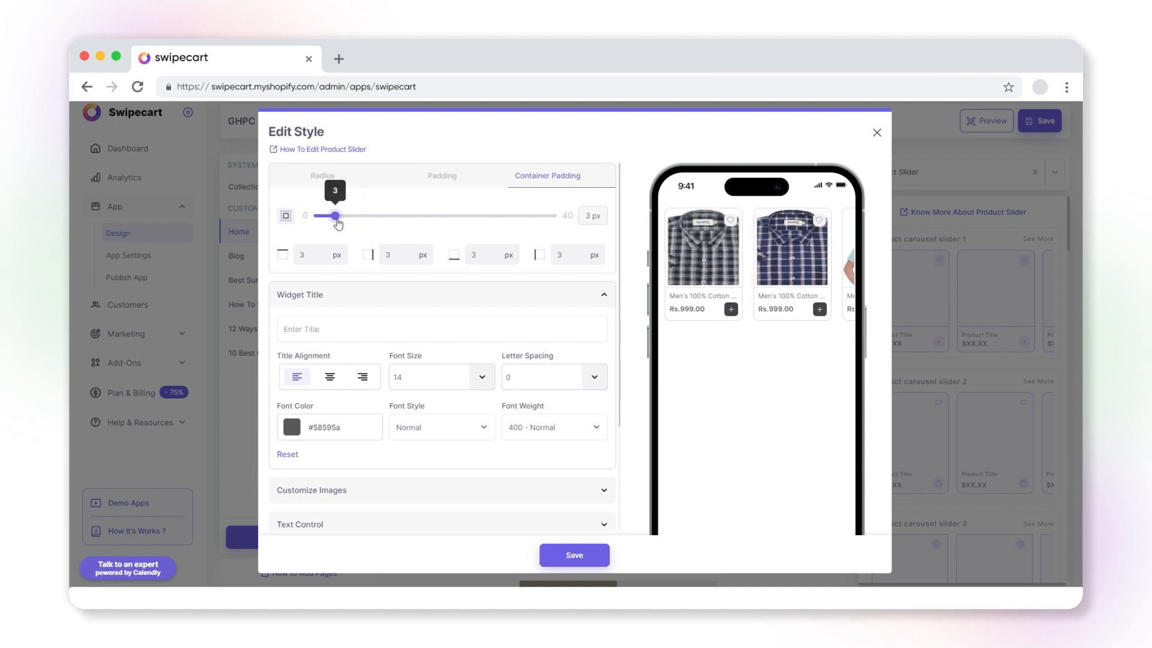
click(306, 327)
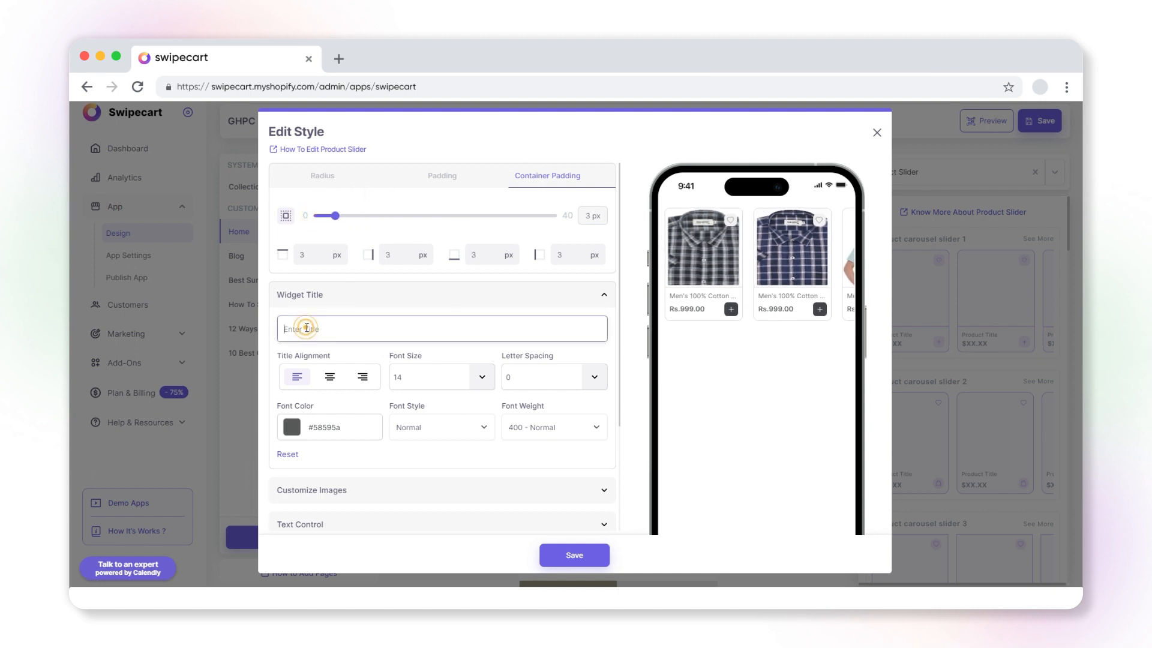
text(Best )
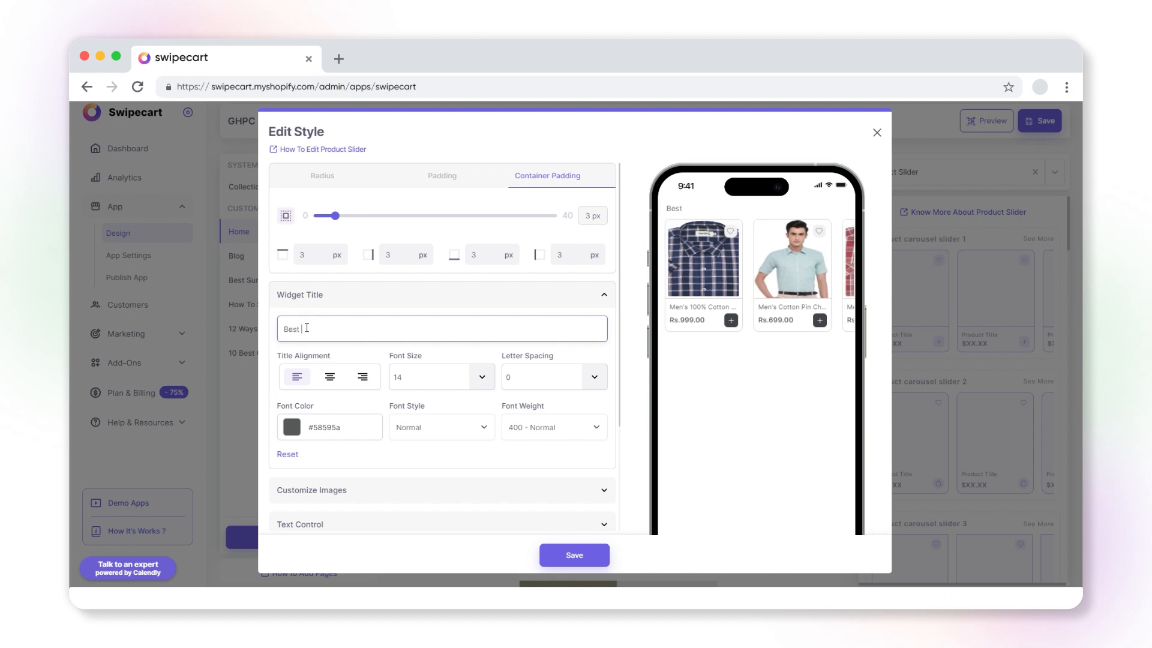
text(Offer)
Step: Try centre and right alignment for the widget title, and return it to left alignment
click(329, 377)
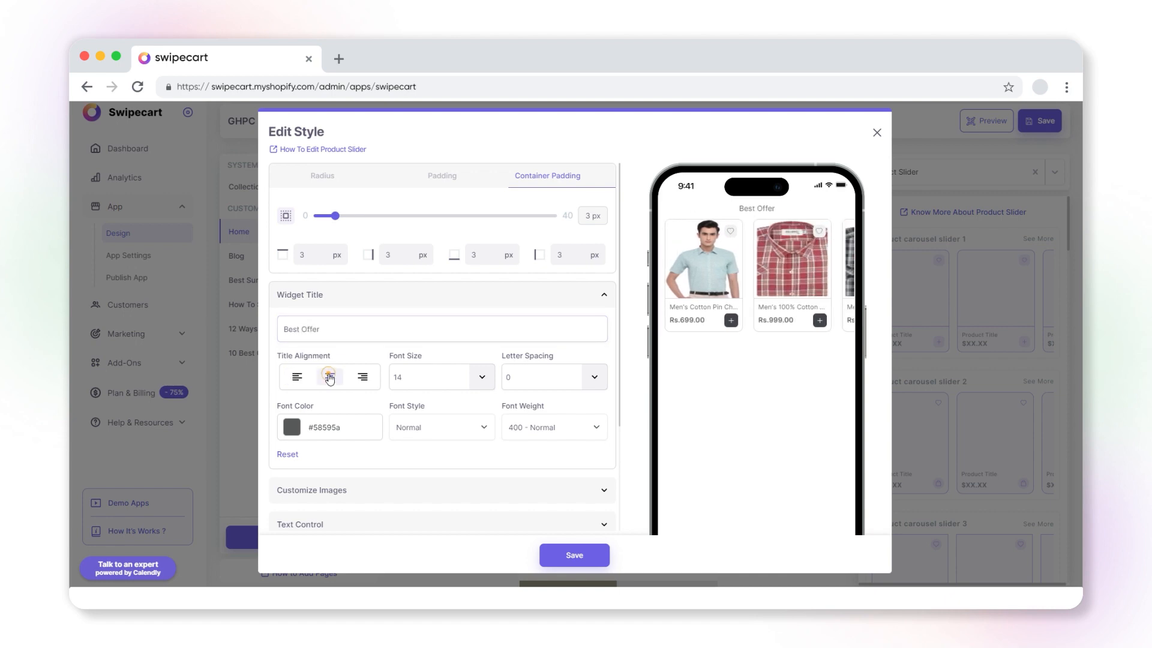
click(363, 376)
click(296, 377)
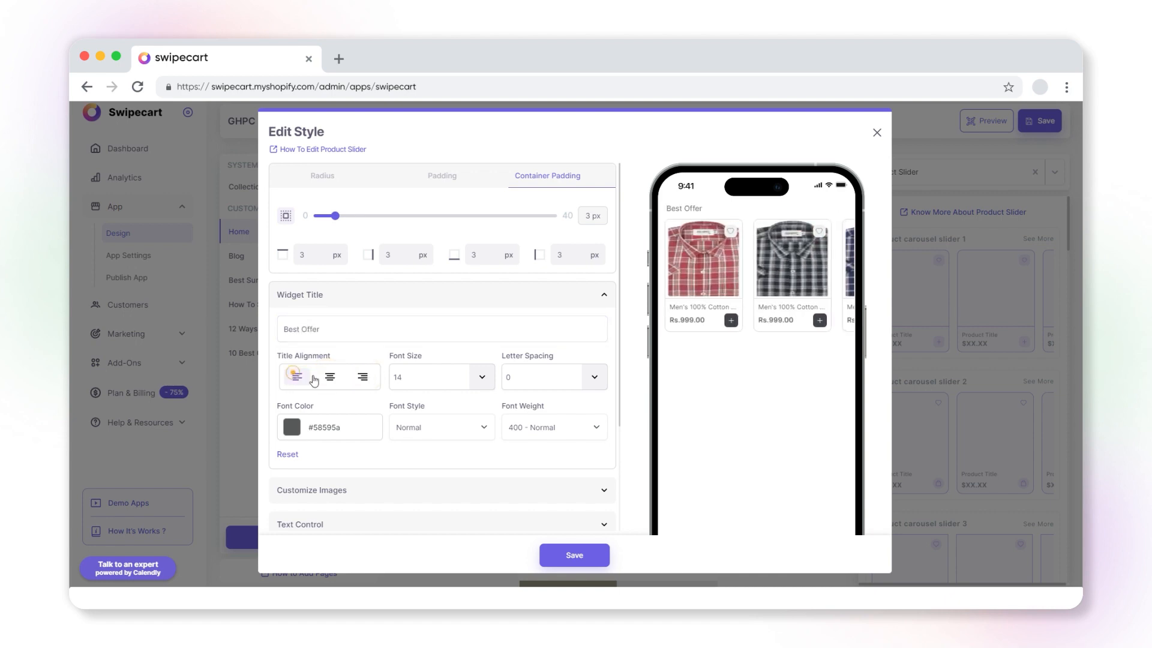
Step: Set the widget title's font size to 16, try letter spacing 3, and return the spacing to 0
click(482, 377)
click(481, 451)
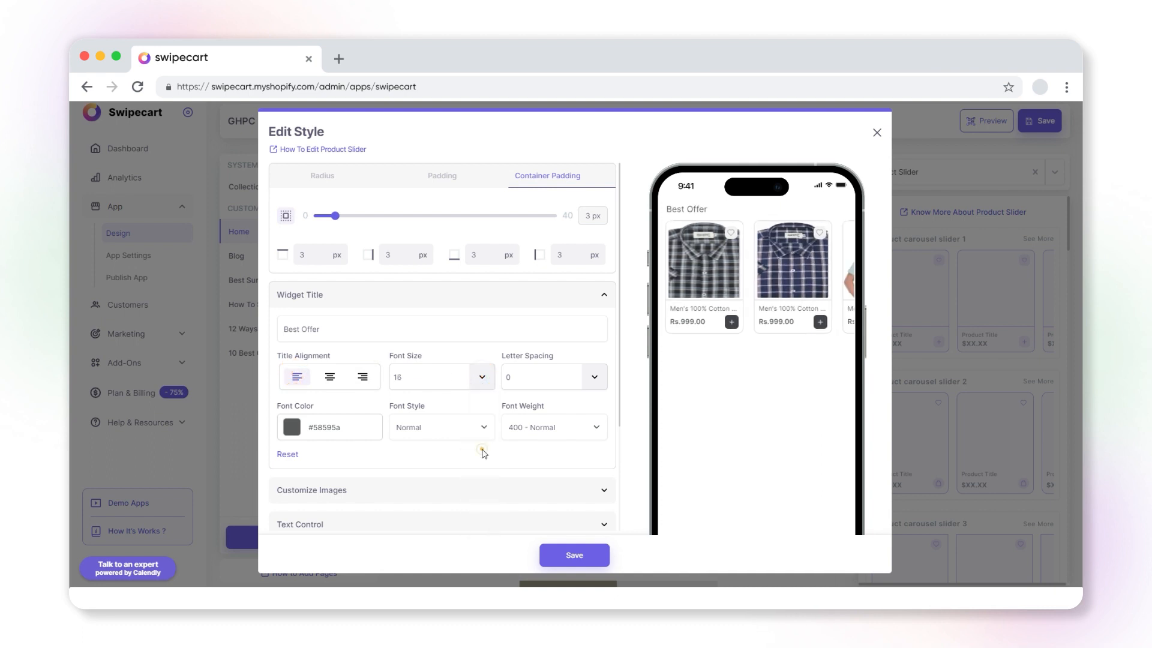
click(596, 377)
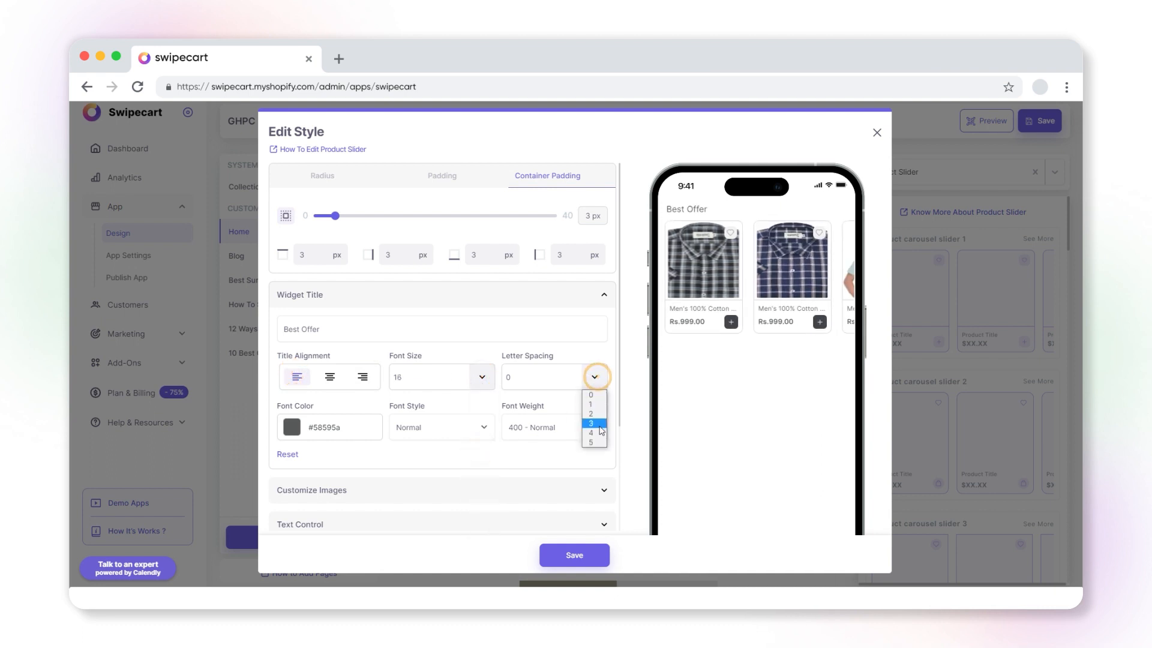
click(591, 423)
click(596, 378)
click(592, 395)
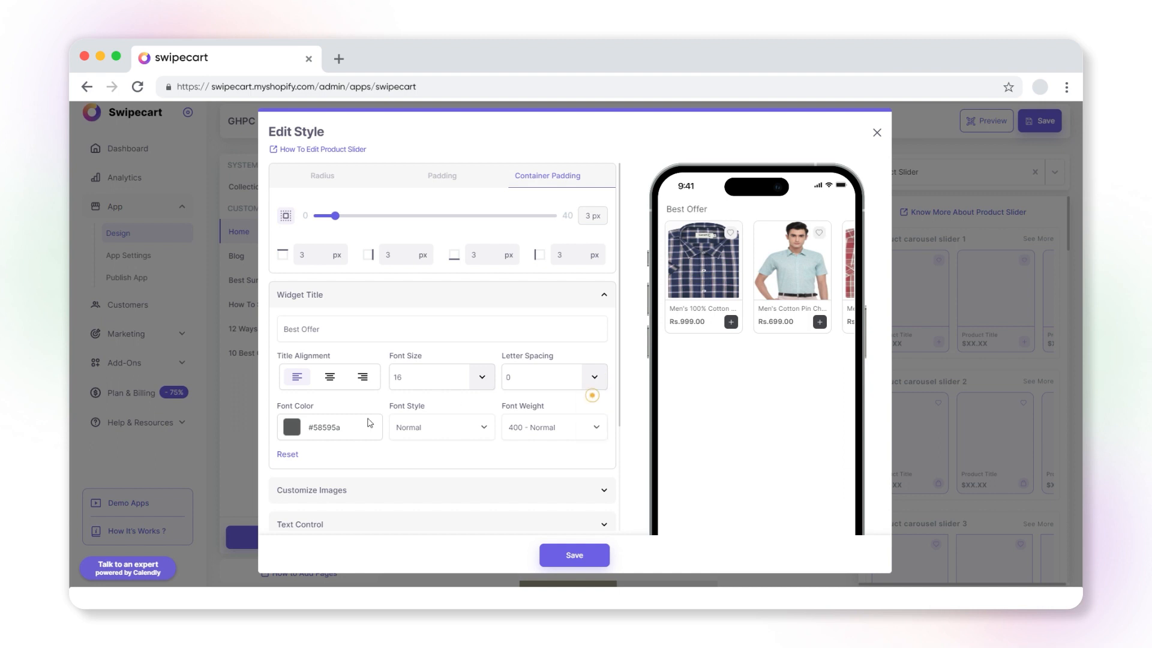
Step: Give the widget title the font colour #171717, Italic style and 600 - Semi Bold weight
click(292, 428)
drag(286, 482, 277, 505)
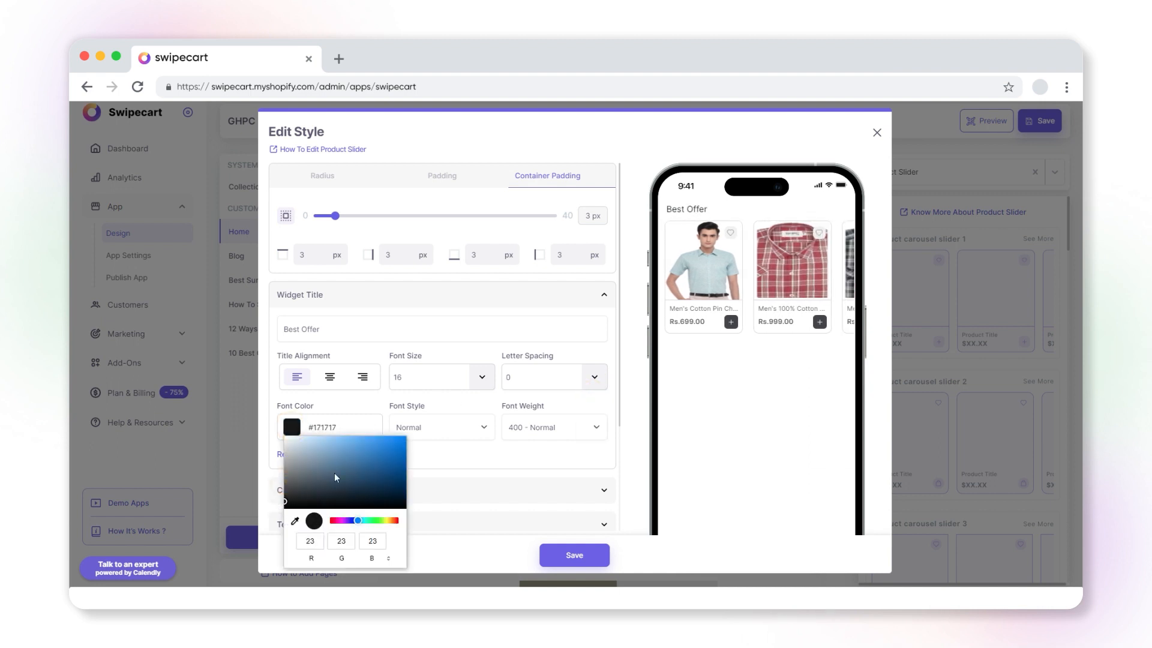
click(483, 427)
click(462, 454)
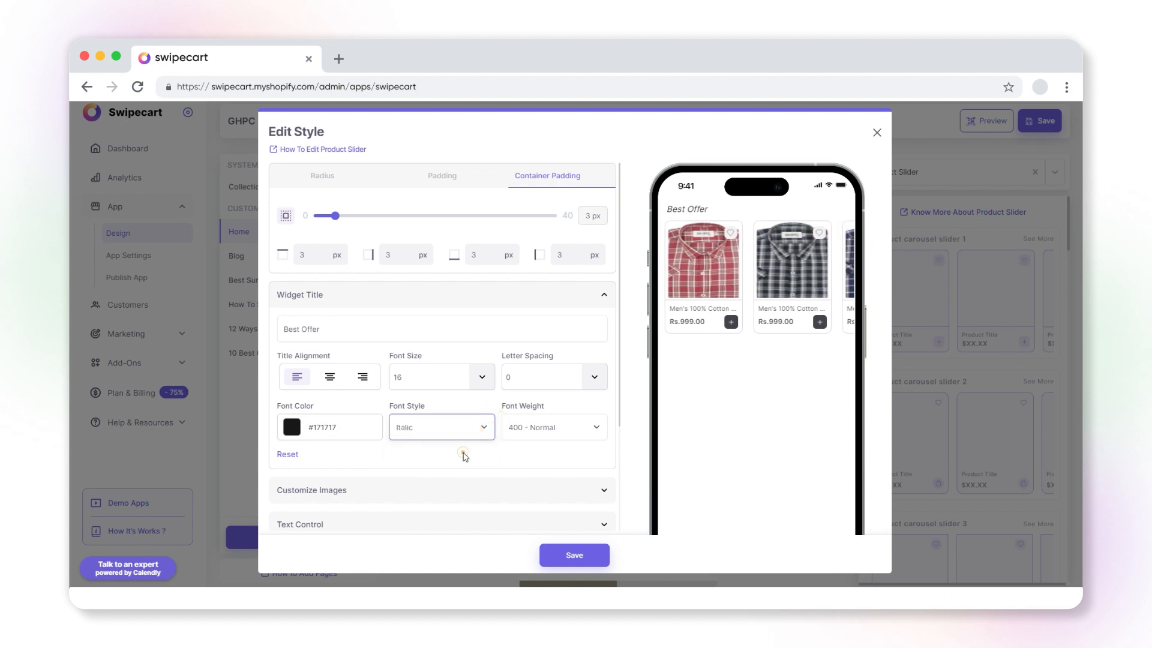
click(524, 439)
click(532, 491)
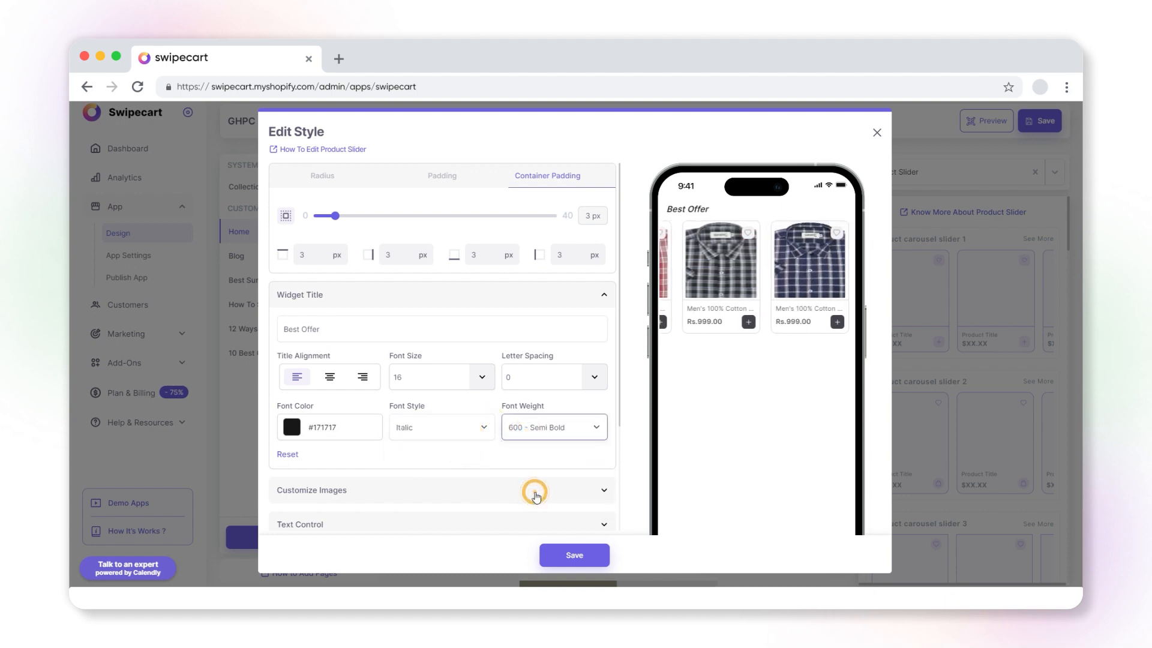
Step: In the image customization settings, try the Cover fit and set the product images to Contain
click(365, 491)
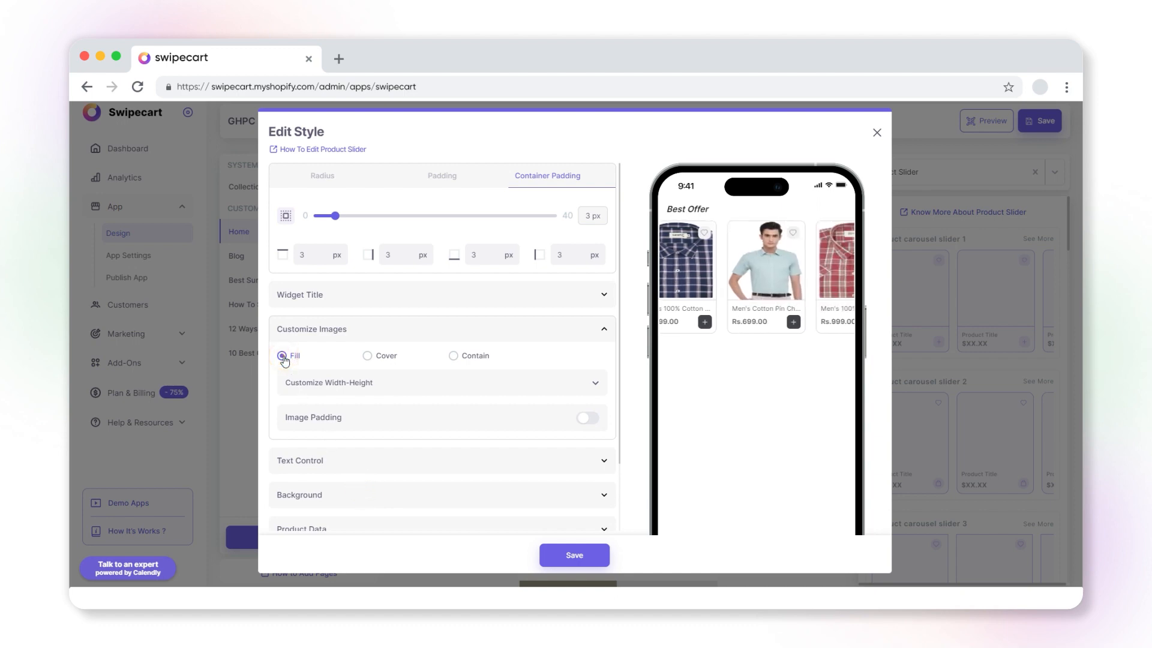
click(368, 356)
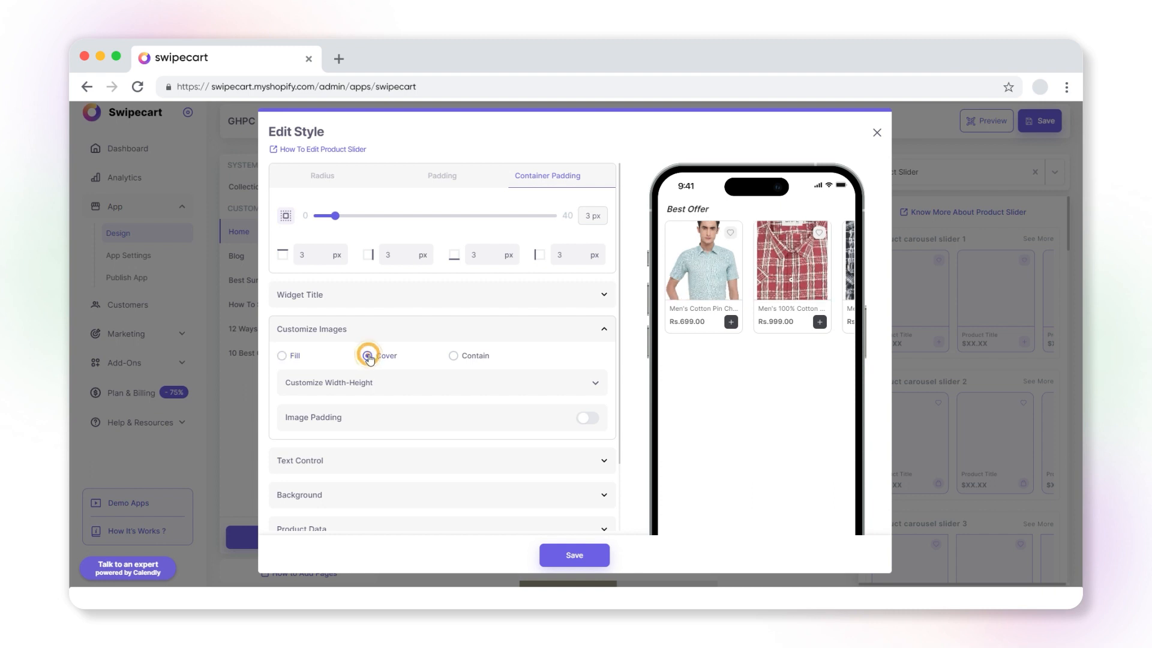
click(454, 356)
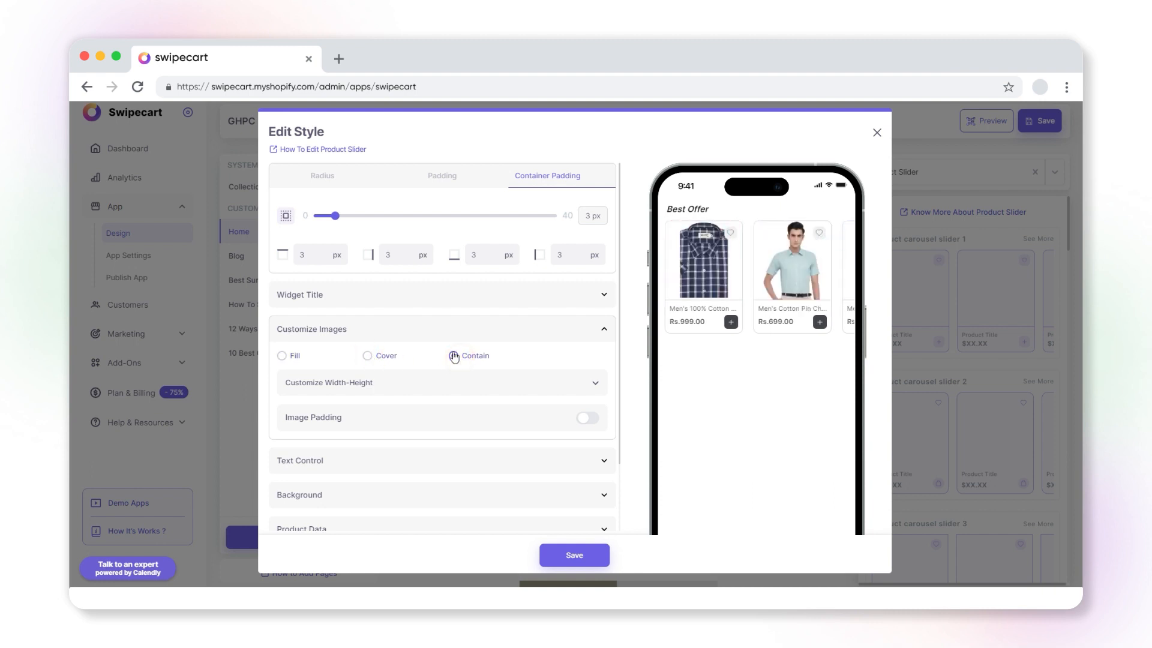
Step: Try product image heights of 180 and 220, and set the height to 160
click(433, 384)
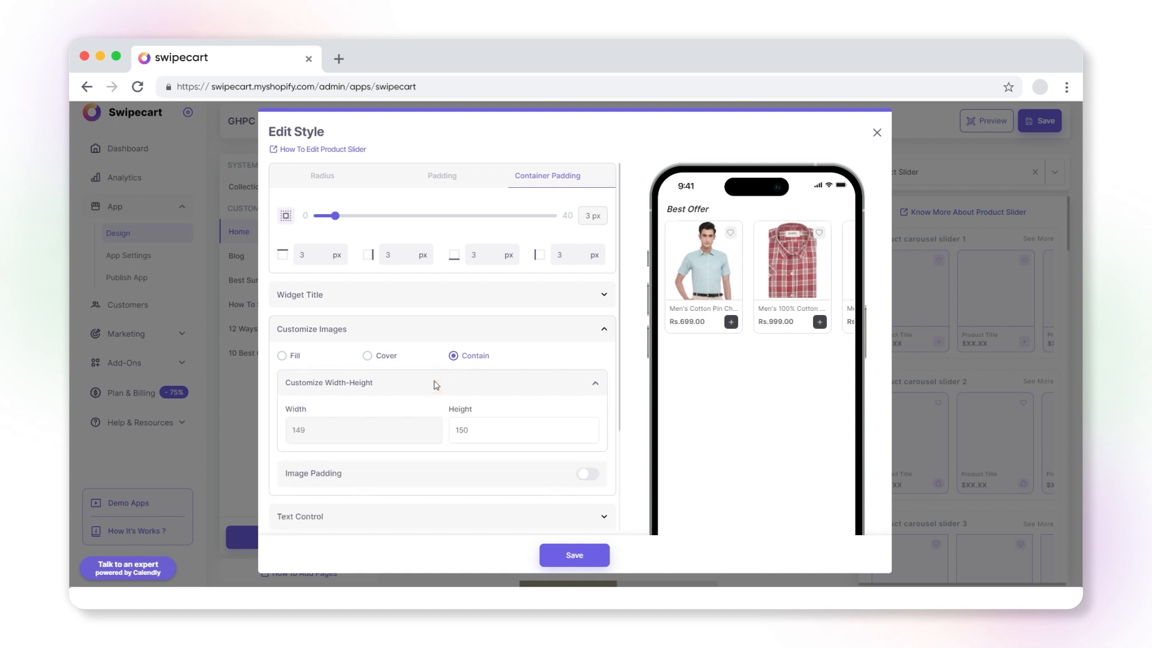
double_click(471, 429)
text(1)
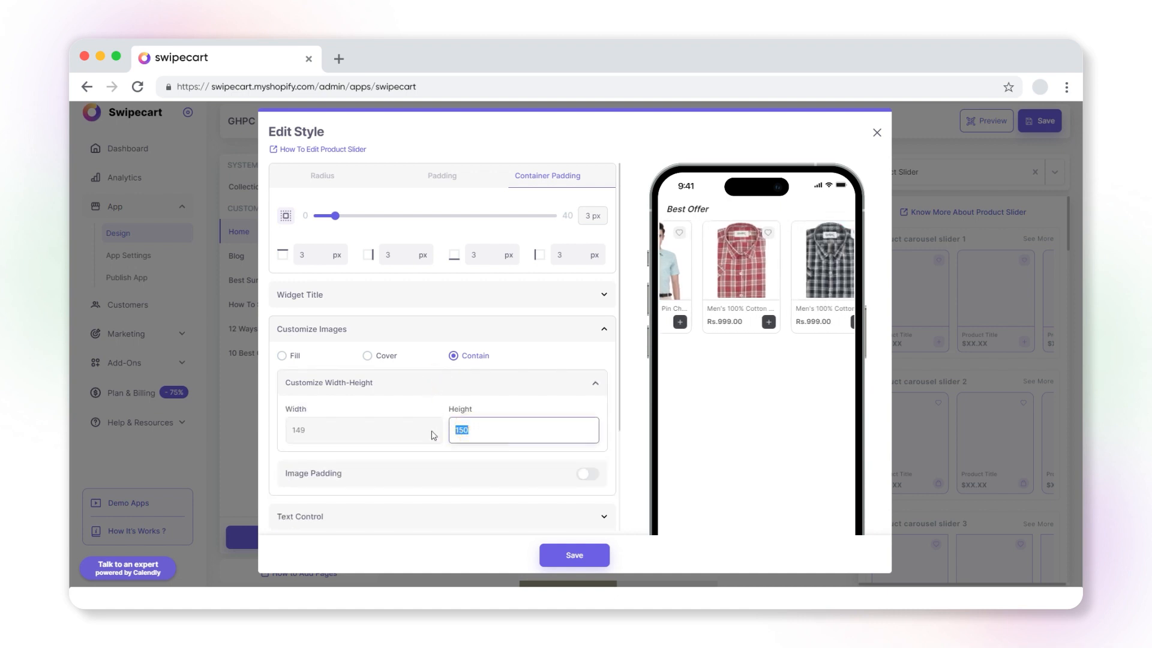
text(80)
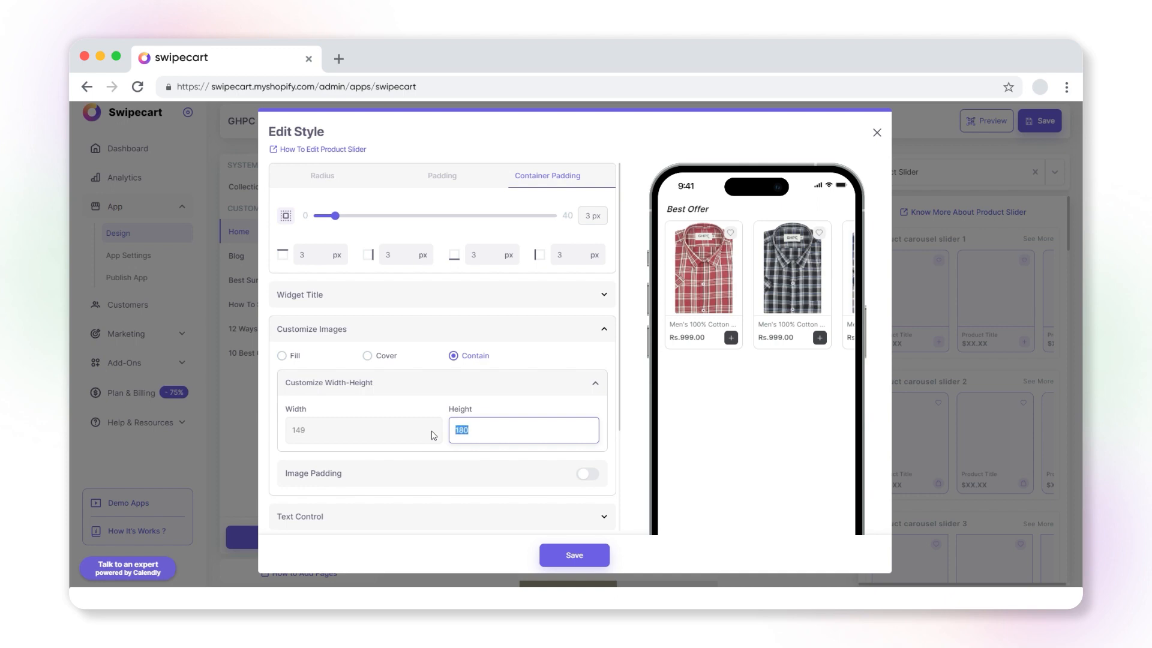
text(220)
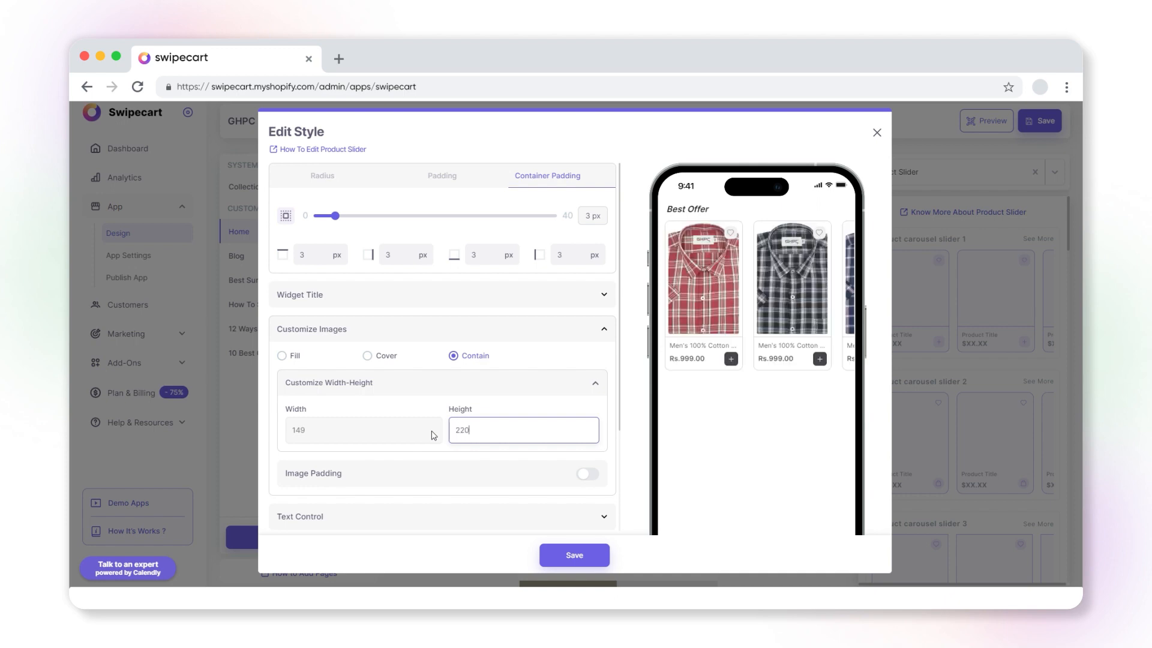
text(160)
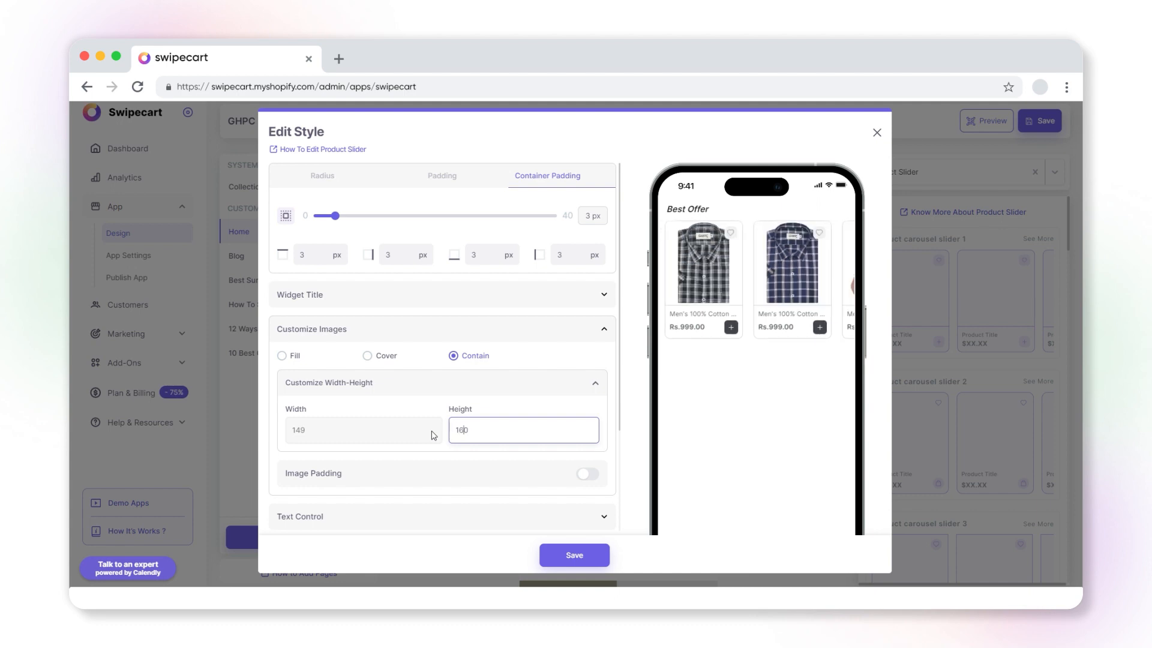
Step: Try 4 px image padding in colour #707070, and turn image padding off again
click(588, 474)
scroll(333, 434, down, 2)
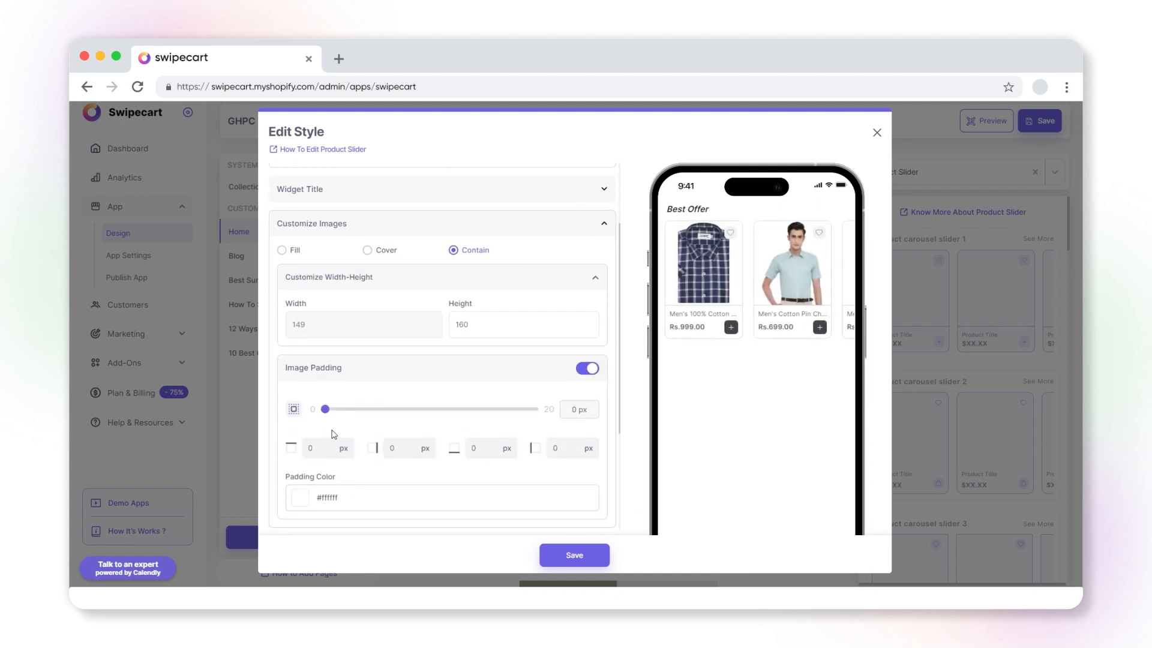
drag(327, 416, 370, 418)
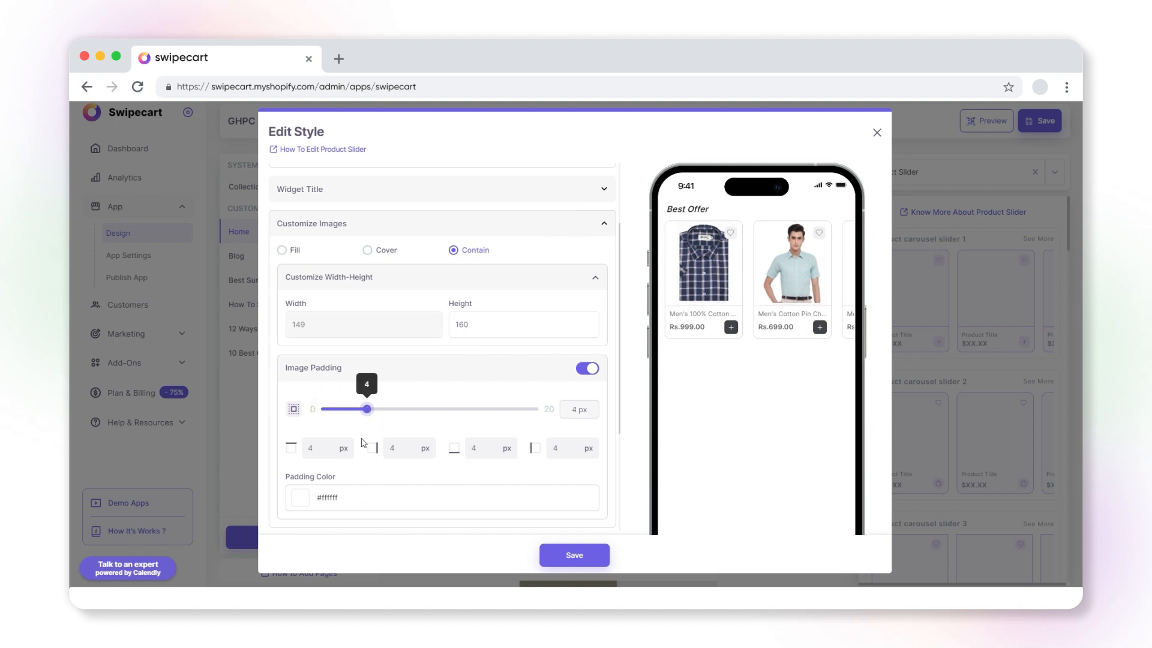
click(302, 499)
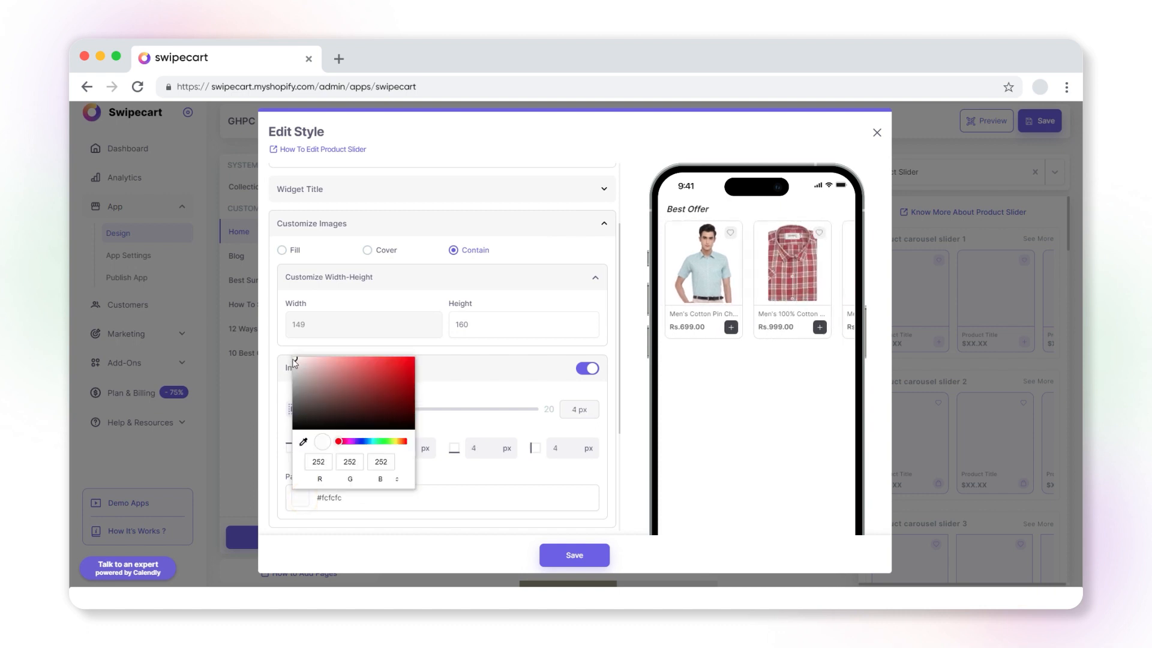
drag(294, 364, 282, 402)
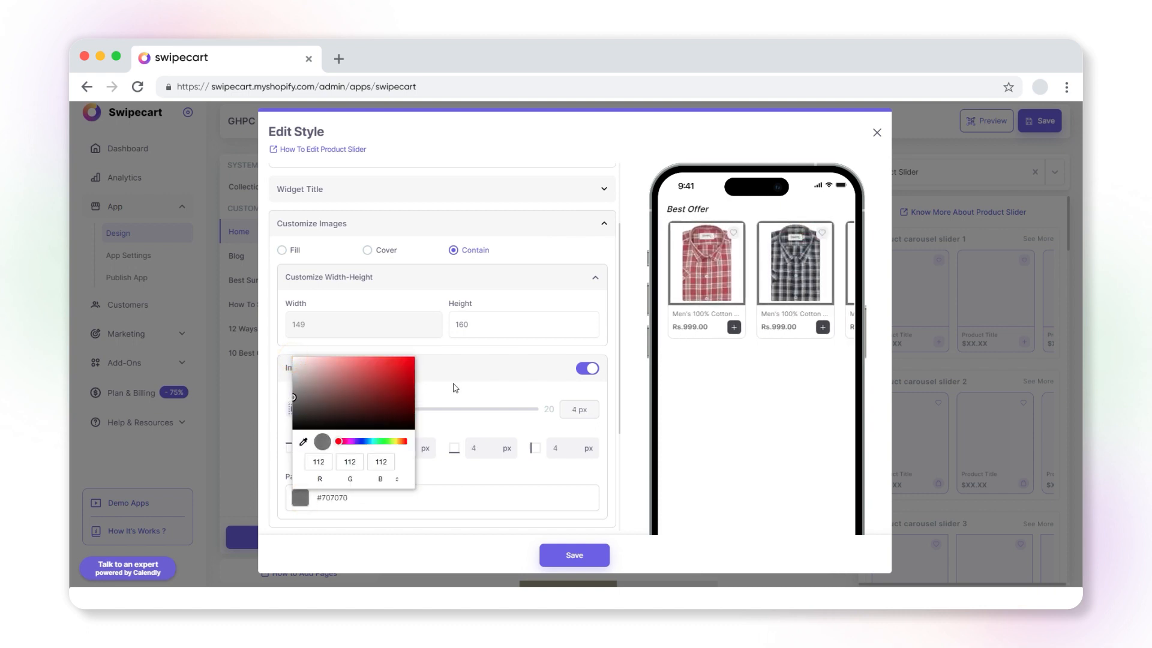
click(591, 372)
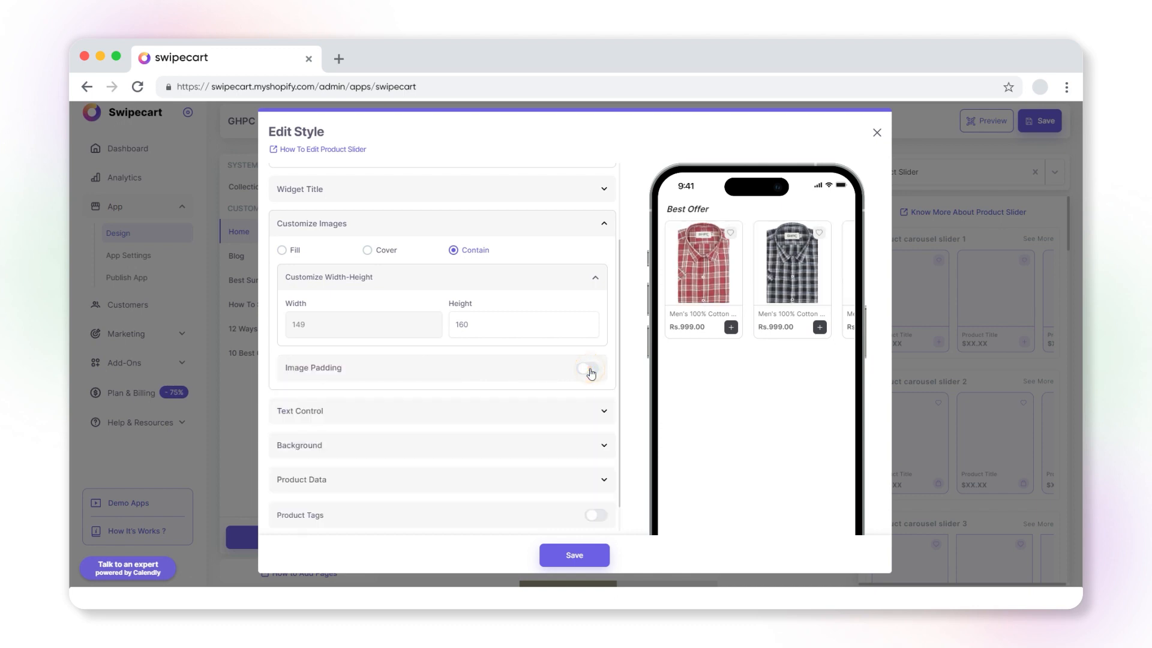
Step: Compare the Clip and Wrap text controls for the product titles, and choose Wrap
click(556, 415)
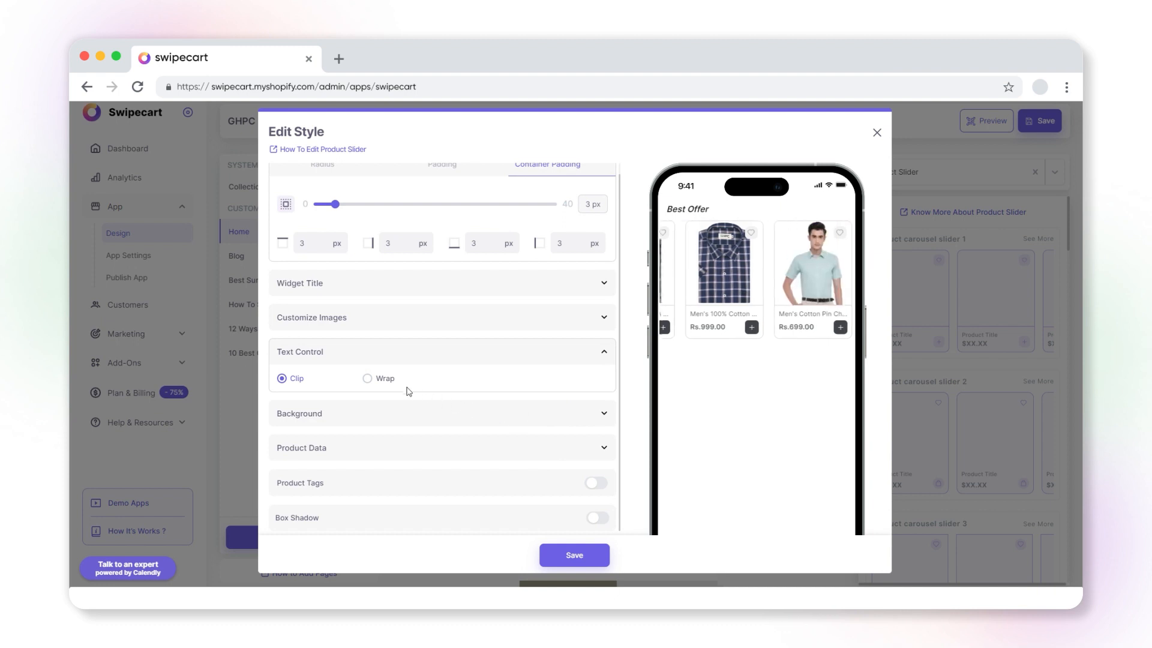
click(368, 379)
click(282, 380)
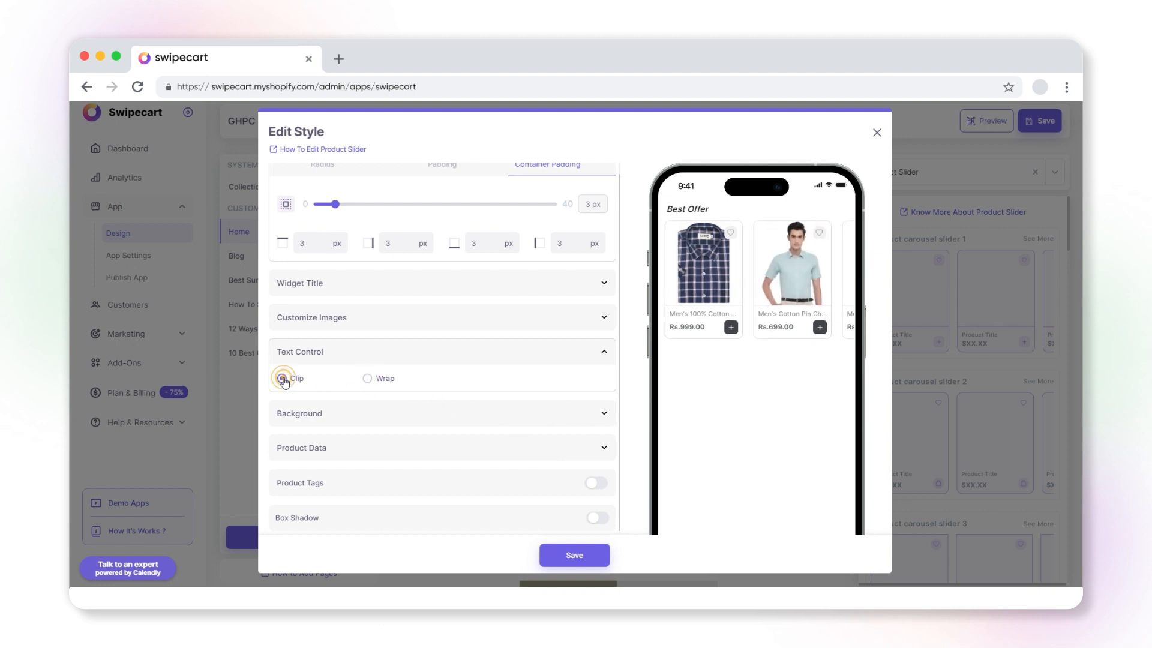
click(368, 379)
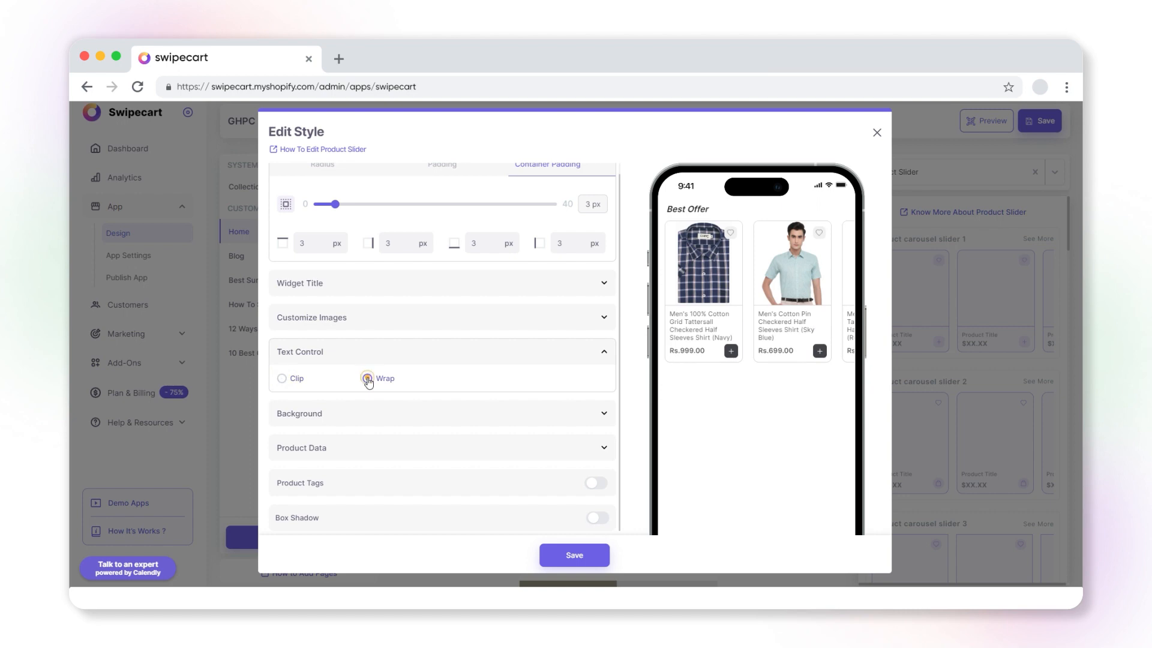
Step: Try a solid #c9c9c9 colour as the slider's background
click(383, 413)
click(279, 412)
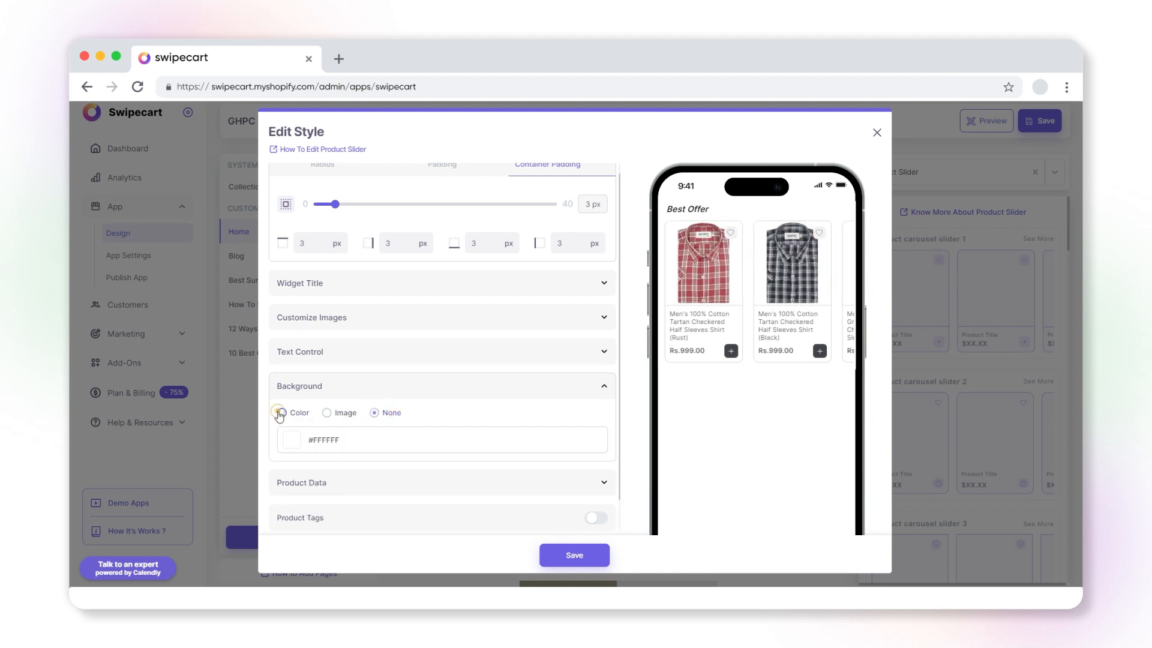
click(290, 443)
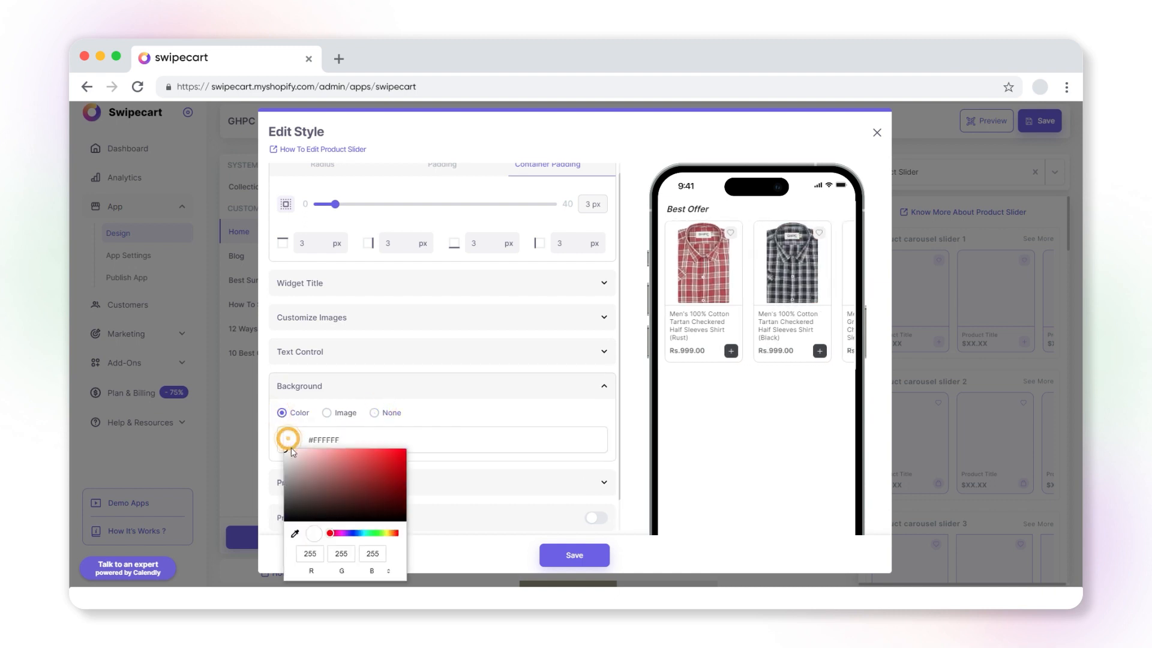
drag(286, 450, 277, 468)
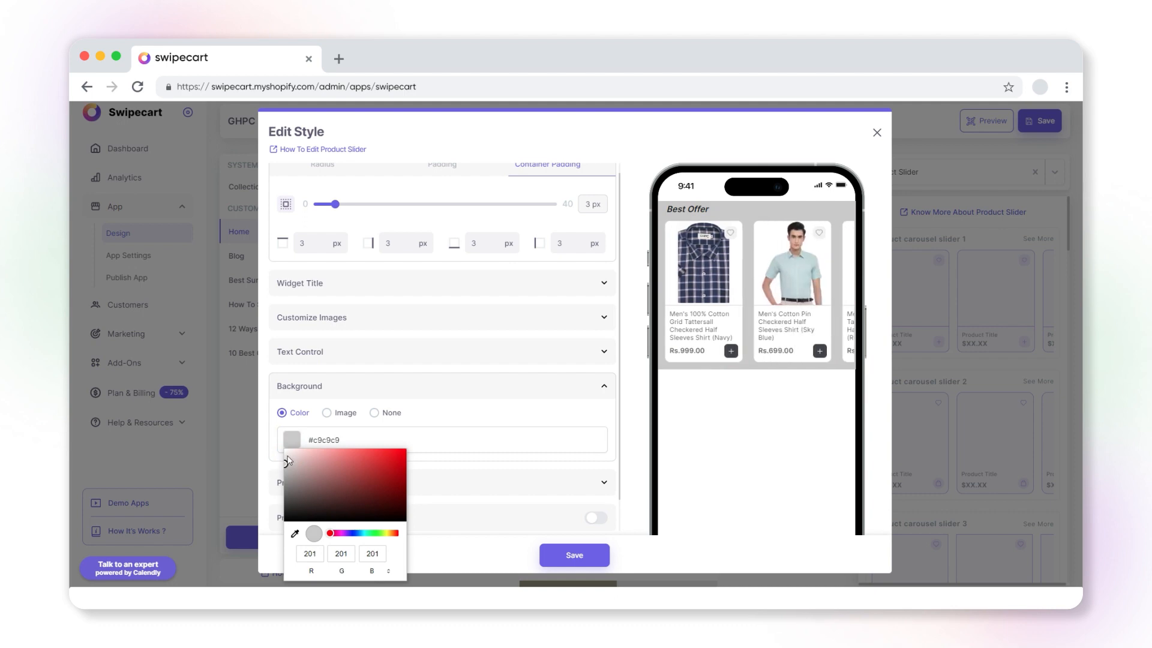
Step: Try background.png as the slider's background image, and return the background to None
click(327, 413)
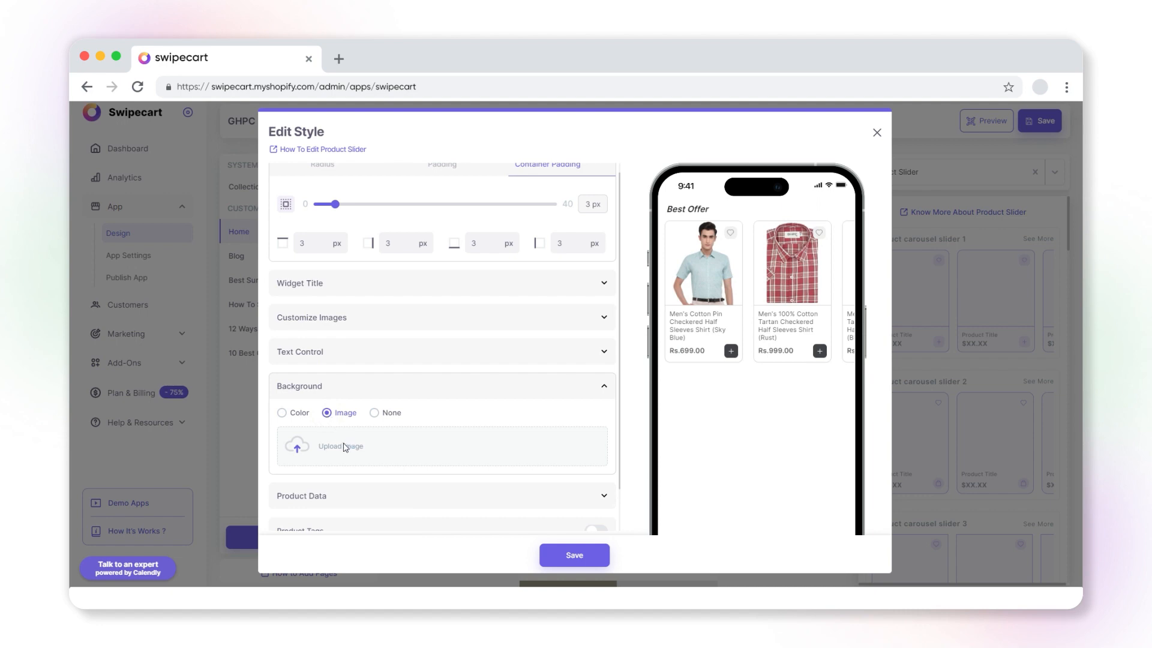
click(344, 447)
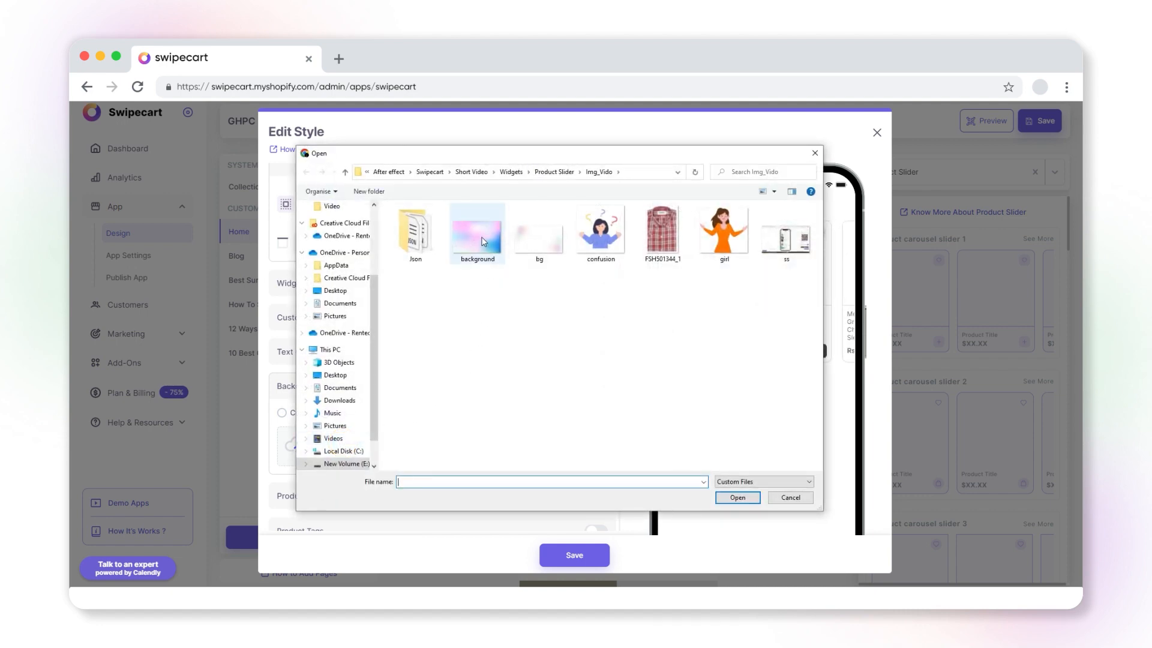
click(483, 242)
click(739, 498)
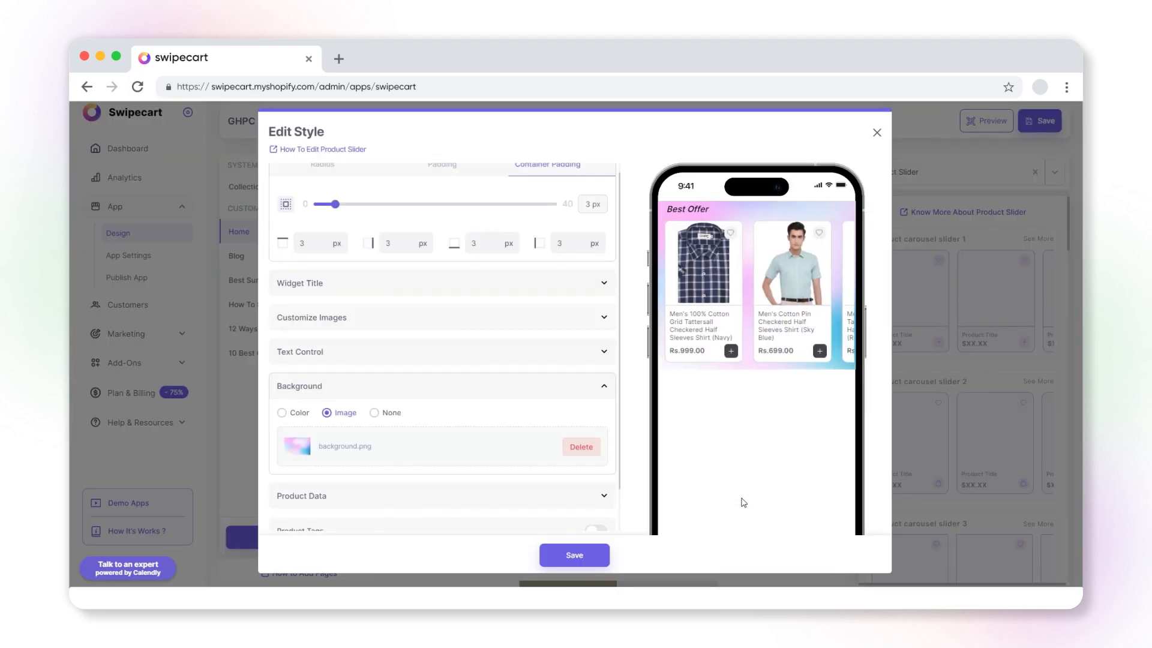
click(375, 414)
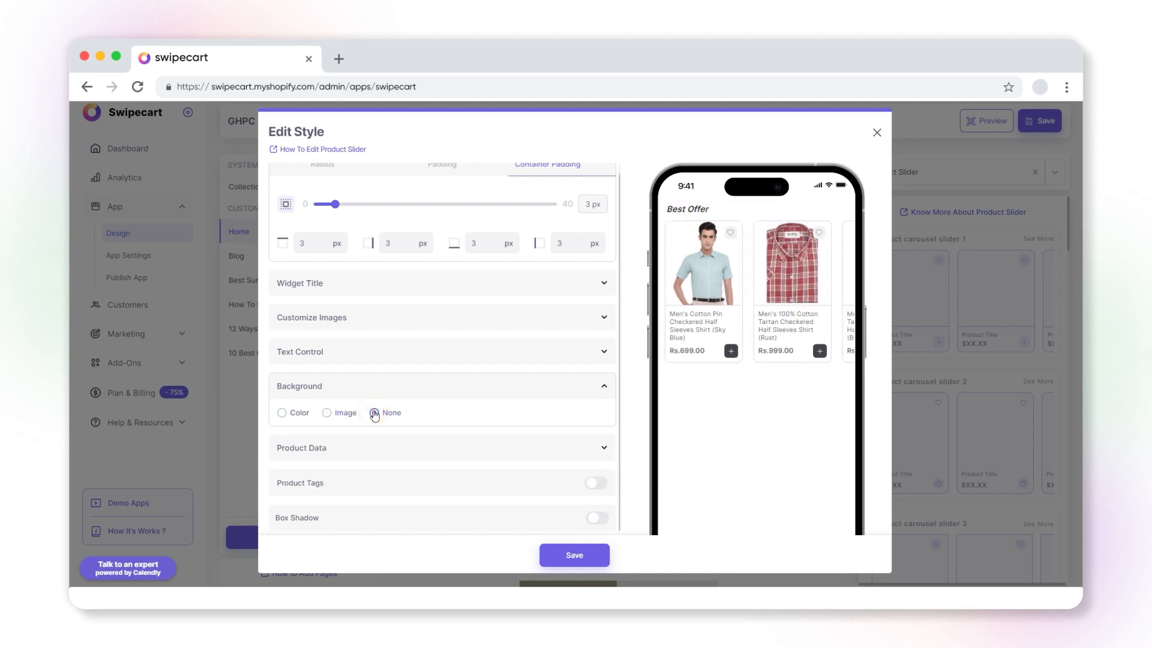
Step: Open the Product Data settings and turn on the Vendor/Brand name for the slider's products
click(402, 452)
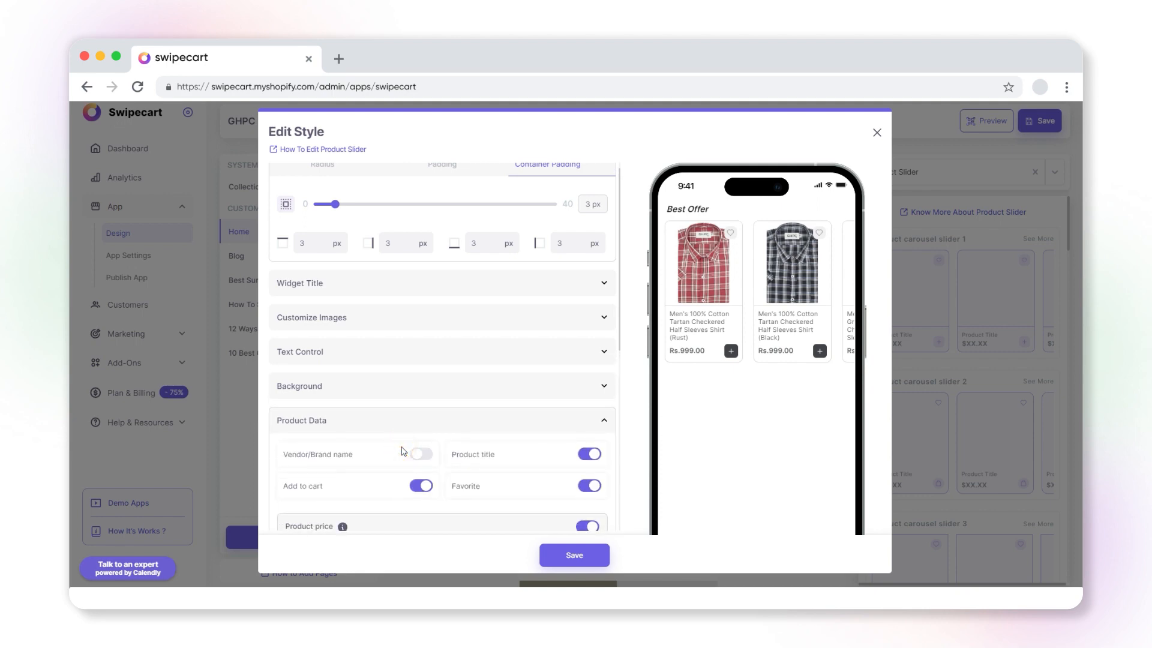
scroll(403, 451, down, 3)
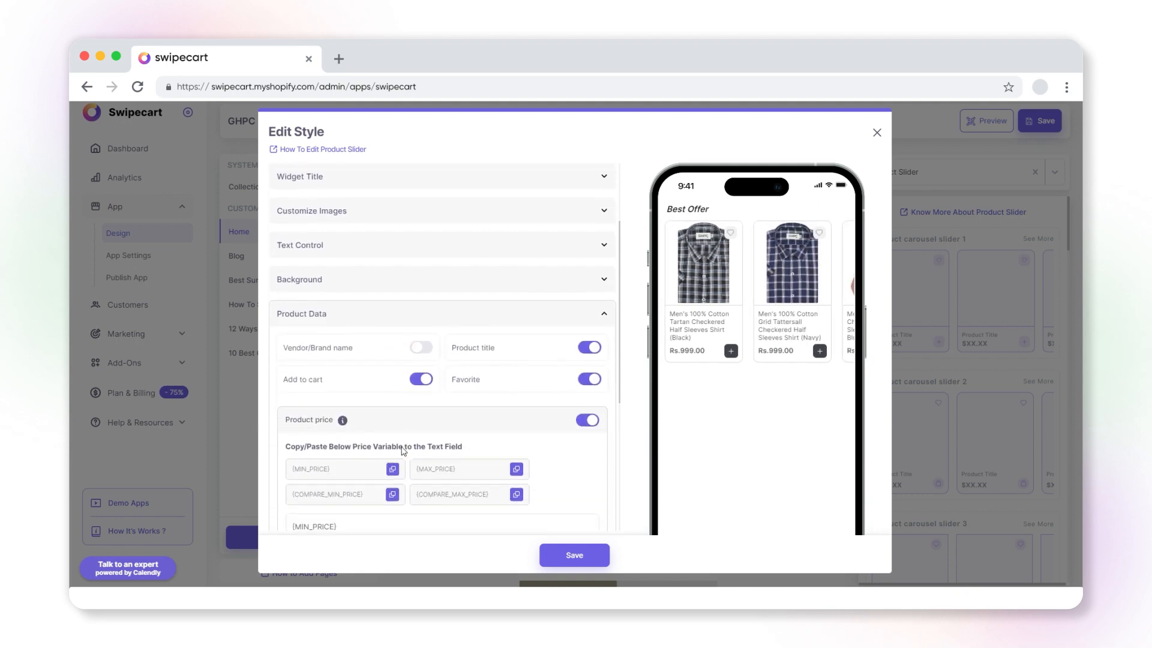
click(420, 296)
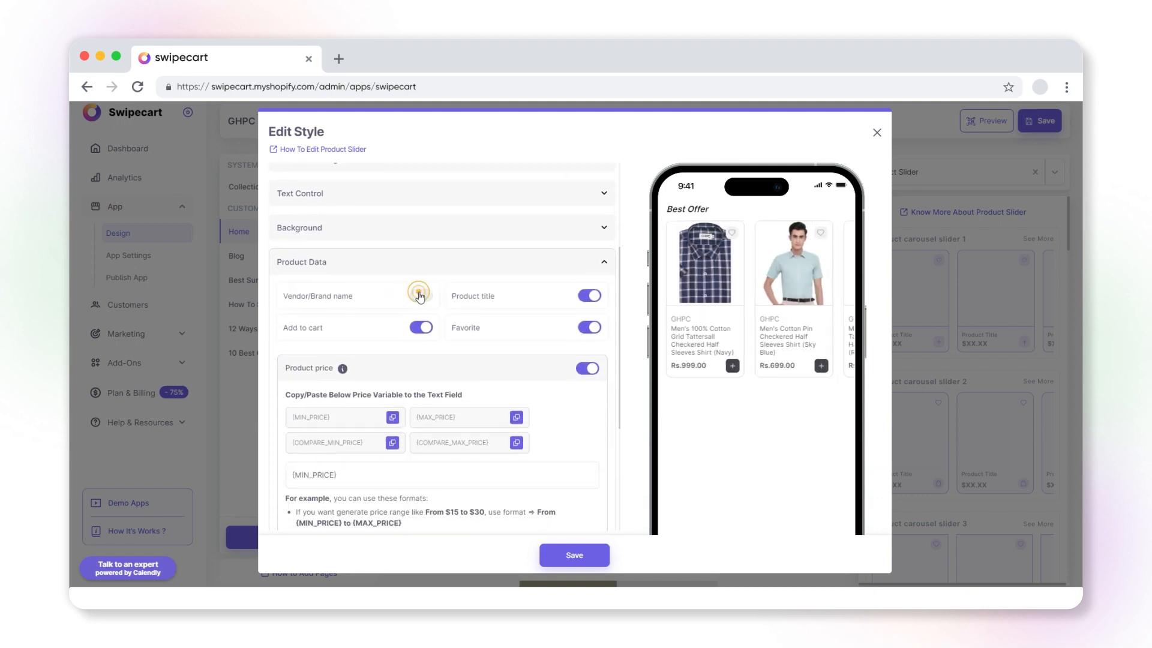
Step: Try hiding the Product title, Add to cart and Favorite elements one at a time, turning each back on
click(591, 296)
click(591, 296)
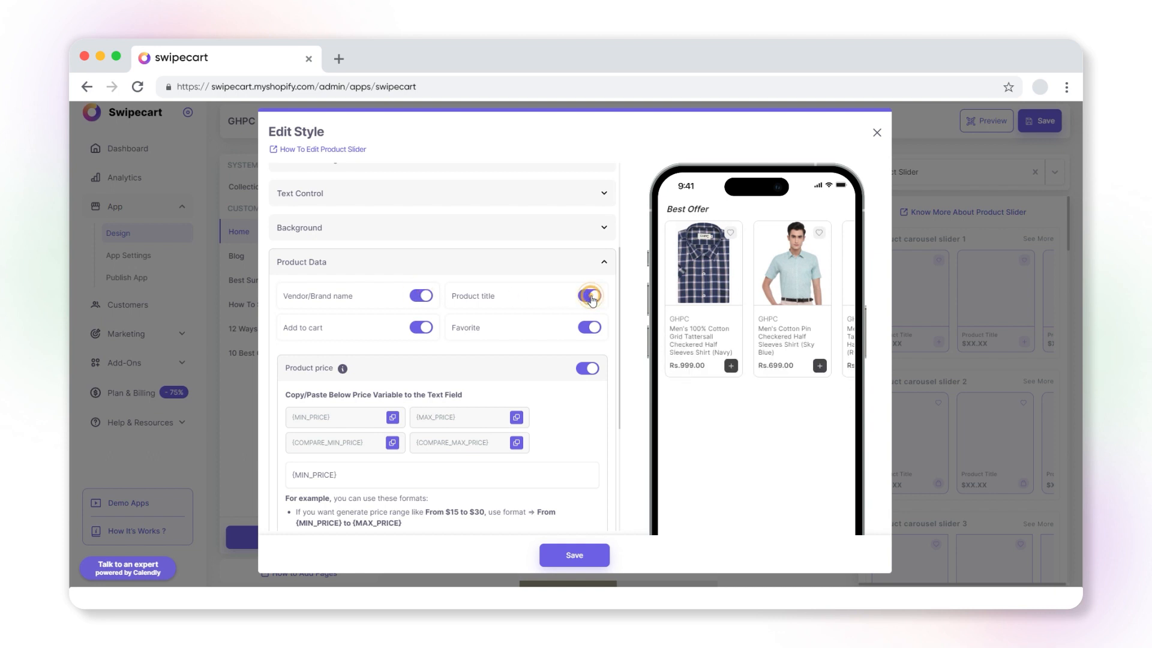
click(419, 331)
click(419, 332)
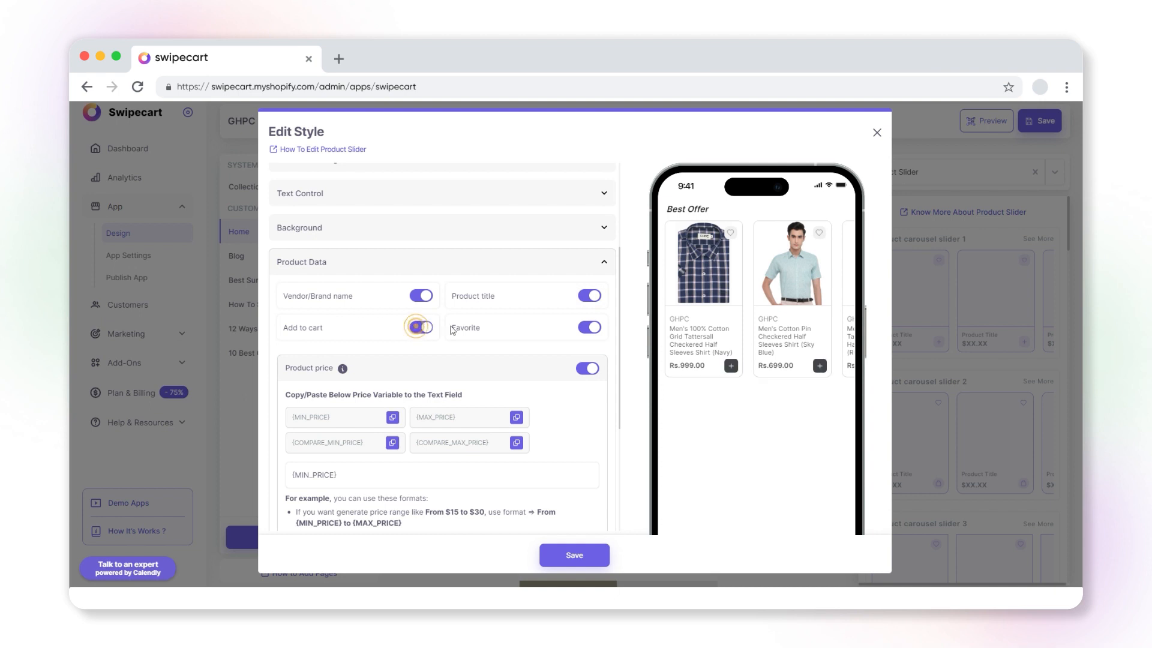
click(585, 329)
click(588, 329)
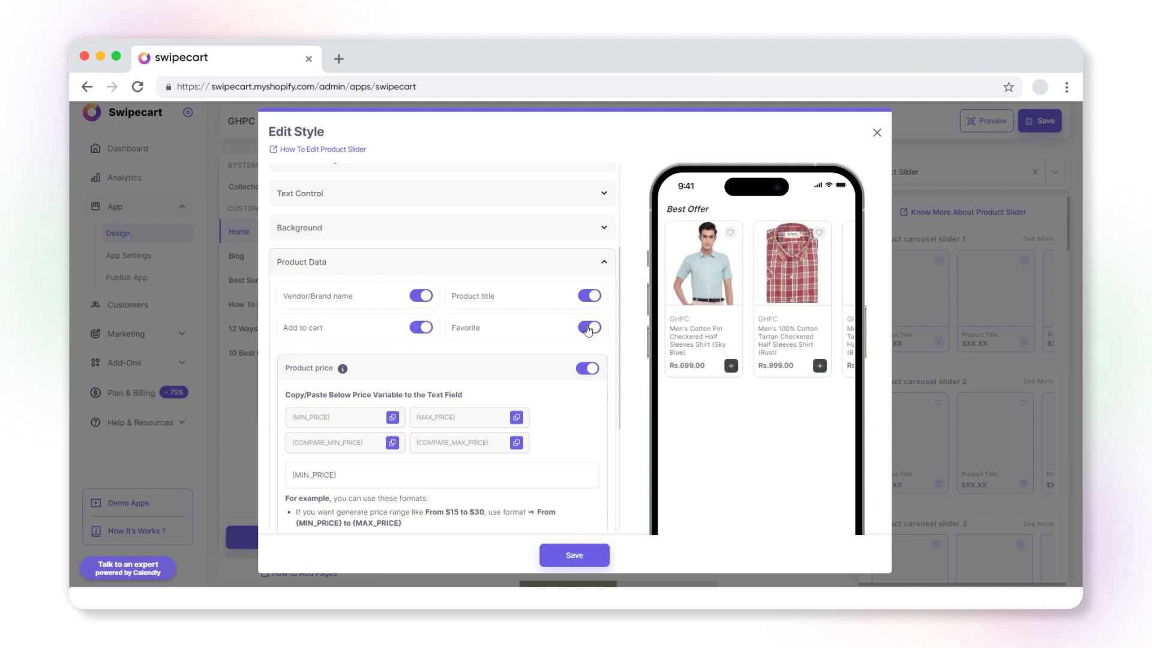
Step: Read the Product price hint, then try hiding the product price and turn it back on
mouse_move(346, 370)
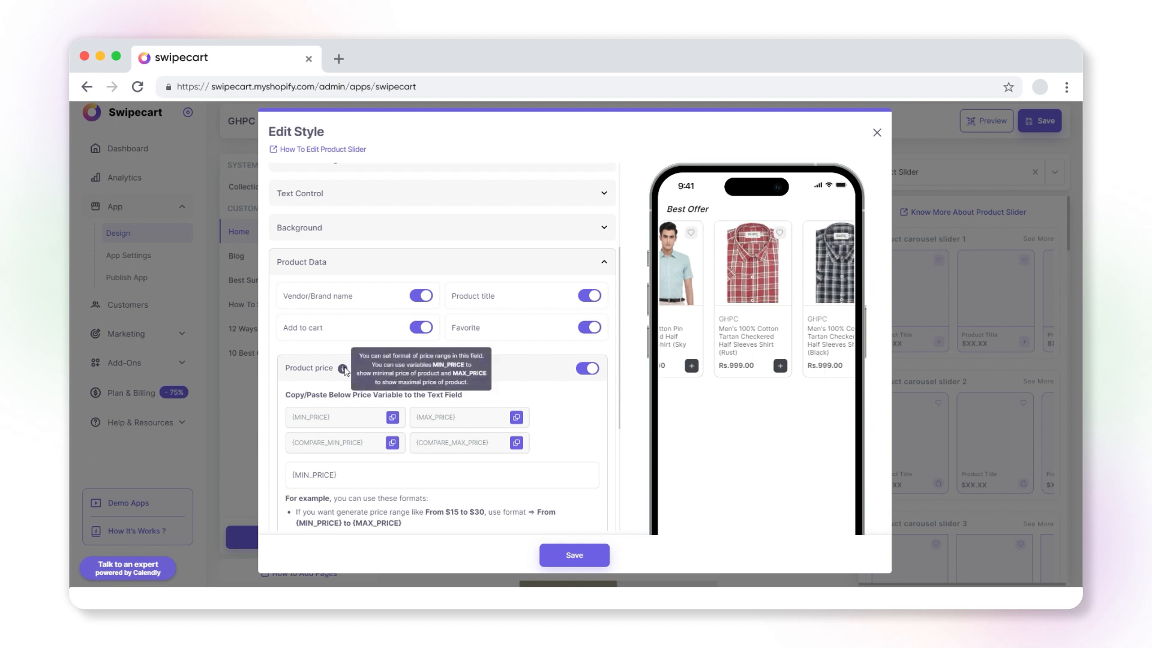
click(587, 368)
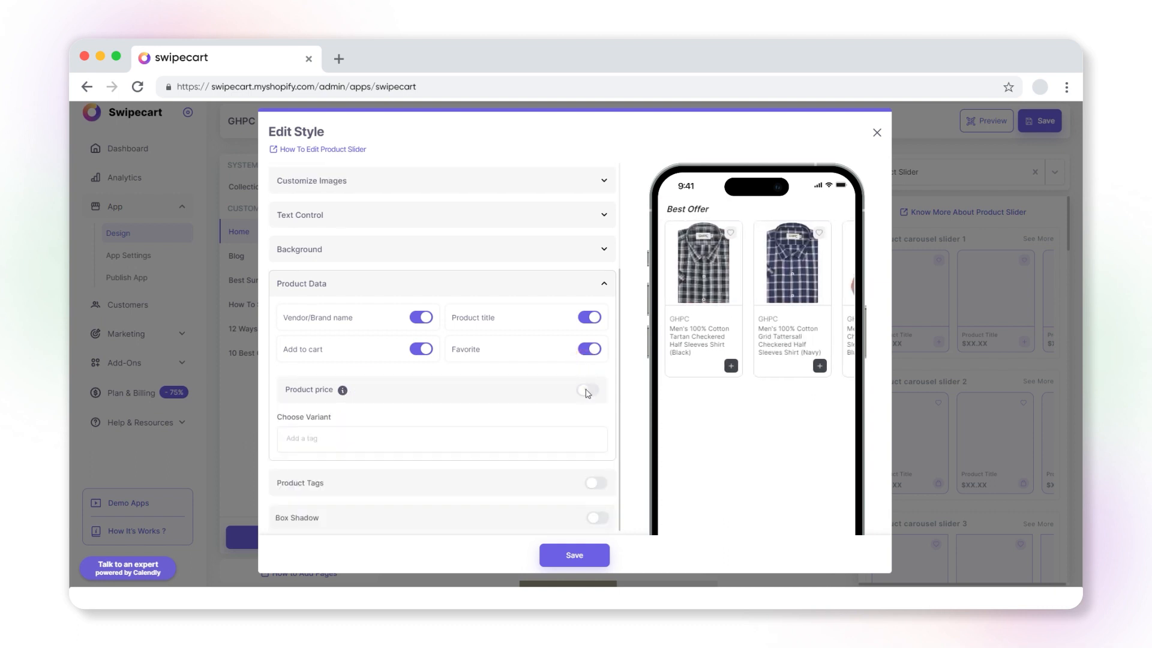
click(587, 391)
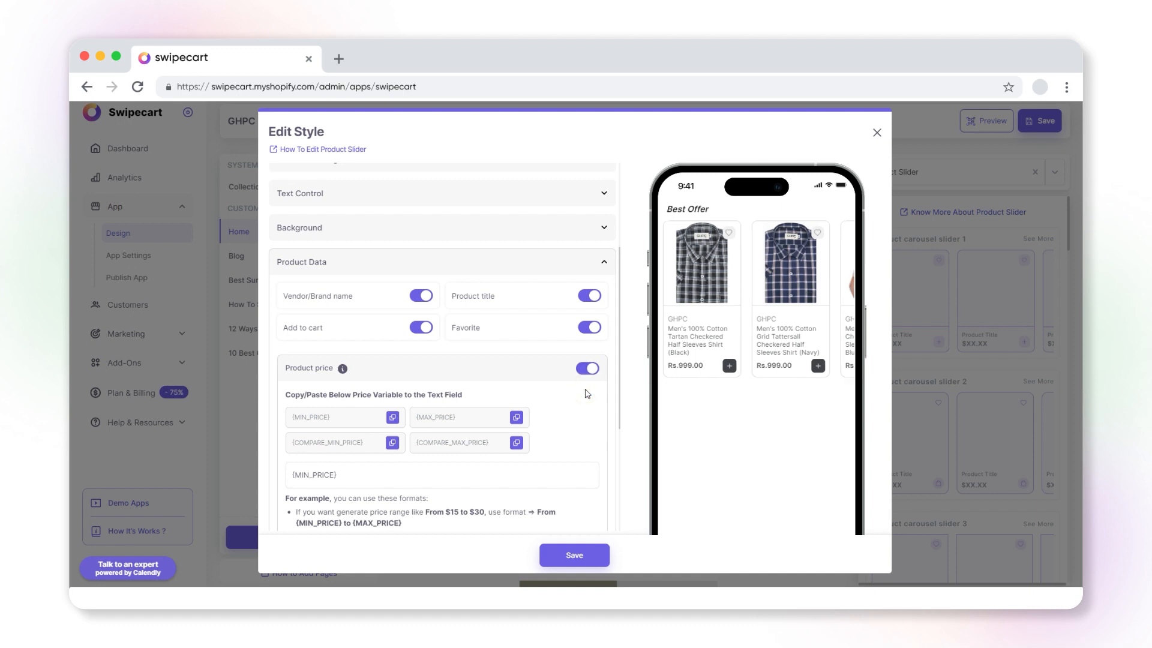
Step: Try {MIN_PRICE} To {MAX_PRICE} as the product price format
scroll(587, 394, down, 2)
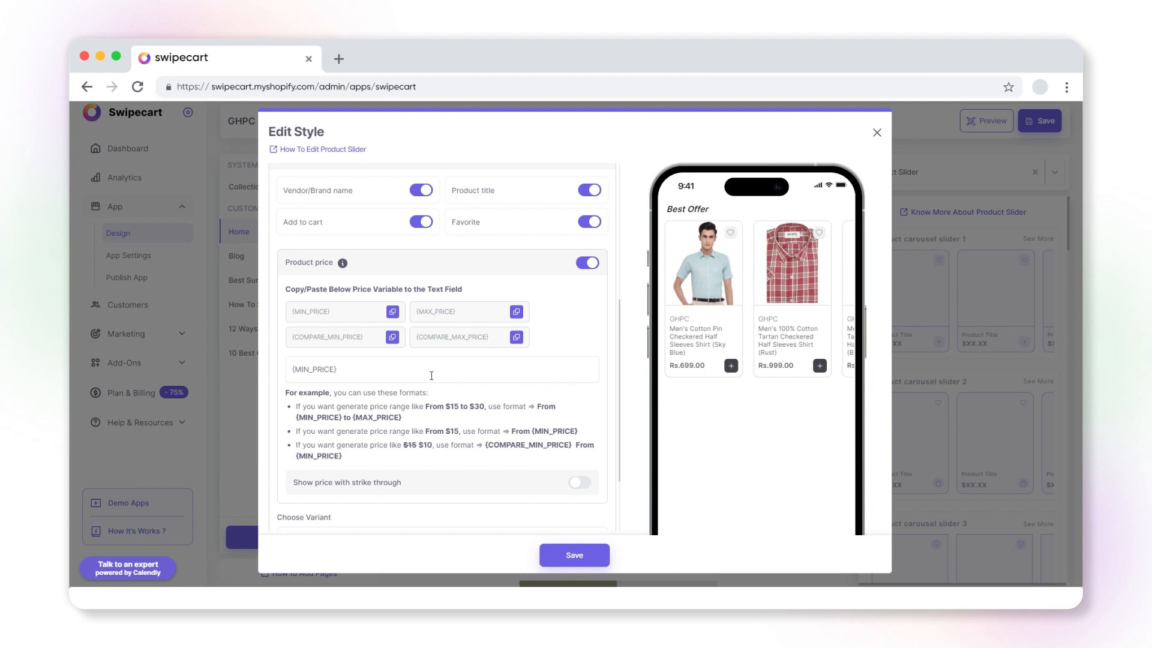
click(517, 311)
click(374, 371)
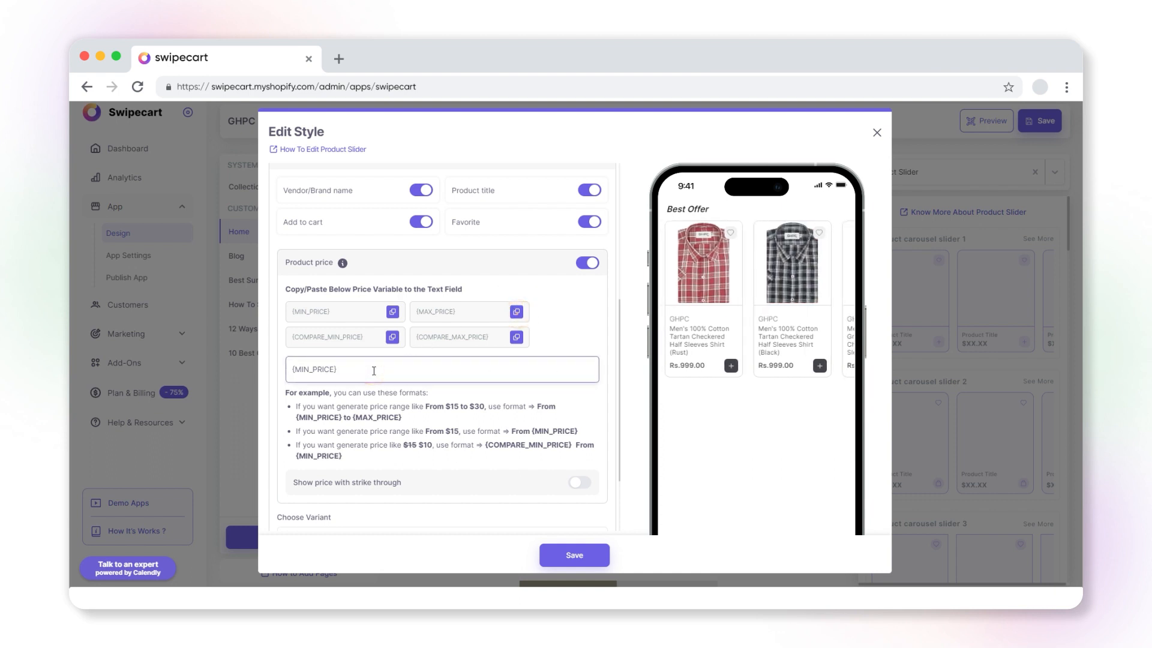
key(super+v)
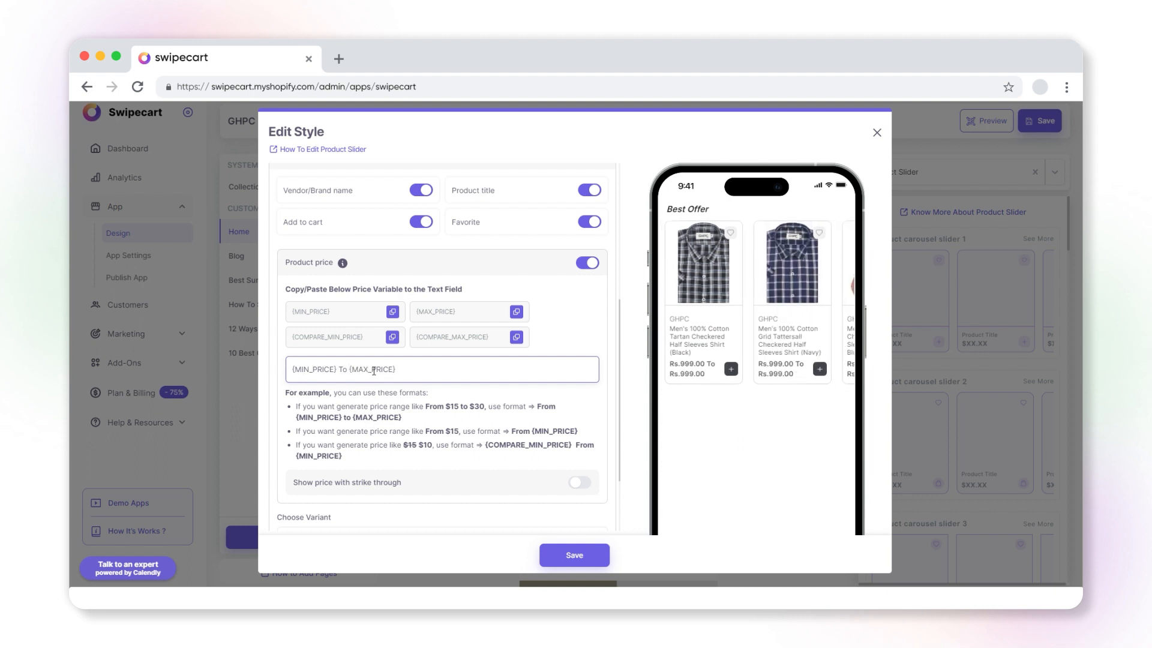
Step: Replace the maximum price variable in the price format with {COMPARE_MAX_PRICE}
click(516, 336)
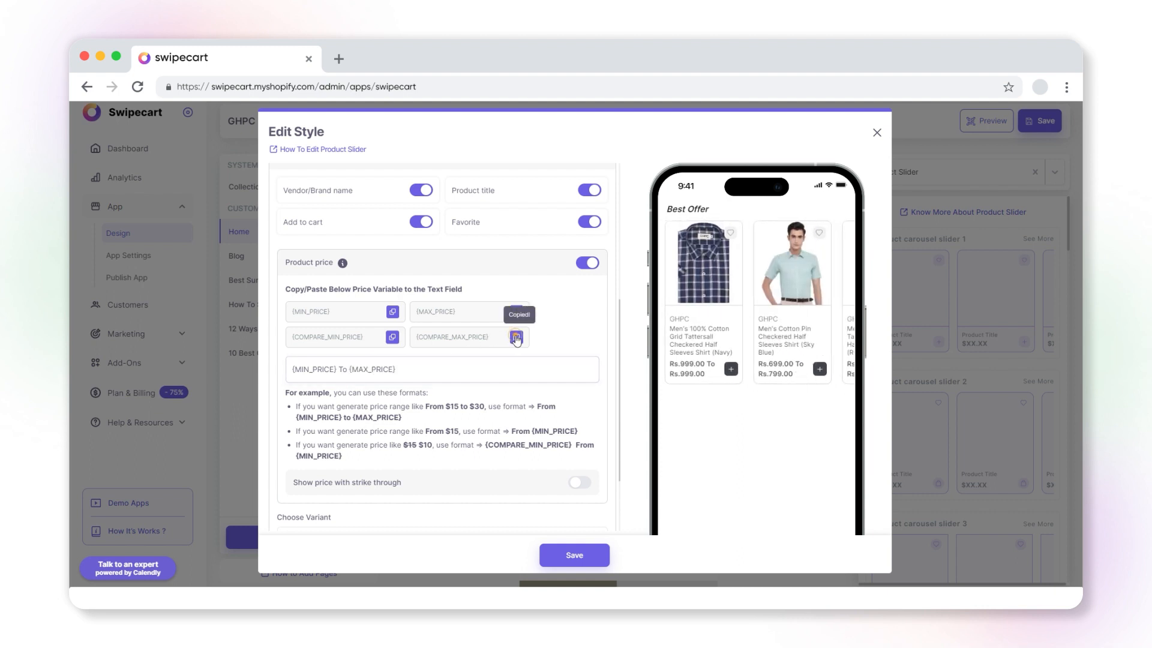
drag(402, 370, 351, 371)
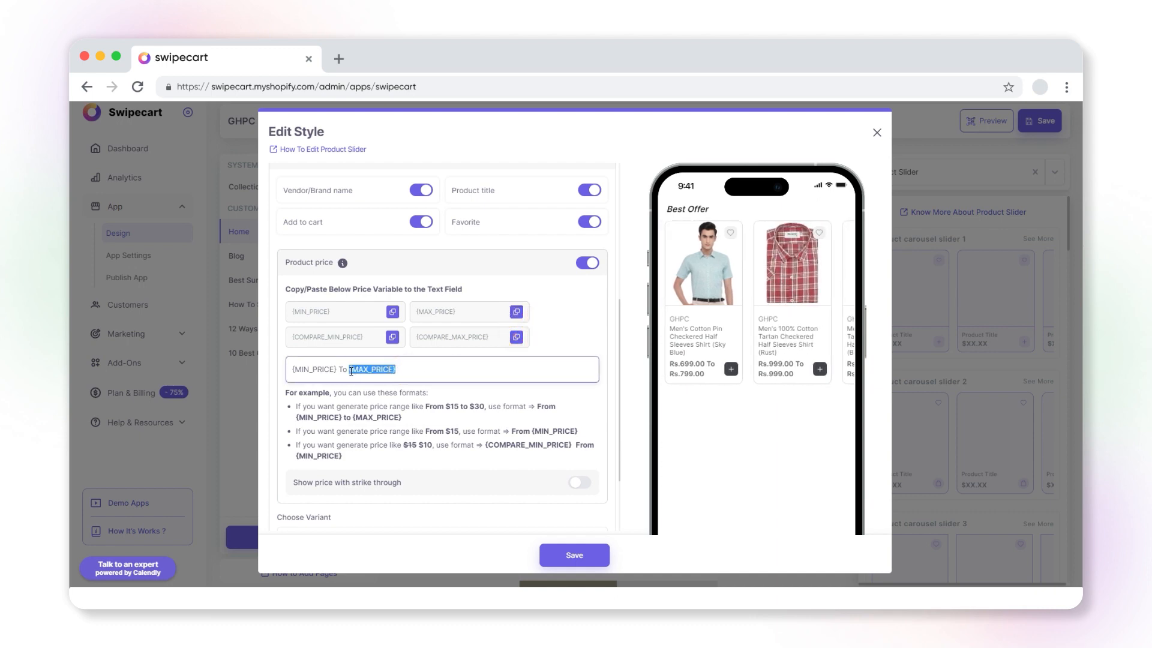
key(super+v)
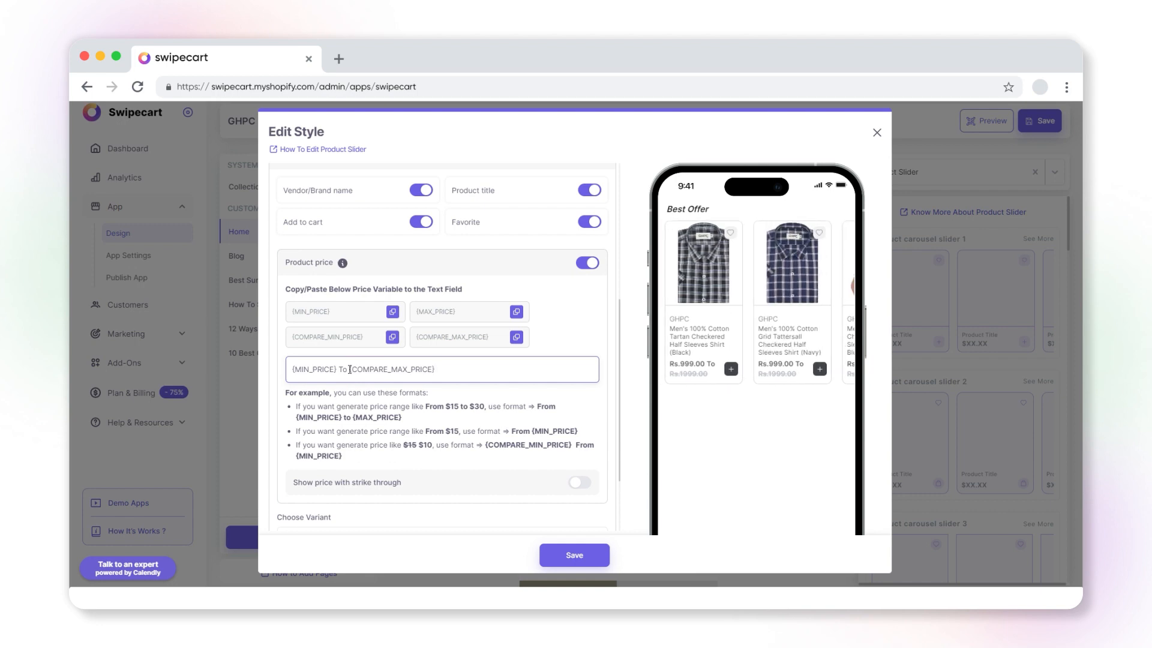
Step: Rework the price format to read {{COMPARE_MAX_PRICE} From {MIN_PRICE}
drag(350, 370, 294, 369)
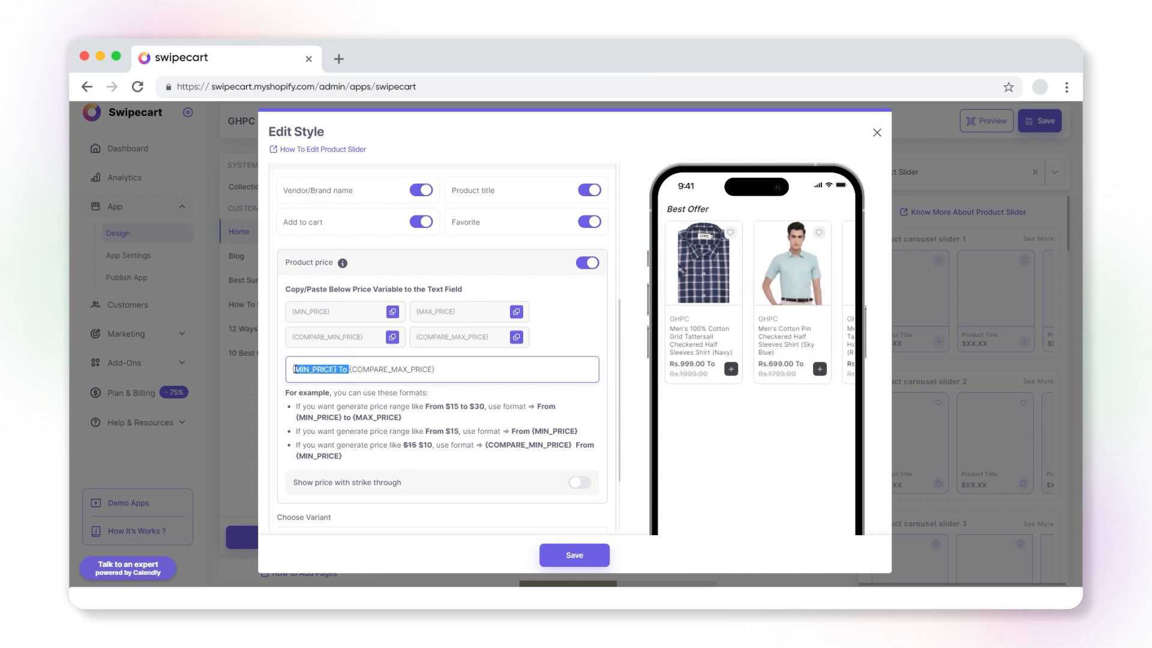
key(BackSpace)
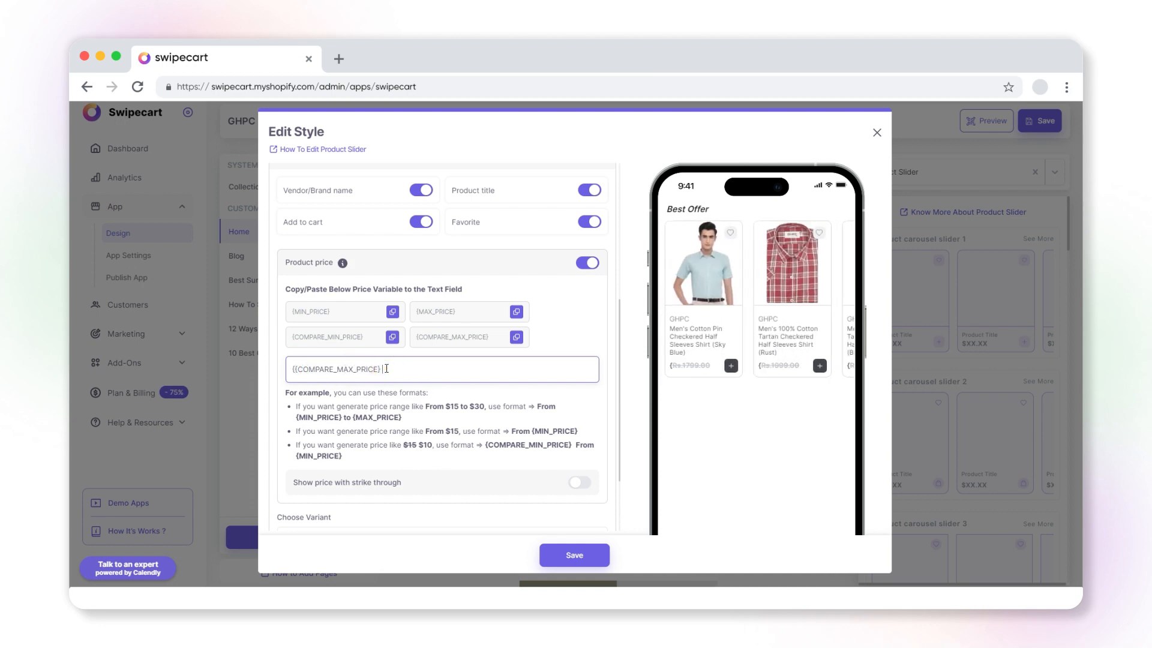
text(From)
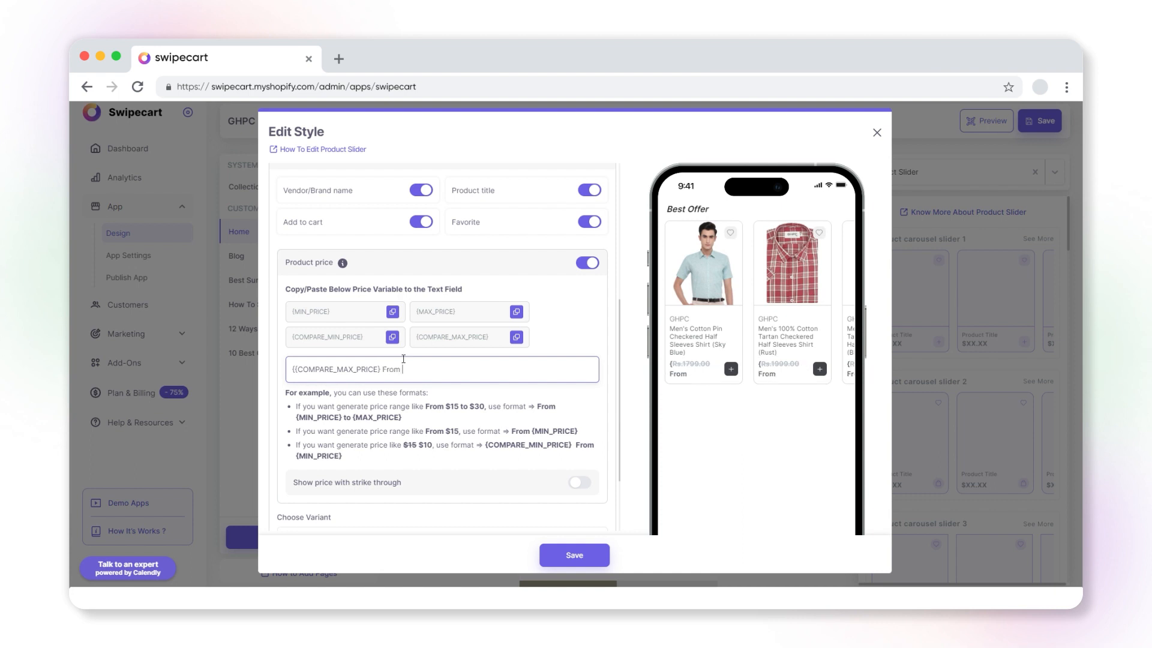
click(393, 312)
click(437, 369)
key(ctrl+v)
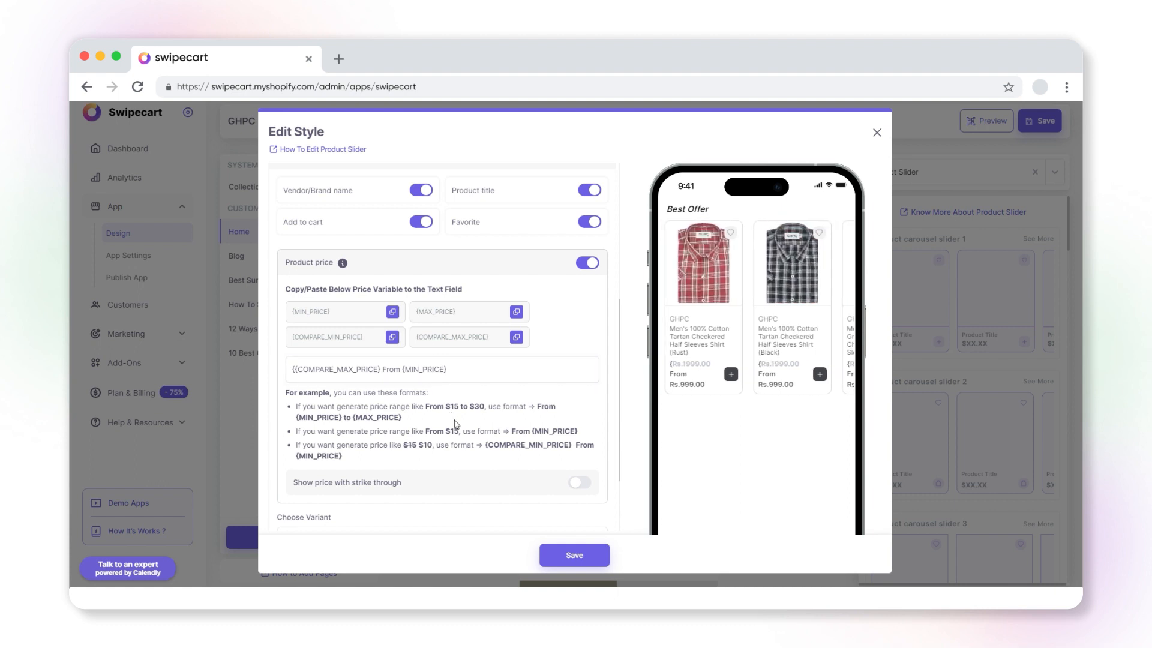
Step: Turn on Show price with strike through, compare the price display options, and choose the third one
scroll(459, 432, down, 2)
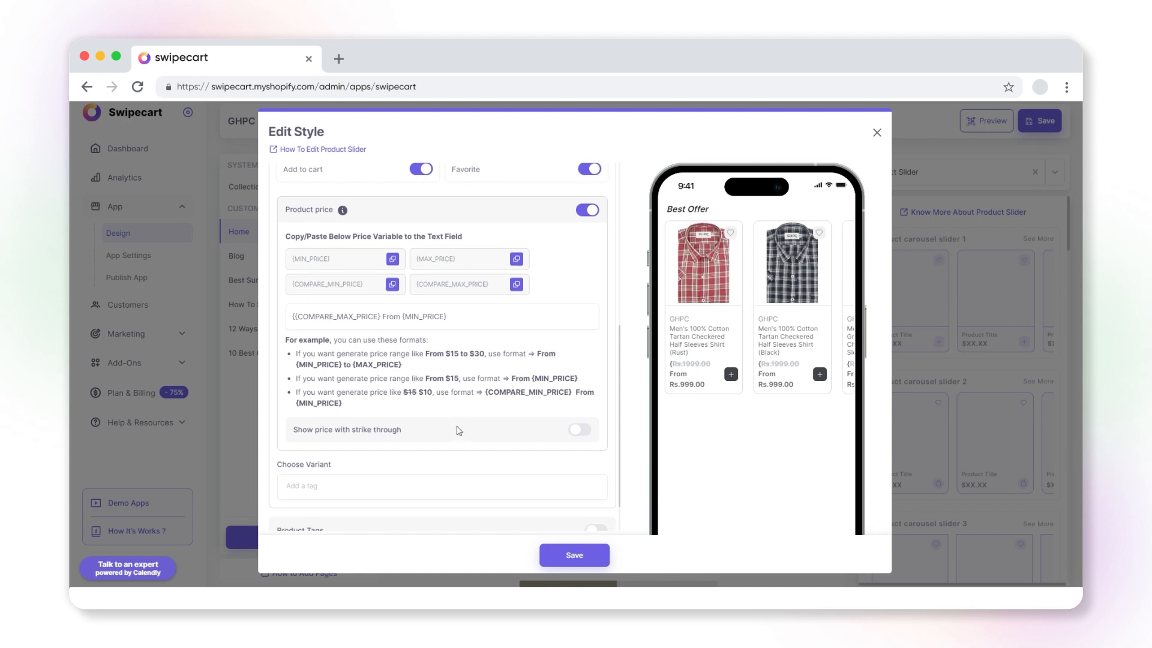
click(580, 431)
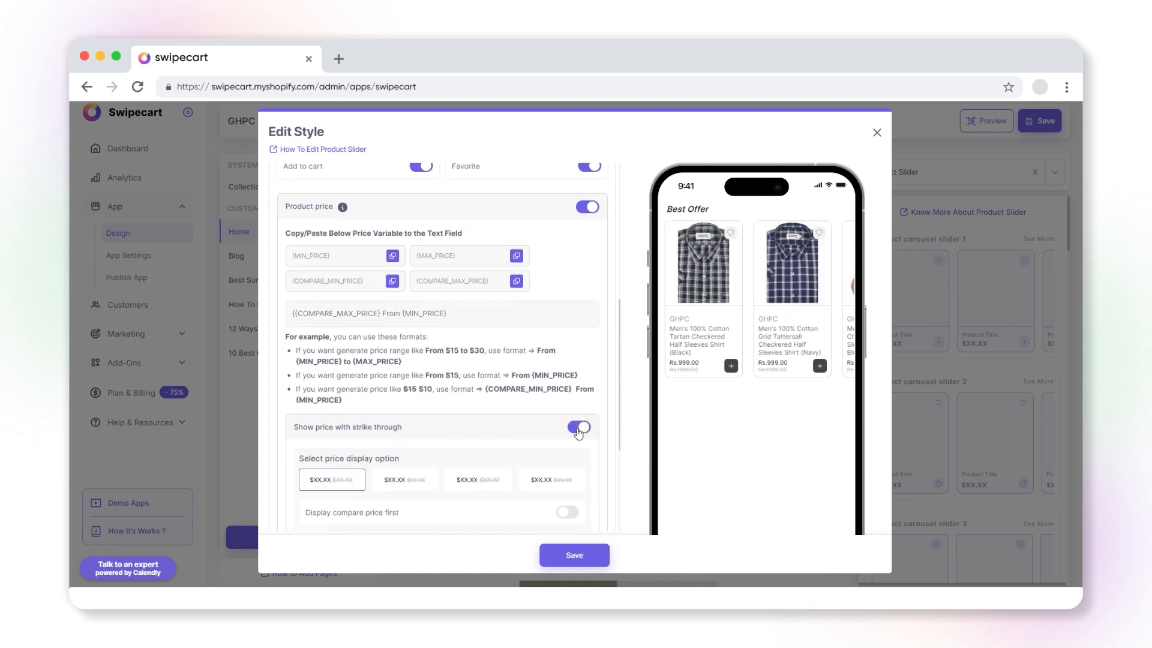
scroll(579, 432, down, 1)
click(421, 433)
click(477, 436)
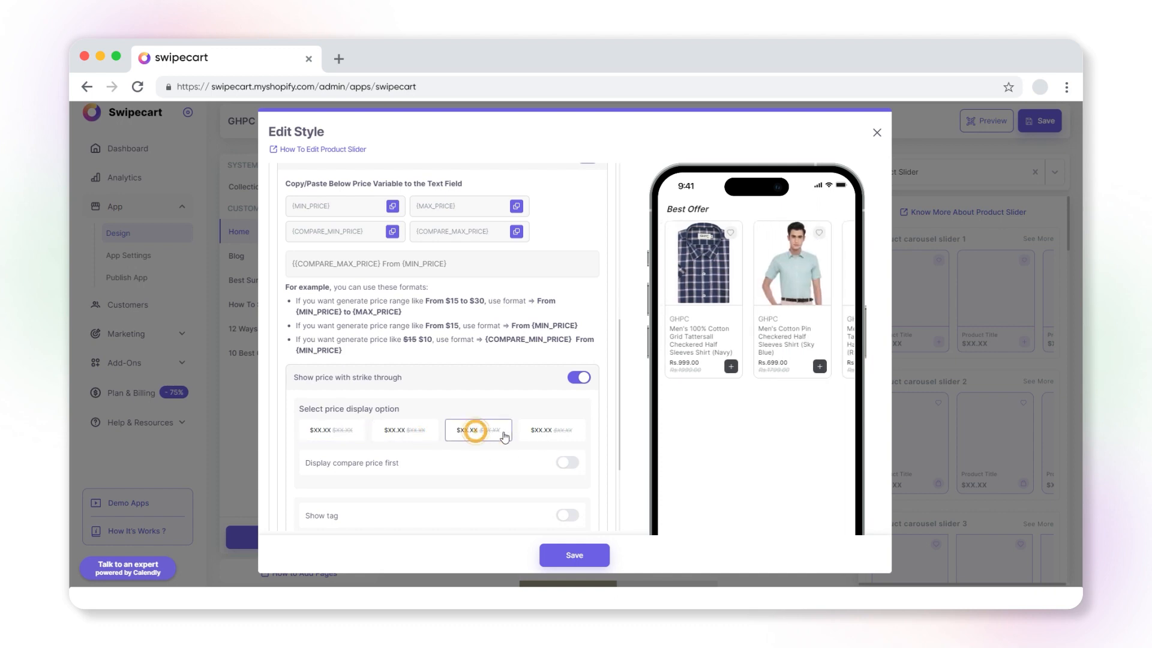
click(552, 435)
click(478, 436)
Step: Try displaying the compare price first, and turn that option off again
click(568, 464)
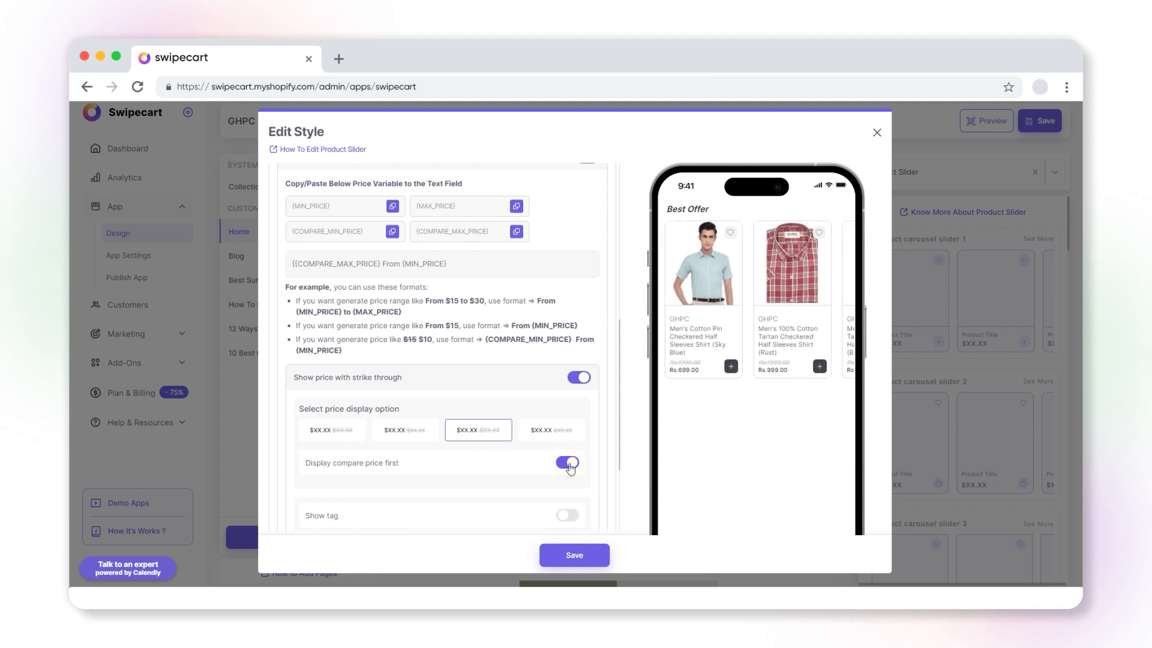
click(569, 463)
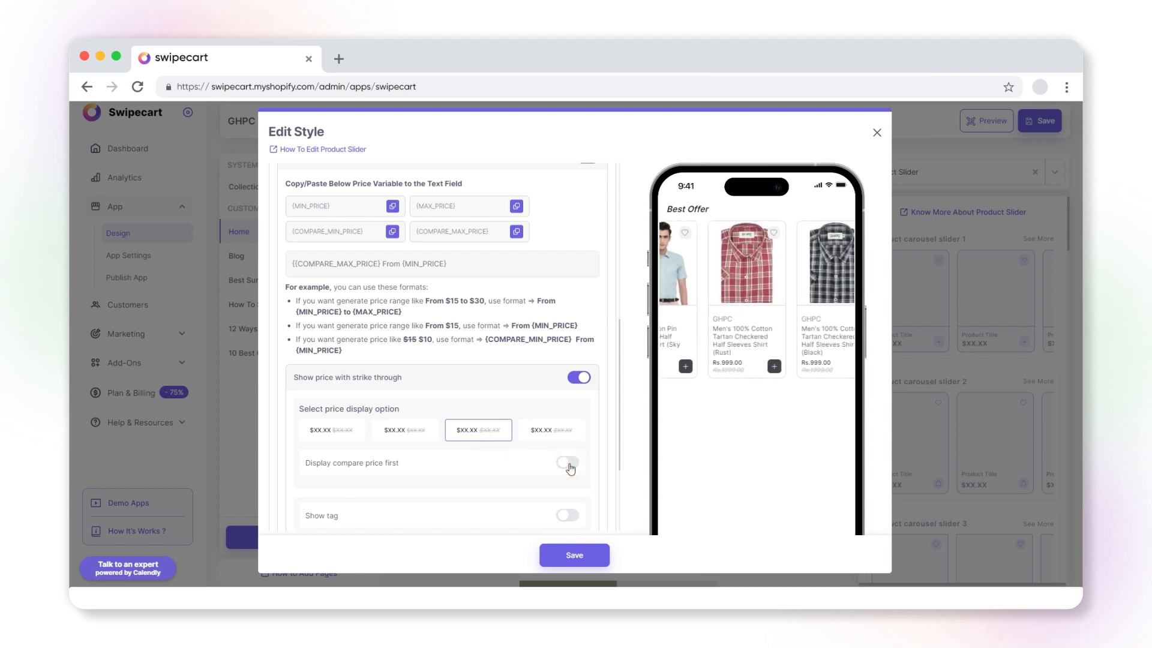
Step: Turn on Show tag for the discount and try the rectangular and rounded filled tag styles
scroll(549, 468, down, 1)
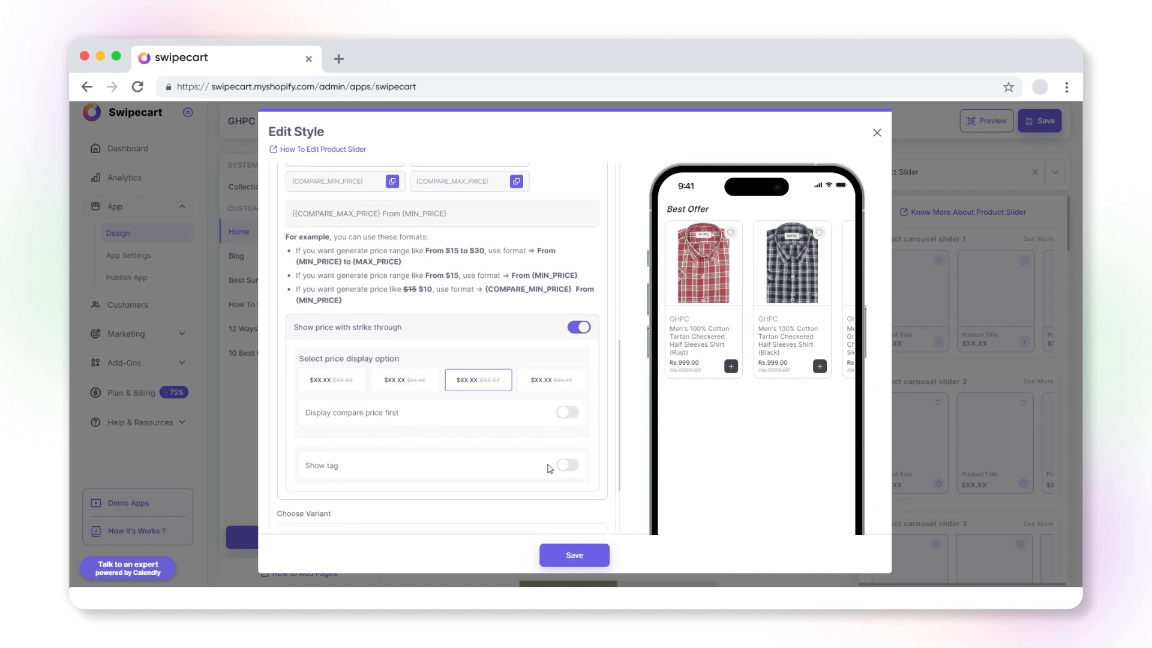
click(563, 466)
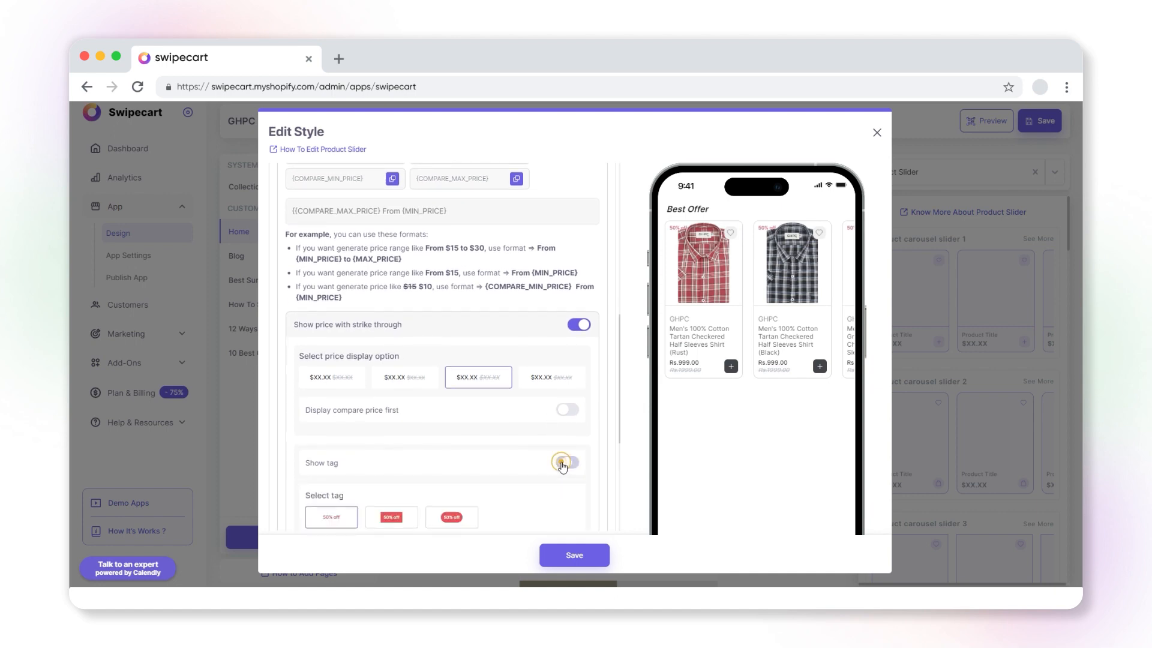
click(391, 518)
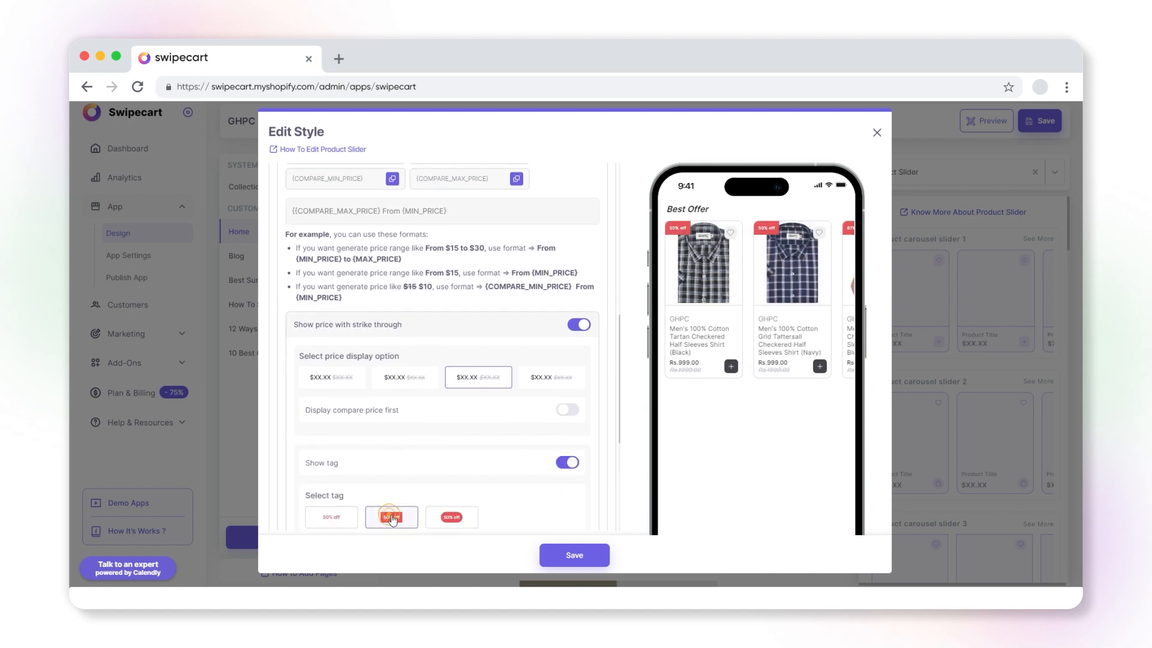
click(443, 516)
Step: Try black #000000 as the font color of the rounded discount tag
scroll(445, 514, down, 3)
scroll(445, 515, down, 3)
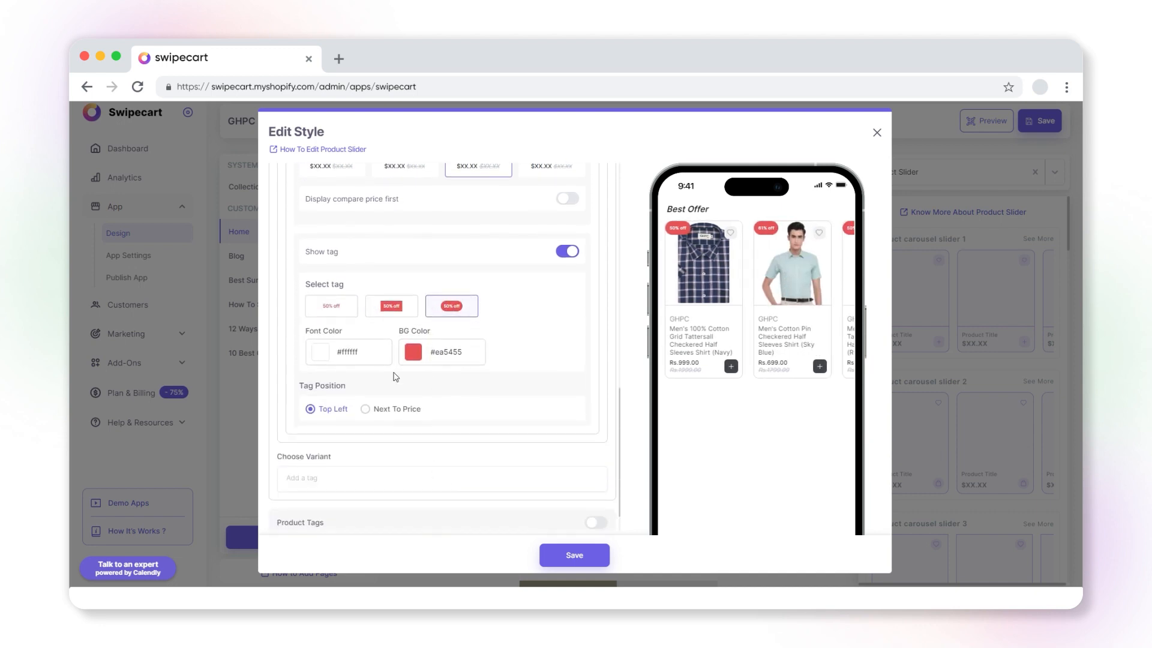
click(320, 355)
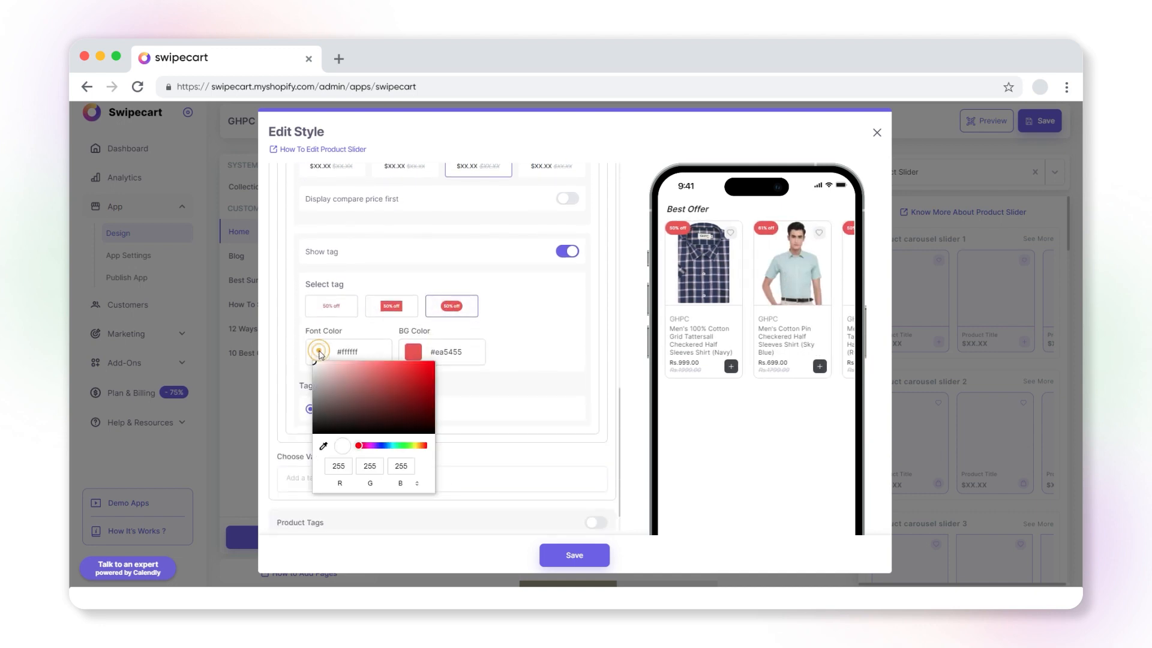
click(319, 420)
drag(314, 432, 307, 437)
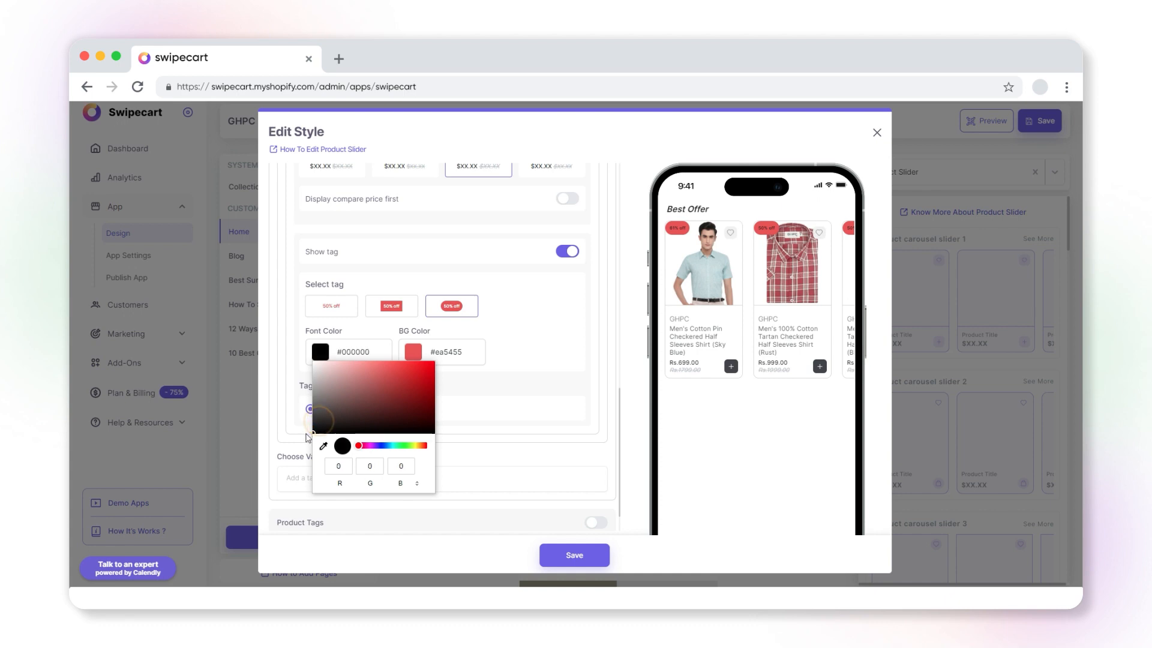
Step: Choose the filled rectangular discount tag and set its background color to #f74545
click(385, 312)
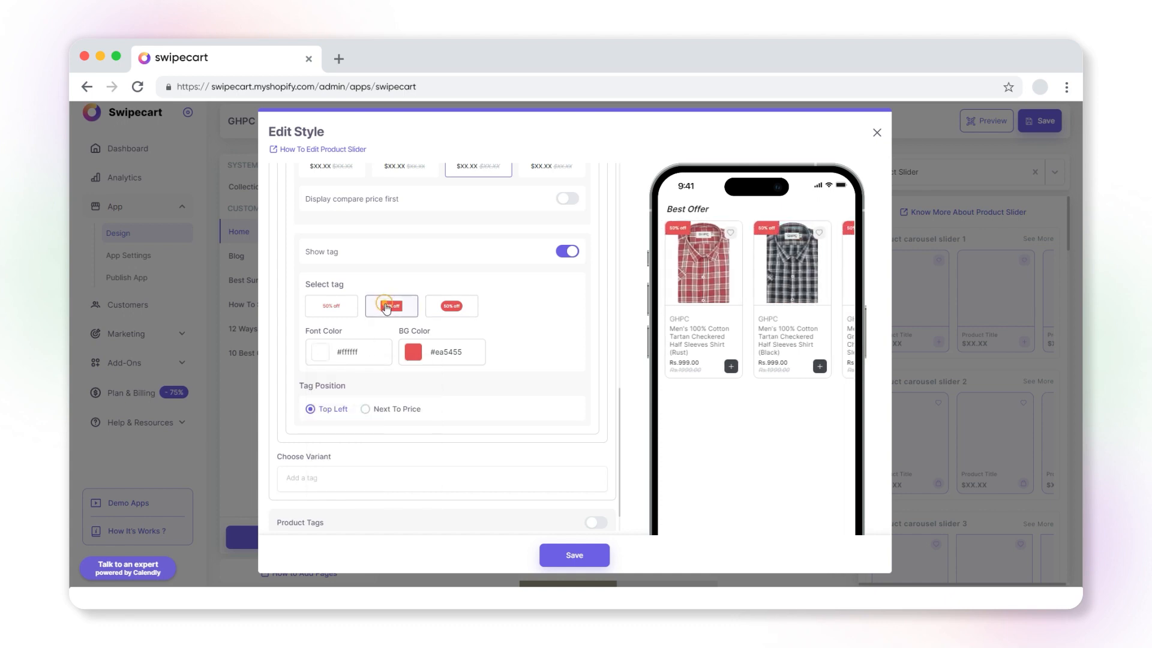
click(413, 352)
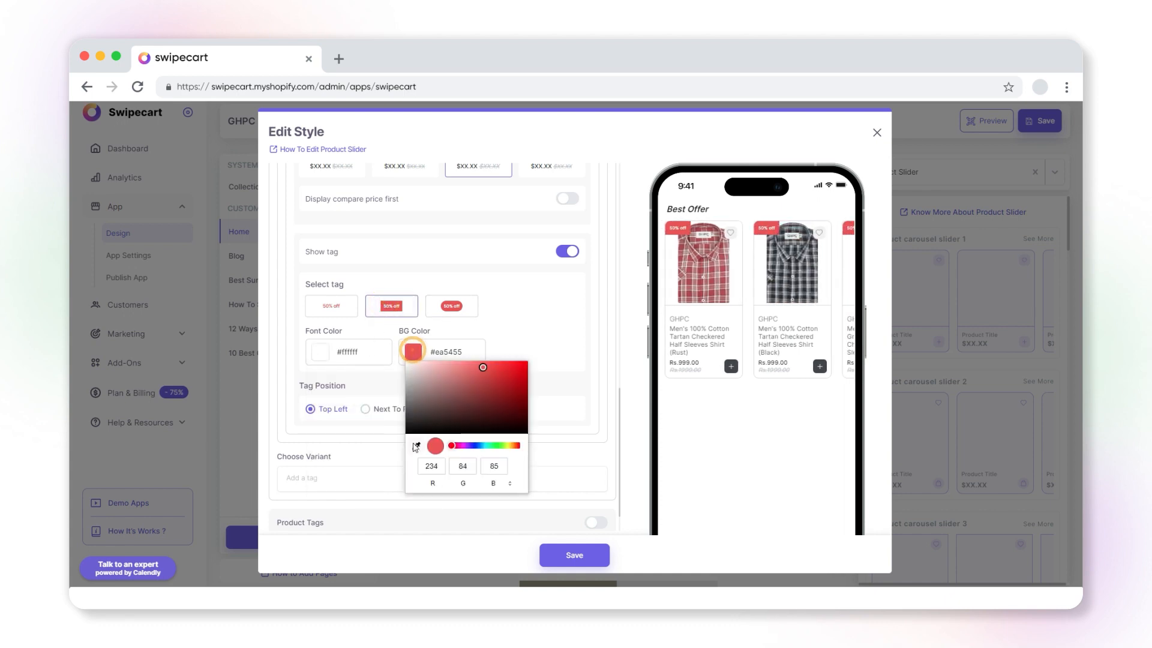
drag(453, 448, 522, 449)
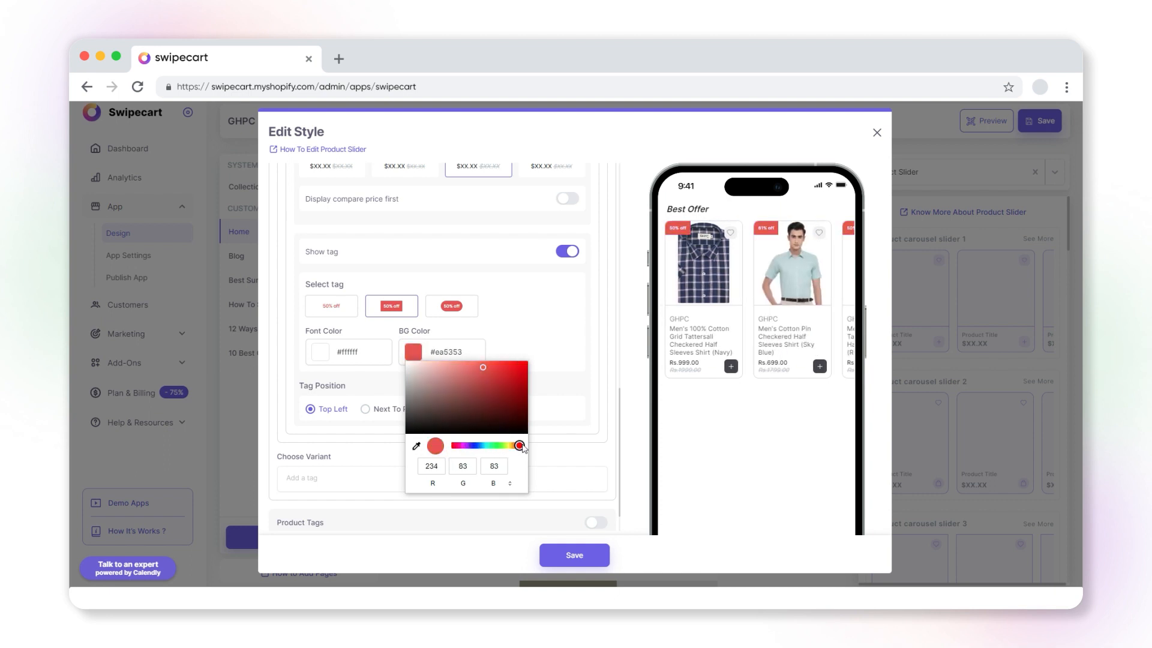
drag(488, 366, 494, 364)
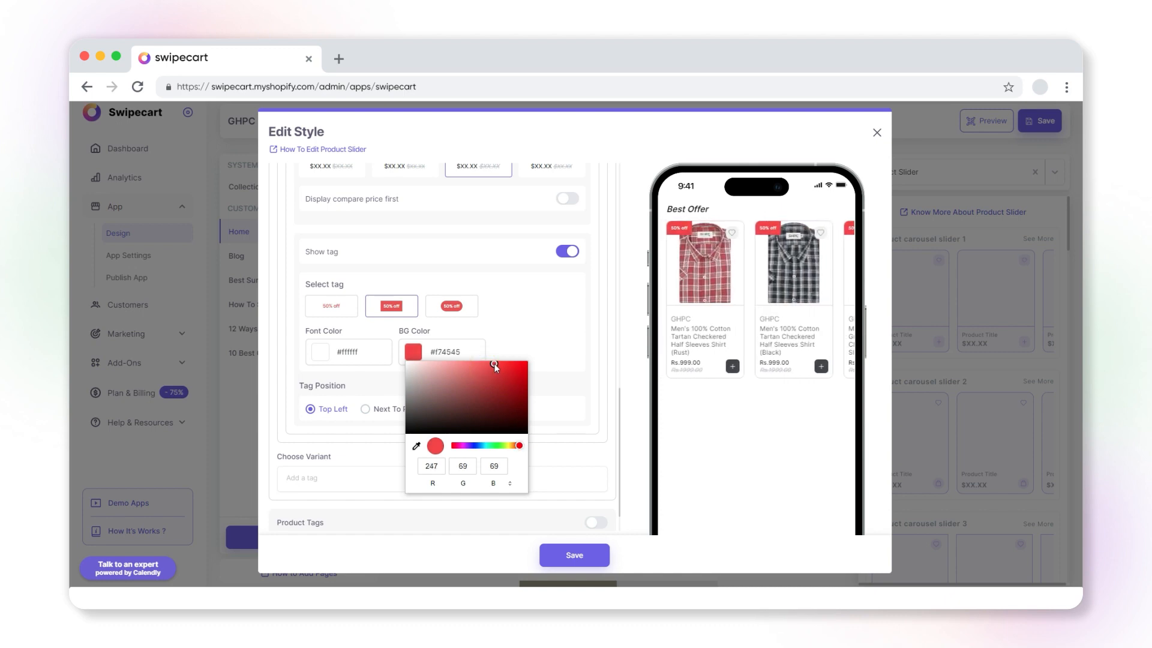
Step: Set the discount tag's position to Next To Price
click(365, 411)
click(365, 409)
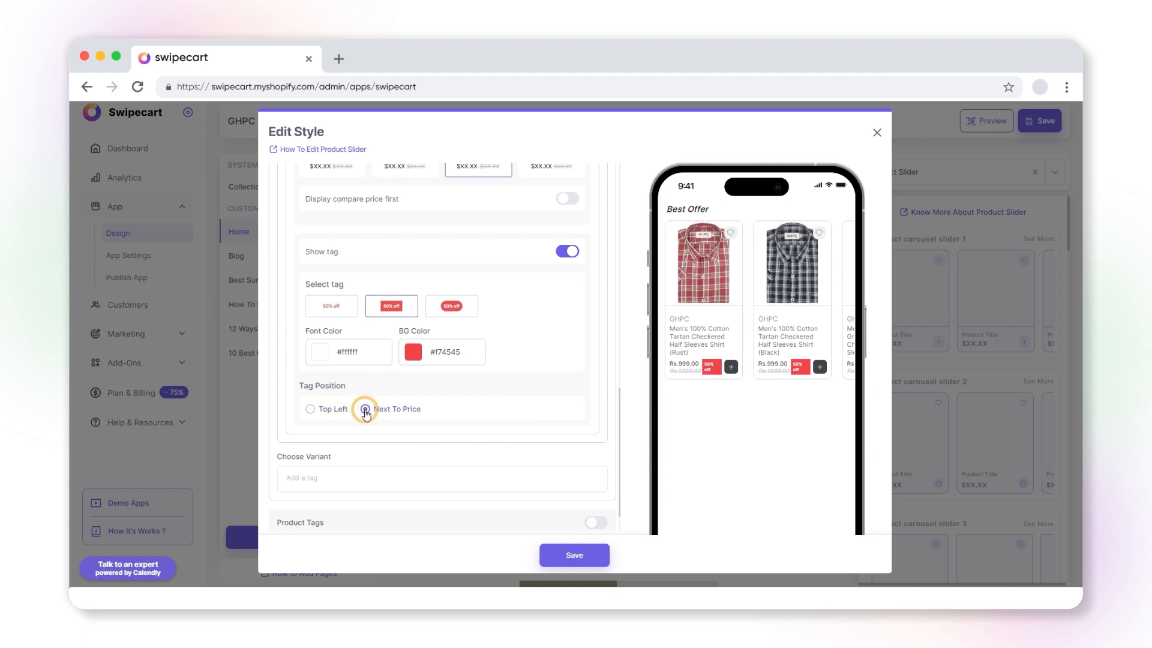
Step: Compare the discount tag's two positions and set it to Top Left
click(311, 409)
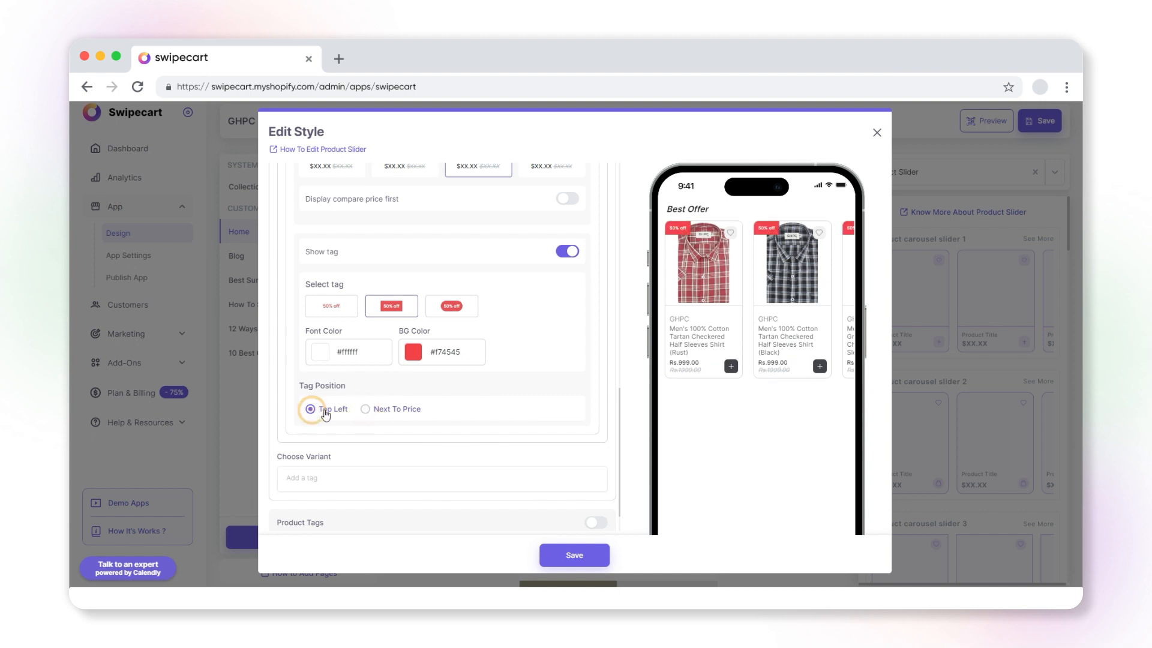
click(365, 411)
click(311, 410)
Step: Turn on Product Tags, try the Below the Title position, and set the tag position to Top Left
scroll(380, 479, down, 1)
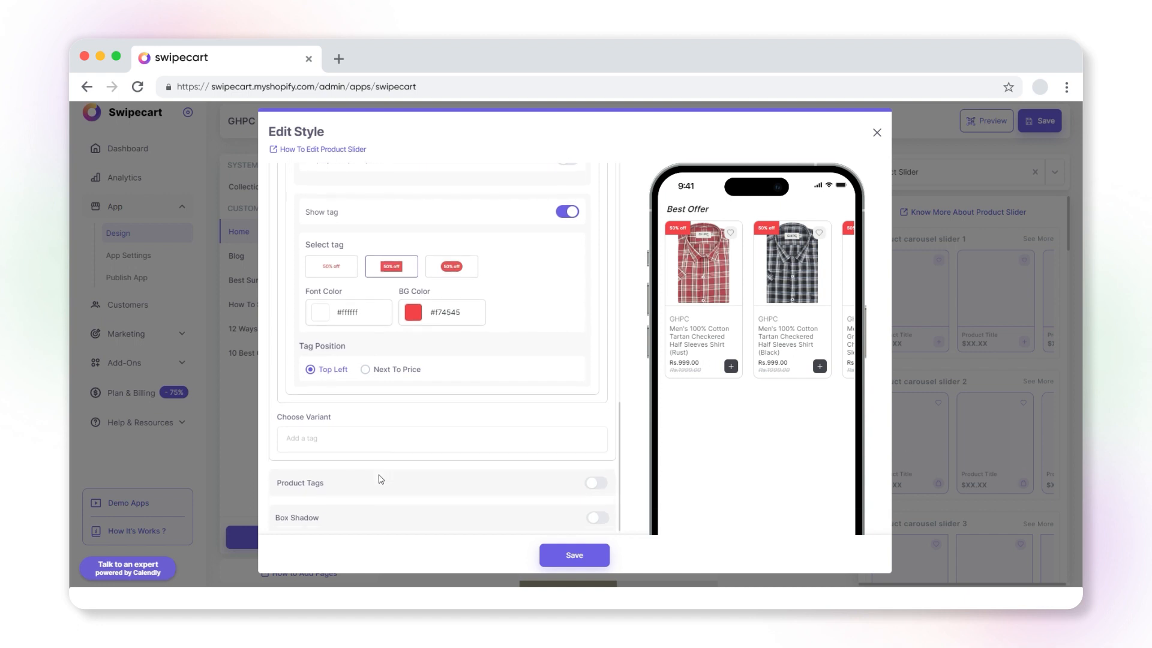
click(323, 437)
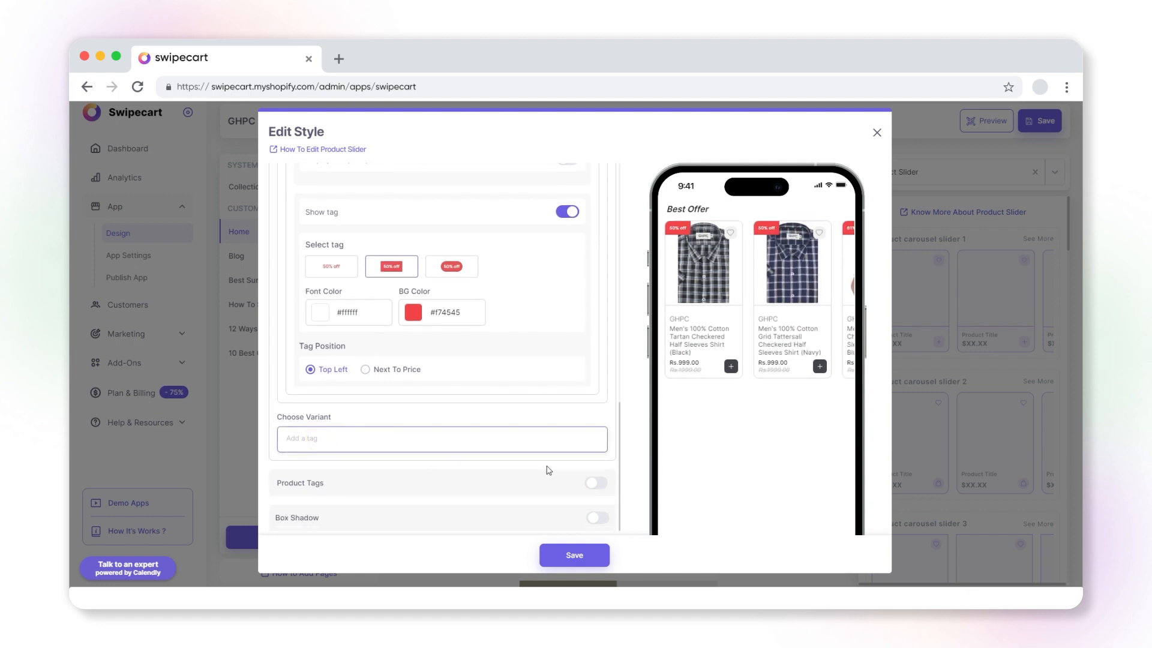
click(596, 483)
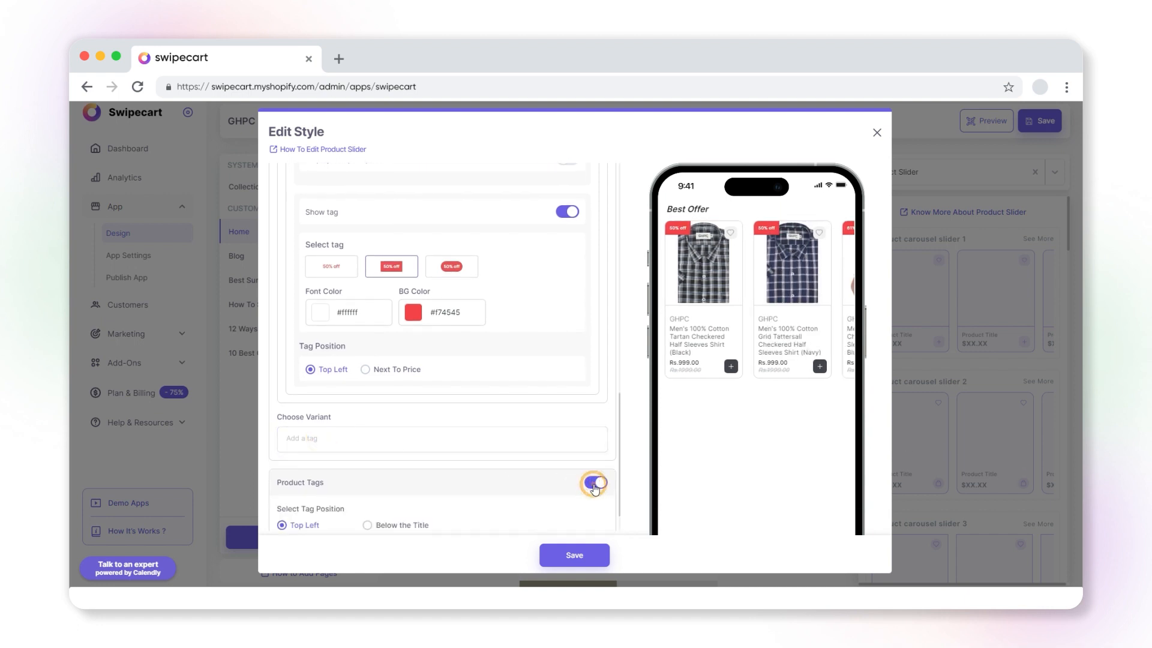
scroll(558, 480, down, 1)
click(370, 483)
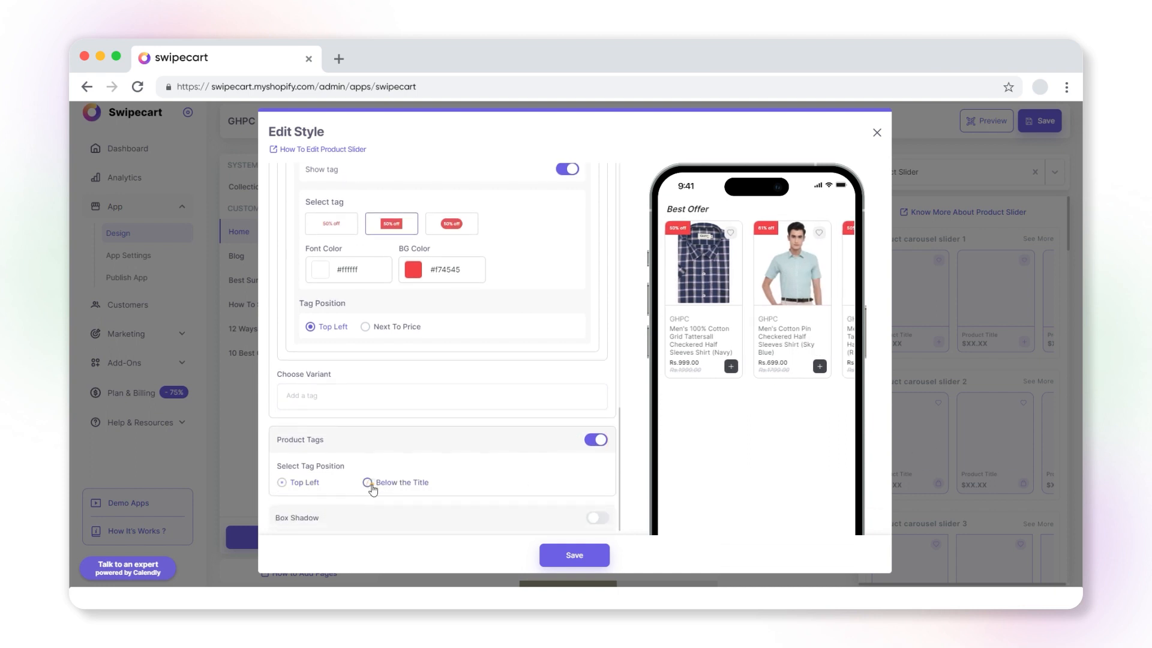
click(296, 487)
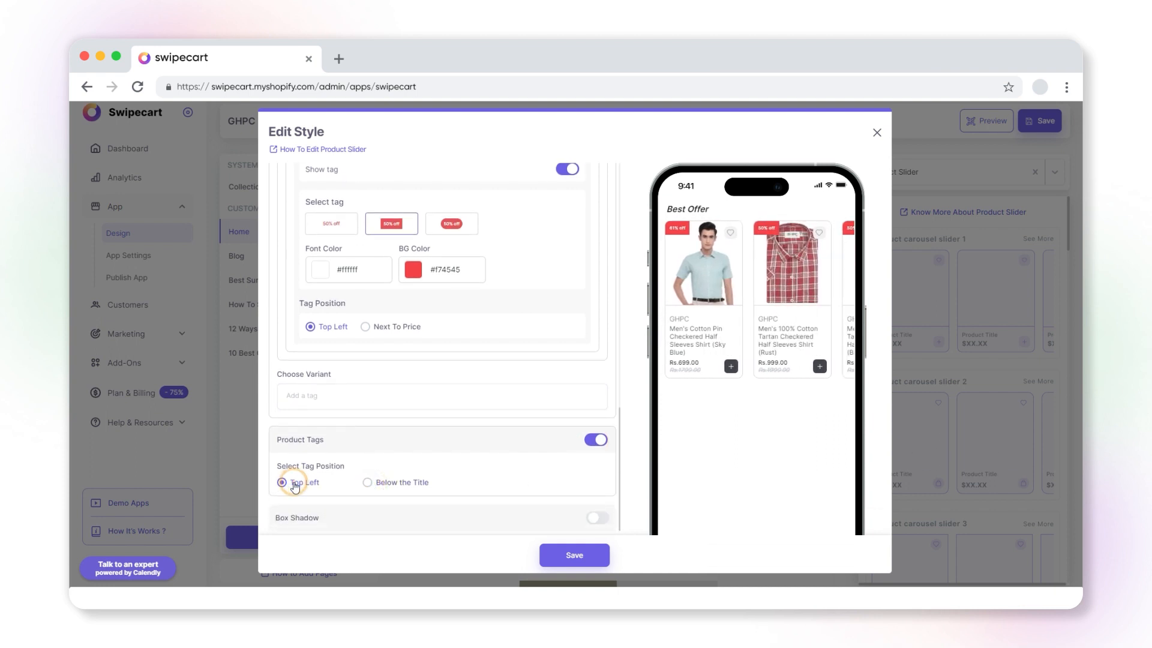
Step: Turn on Box Shadow, try Shadow-1 and Shadow-2, choose Shadow-3, and save the slider's style
click(596, 518)
scroll(576, 480, down, 2)
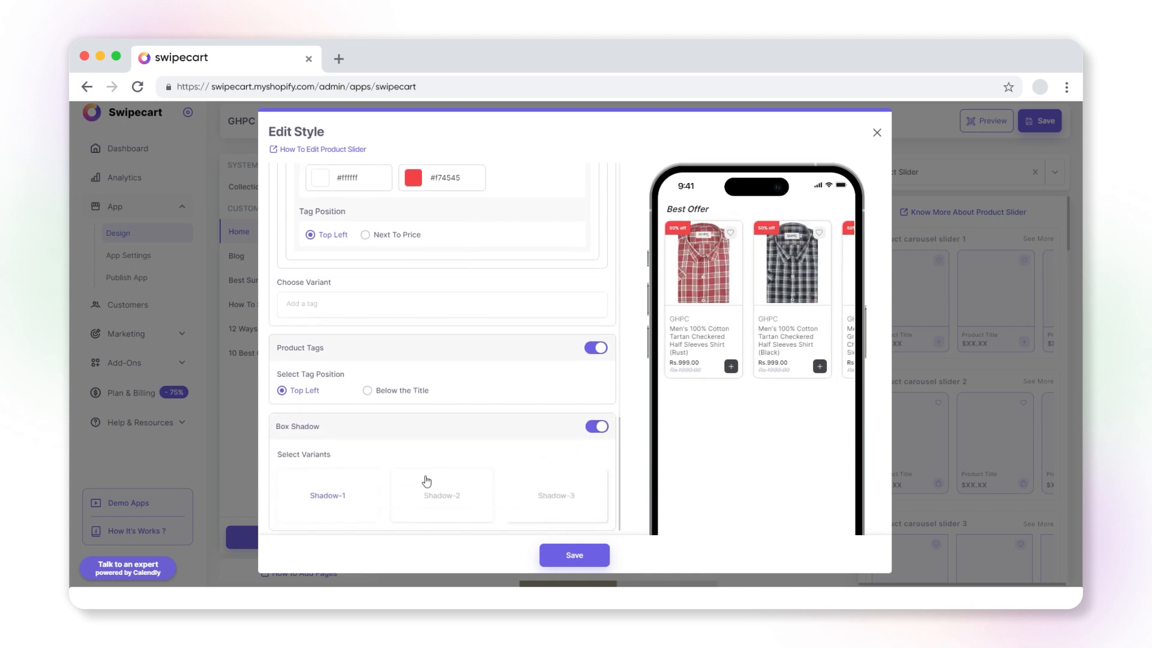
click(336, 500)
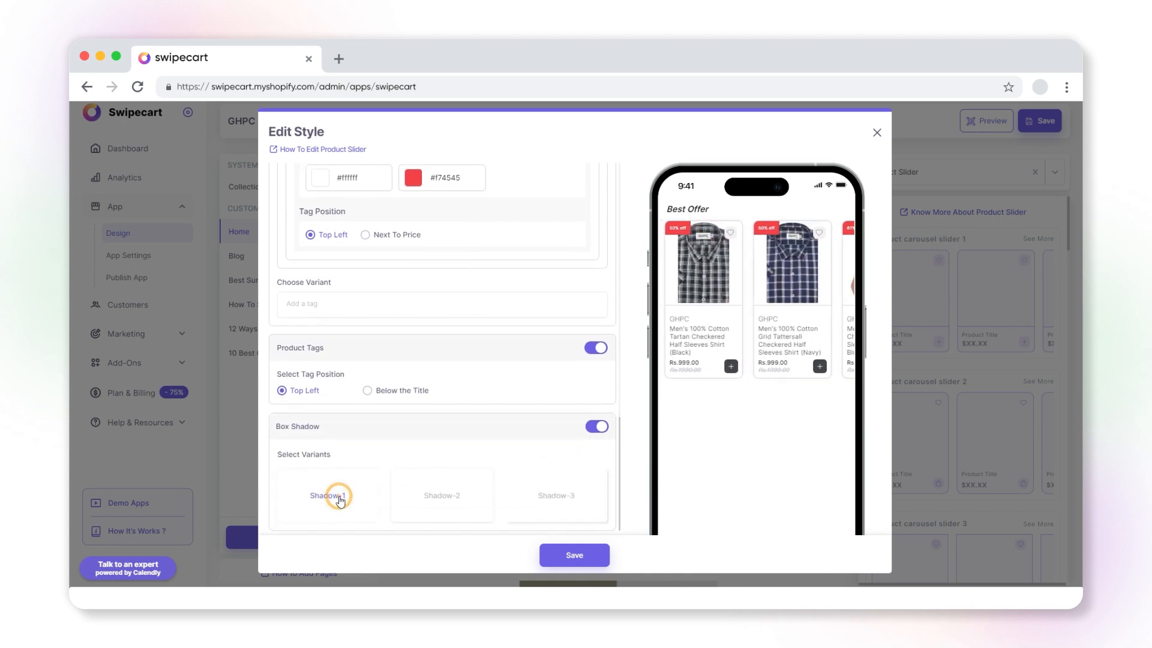
click(447, 500)
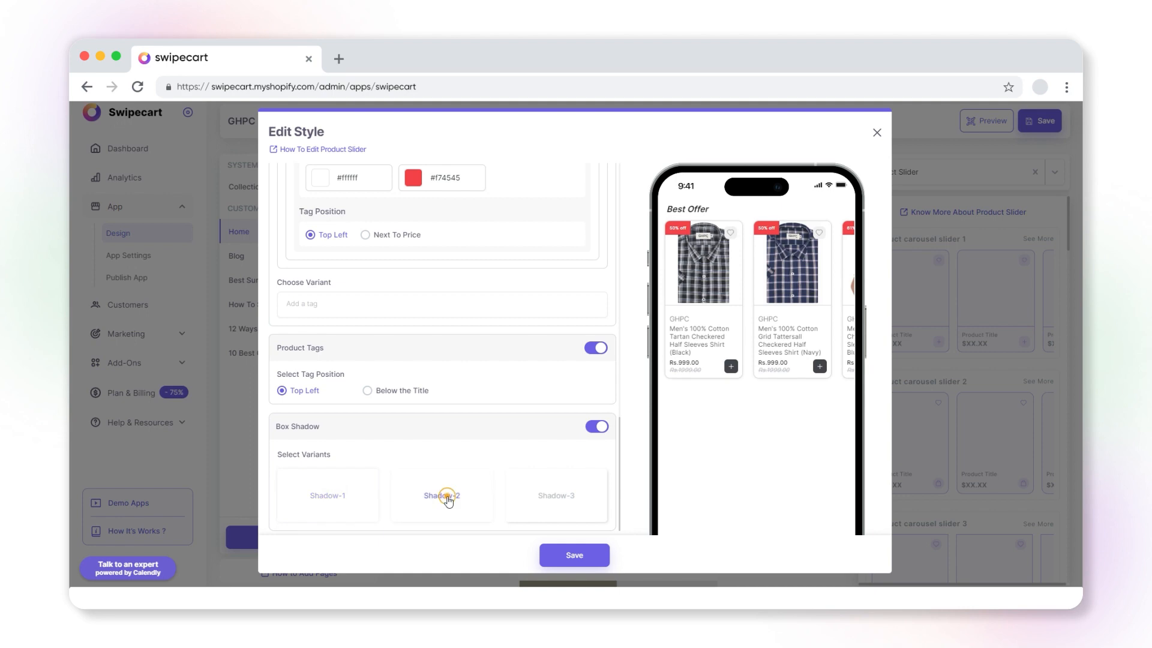
click(540, 500)
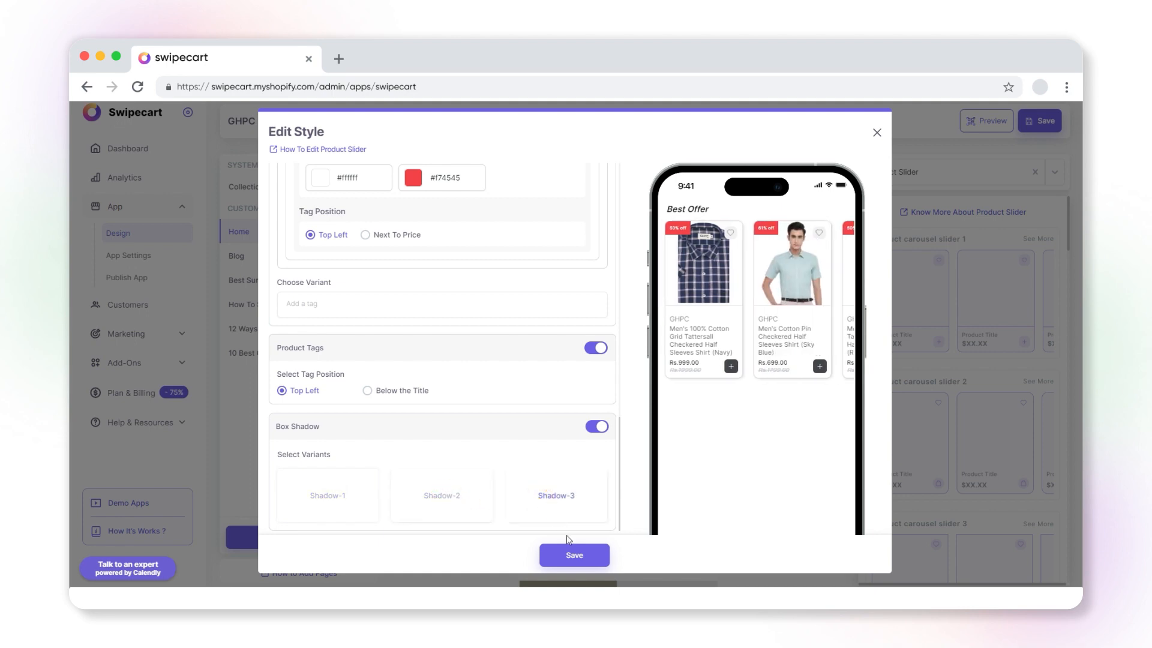
click(574, 556)
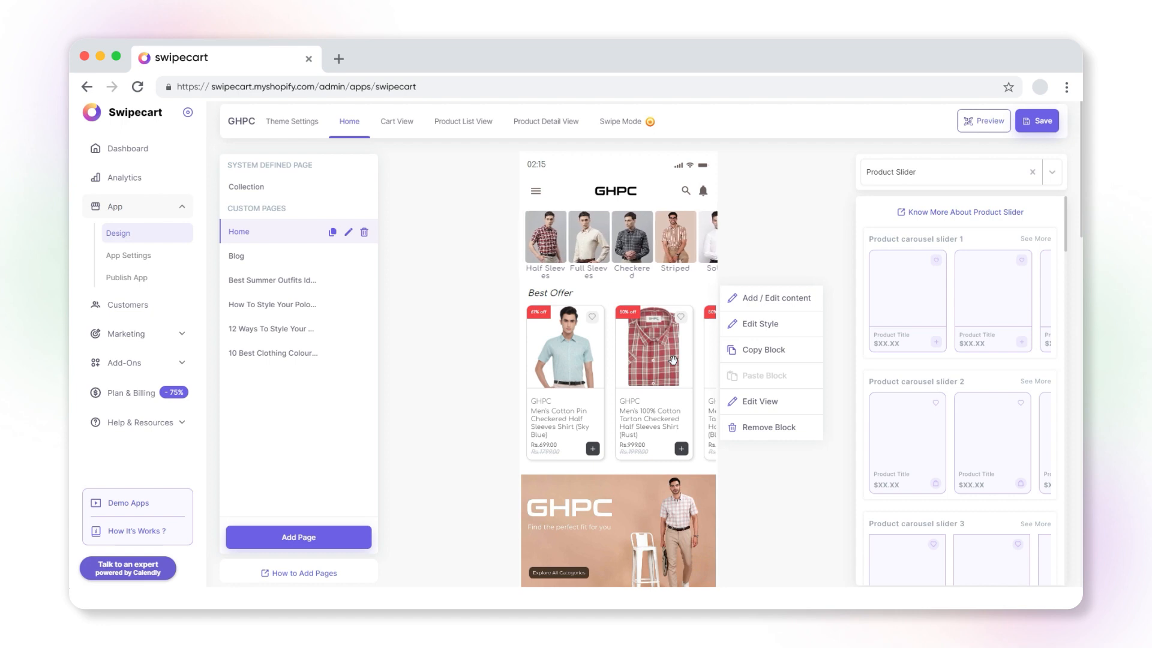
Step: Duplicate the Best Offer slider block and change the lower slider's view to Product carousel slider 15
click(762, 351)
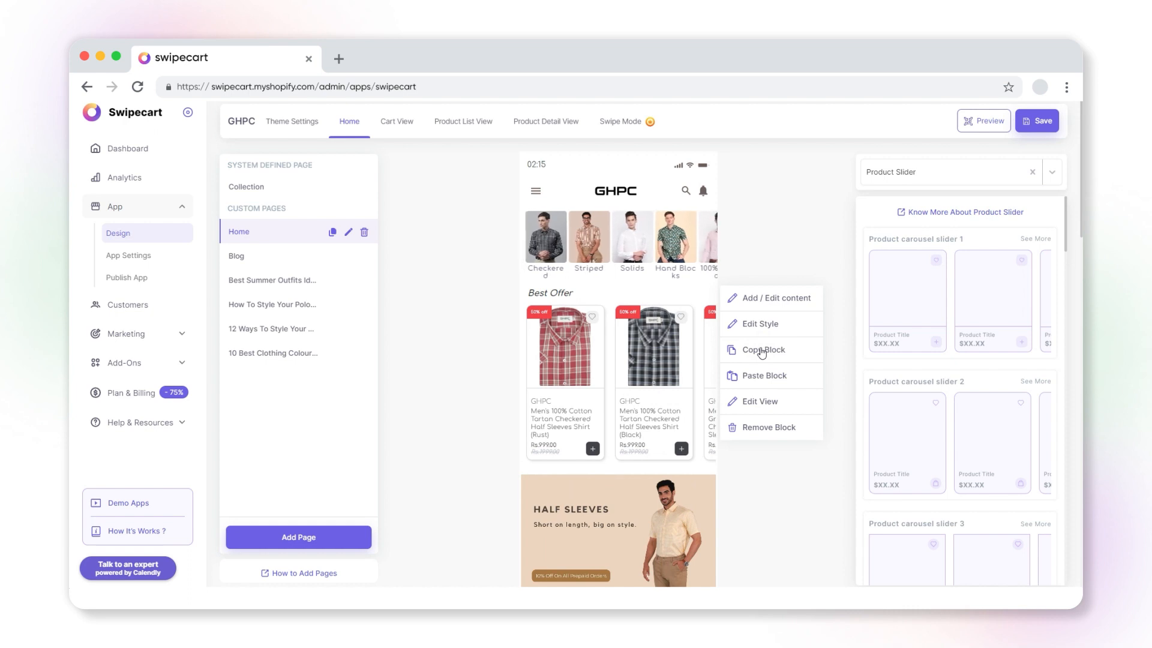
click(751, 378)
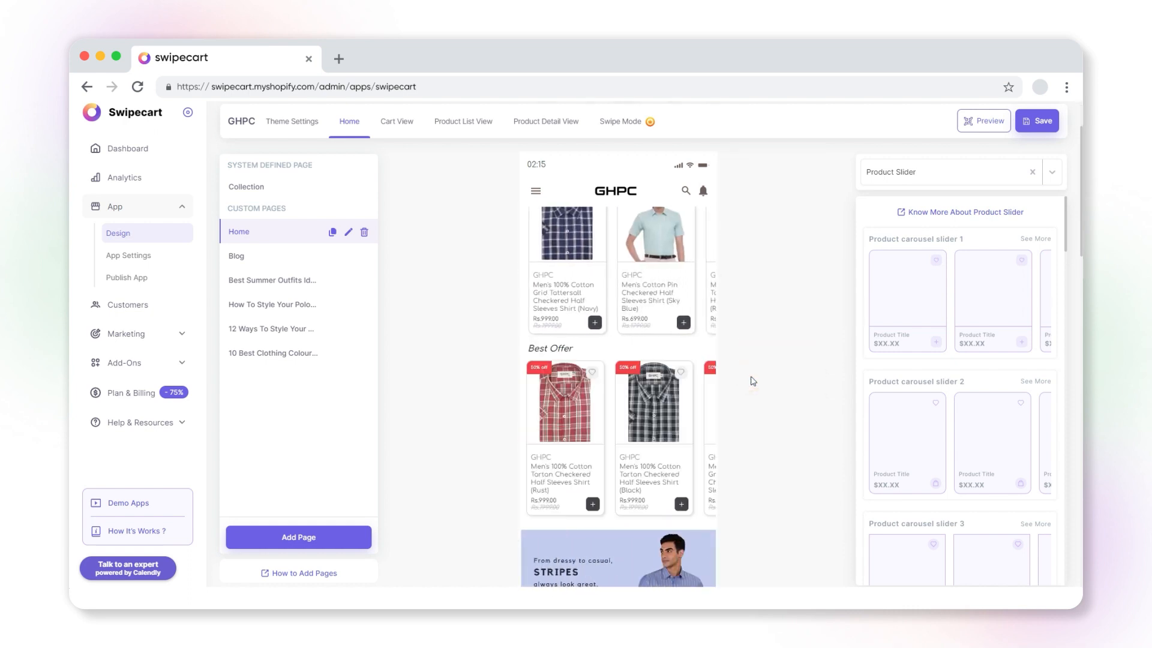
mouse_move(696, 412)
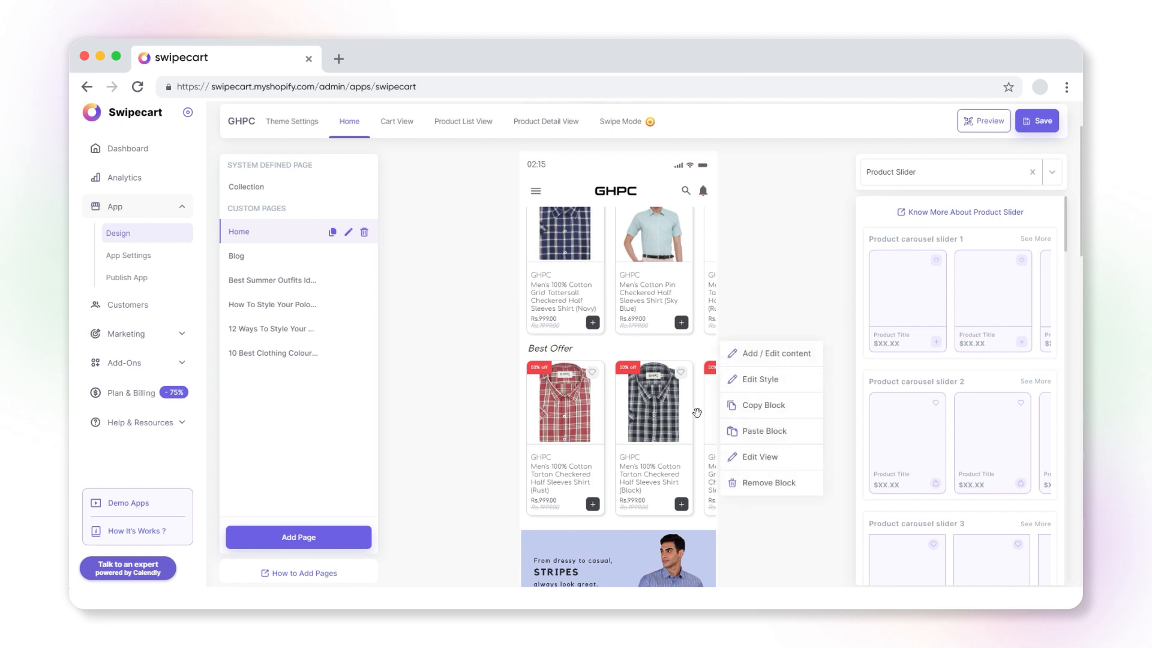
click(772, 459)
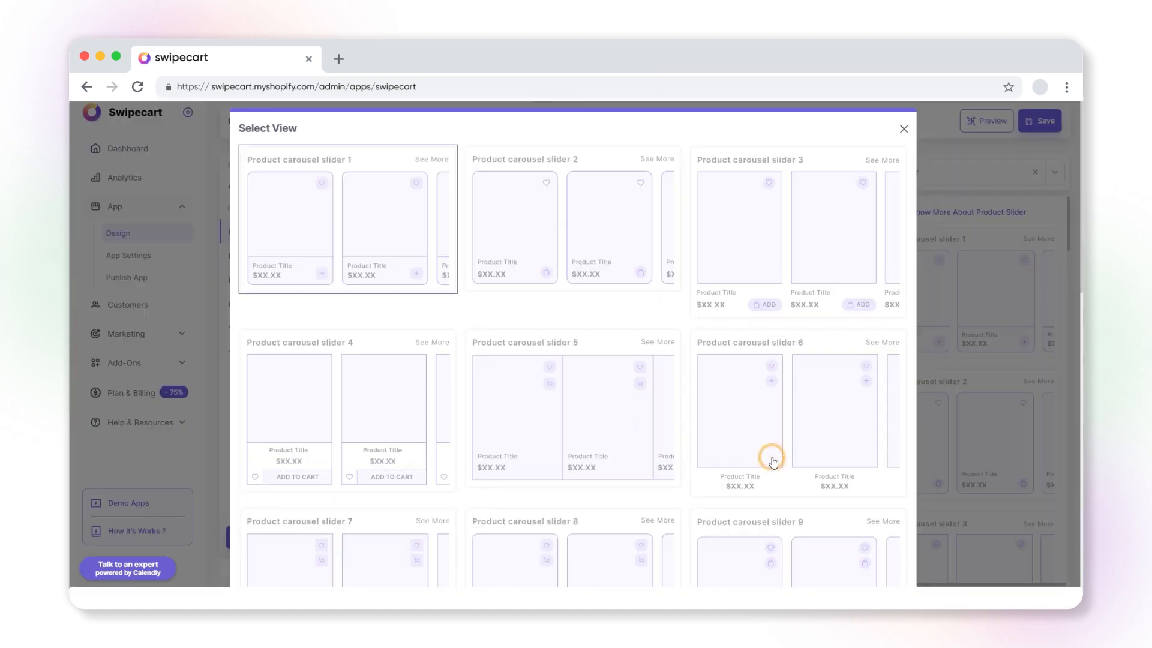
scroll(710, 442, down, 3)
scroll(710, 441, down, 8)
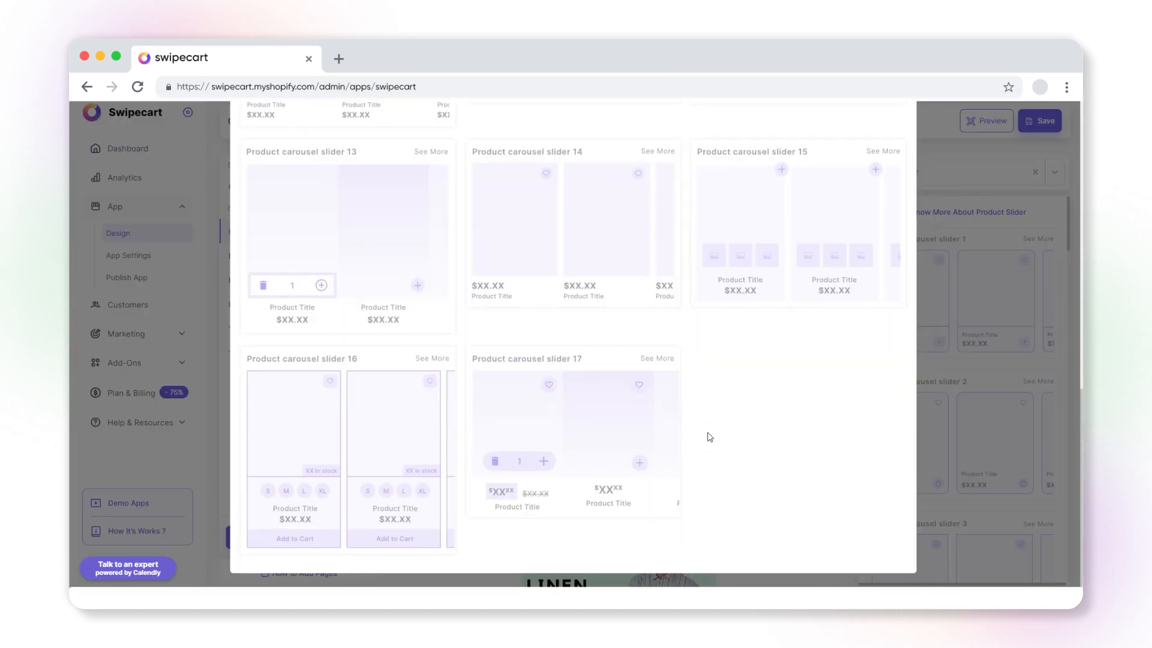
scroll(710, 438, up, 3)
click(784, 425)
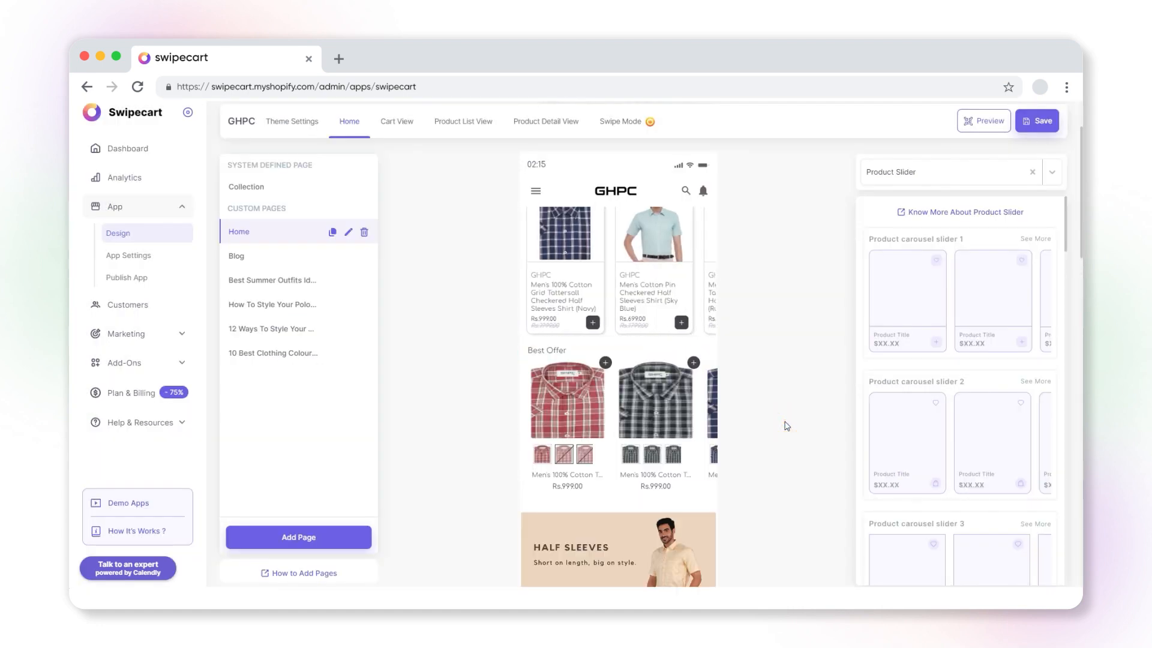
Step: Remove the lower Best Offer slider block with the changed view from the Home page
mouse_move(636, 396)
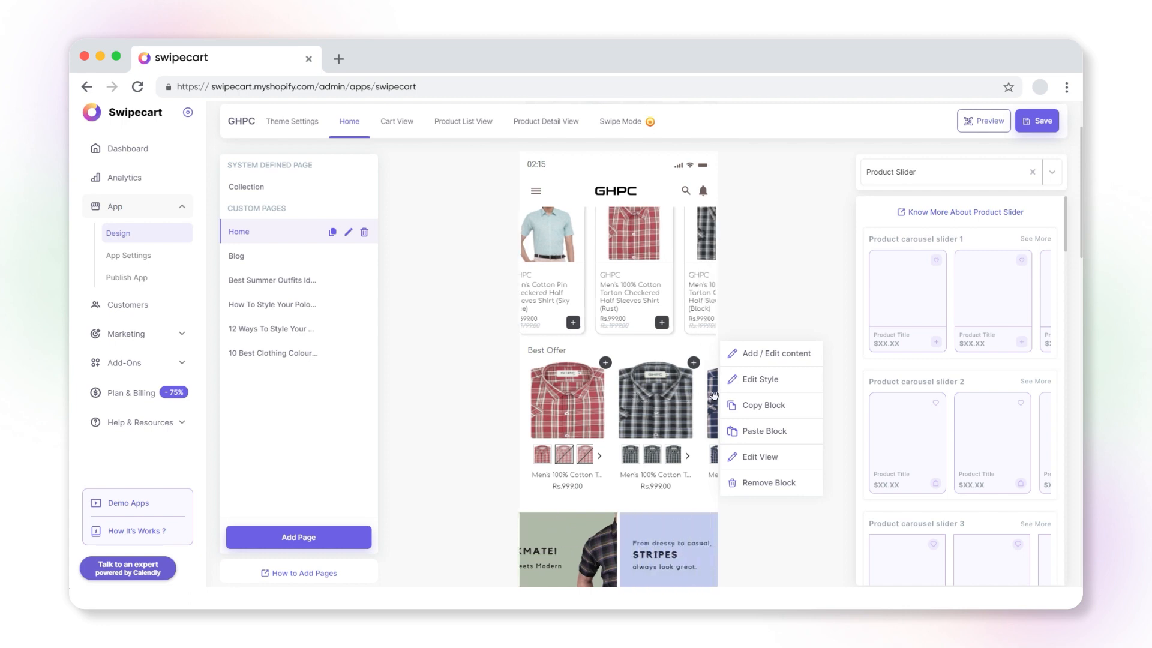
scroll(744, 408, down, 1)
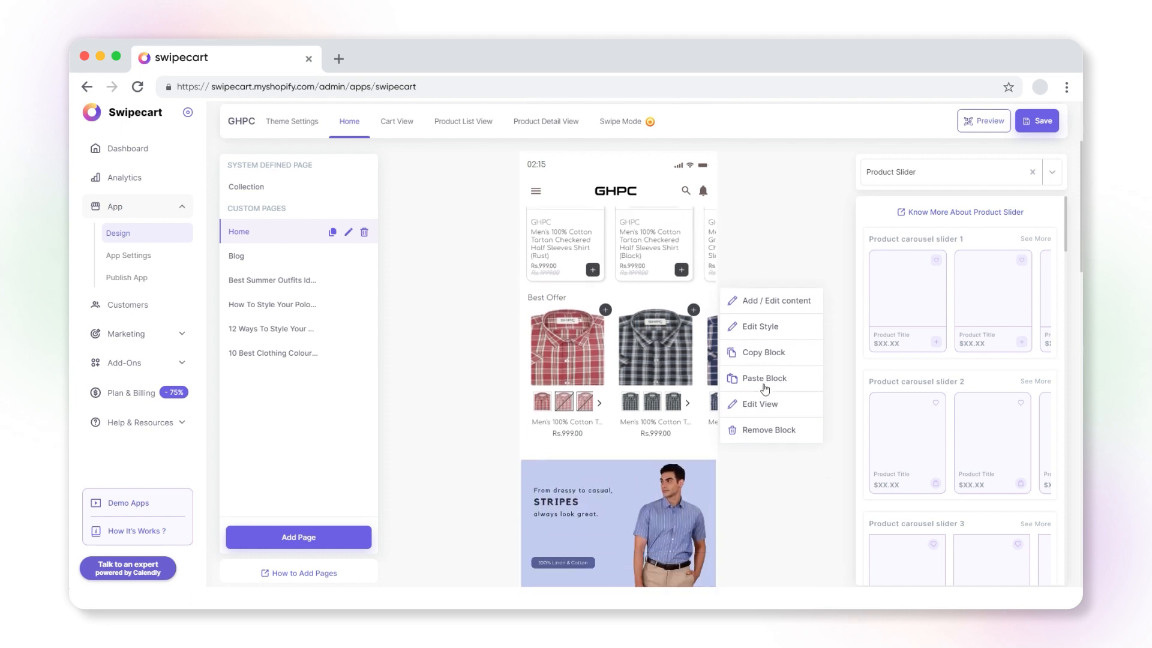
click(758, 430)
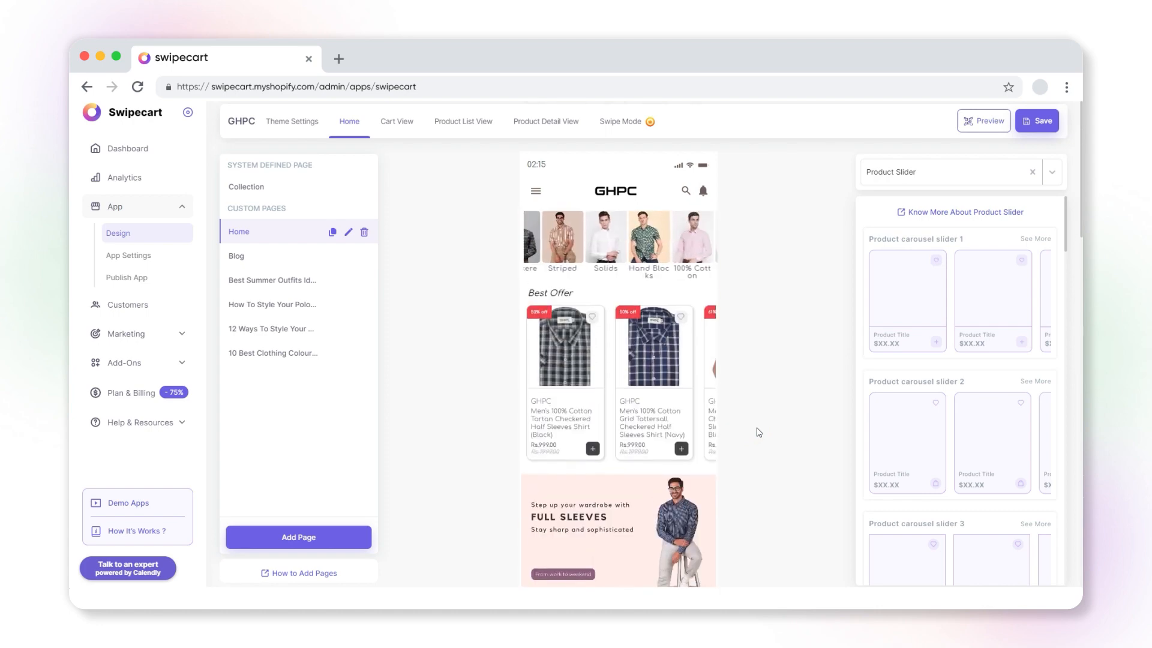
Step: Save the Home page design and confirm updating the live app
click(1034, 131)
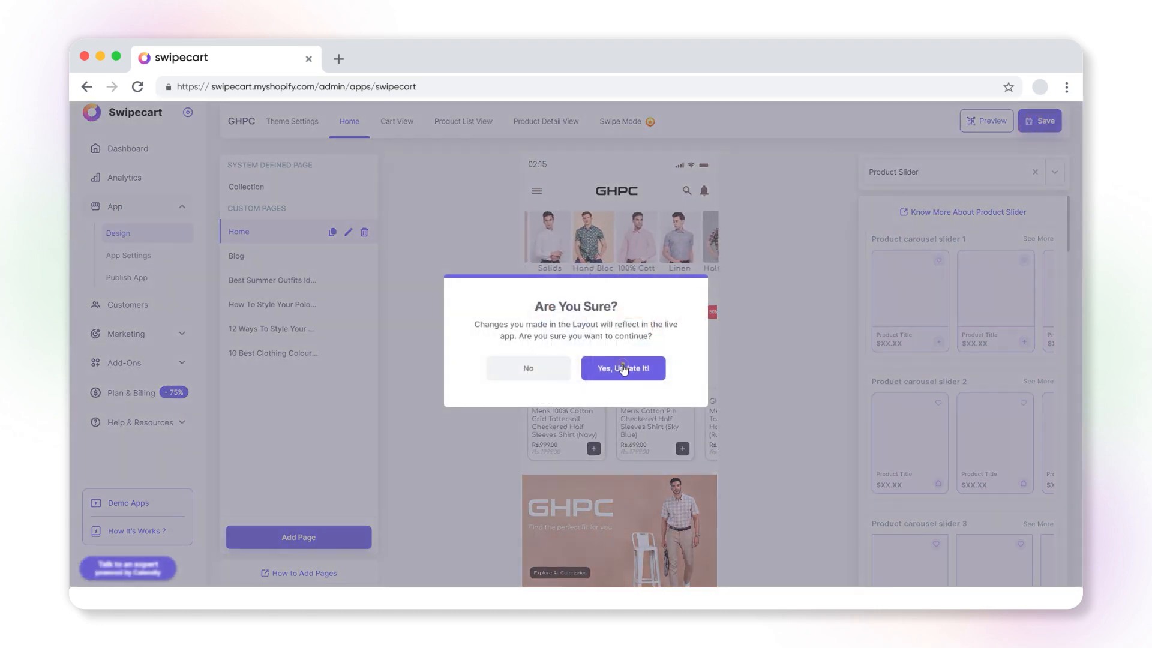
click(623, 366)
Step: Preview the app and show the QR code for trying it on a device
mouse_move(622, 356)
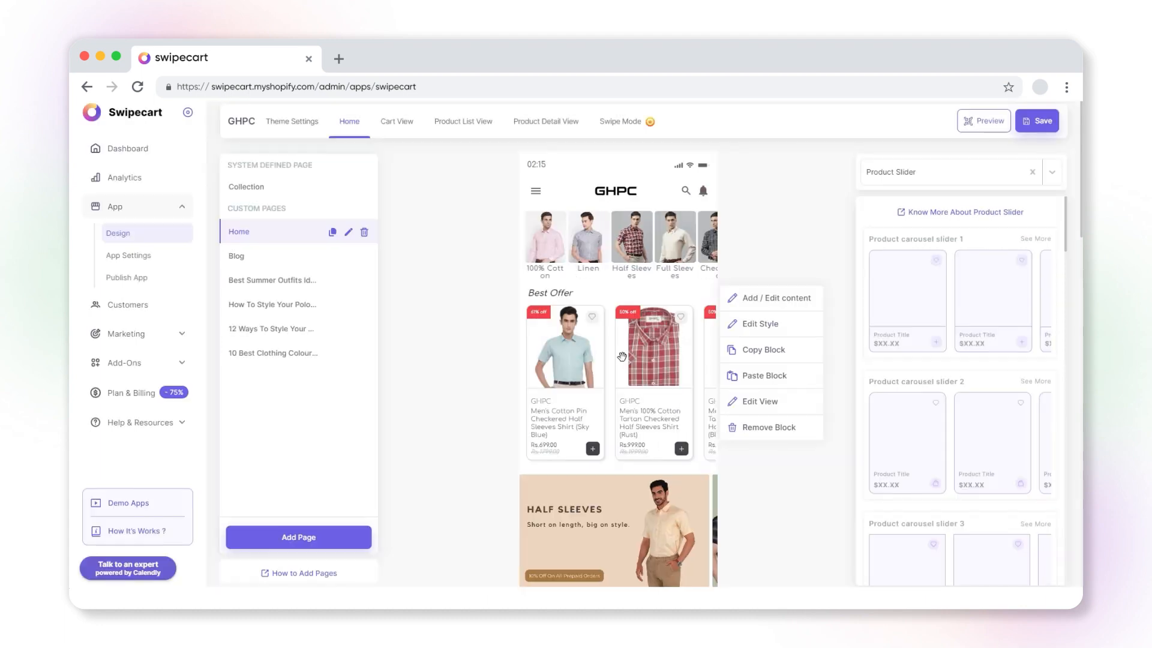
click(975, 122)
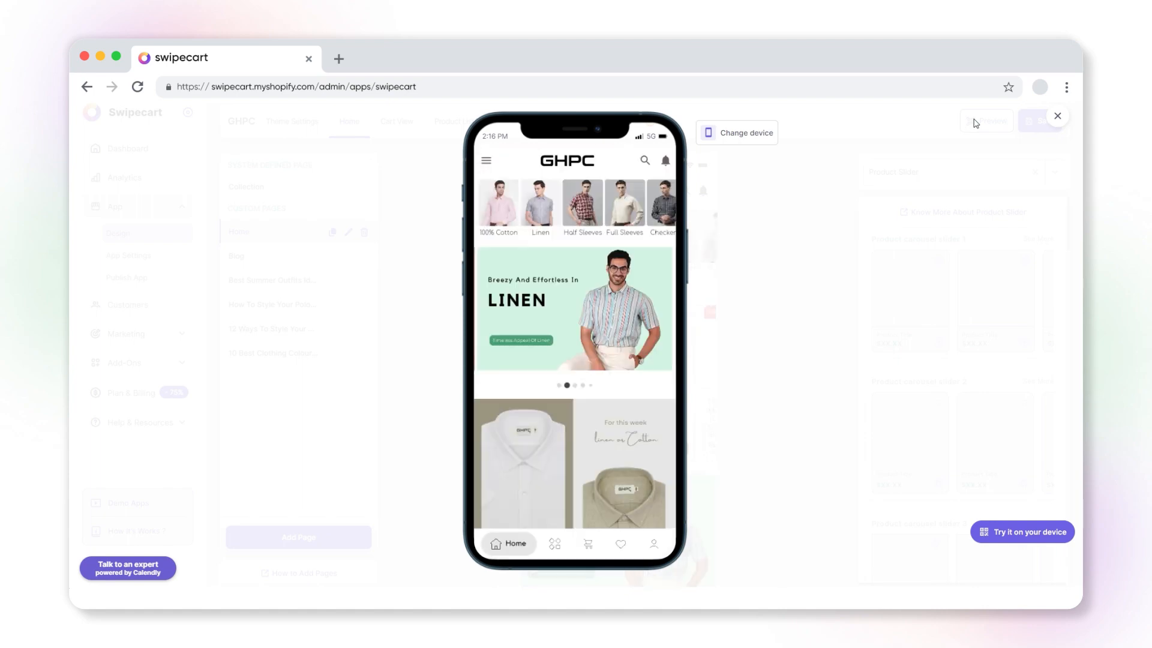
click(1003, 532)
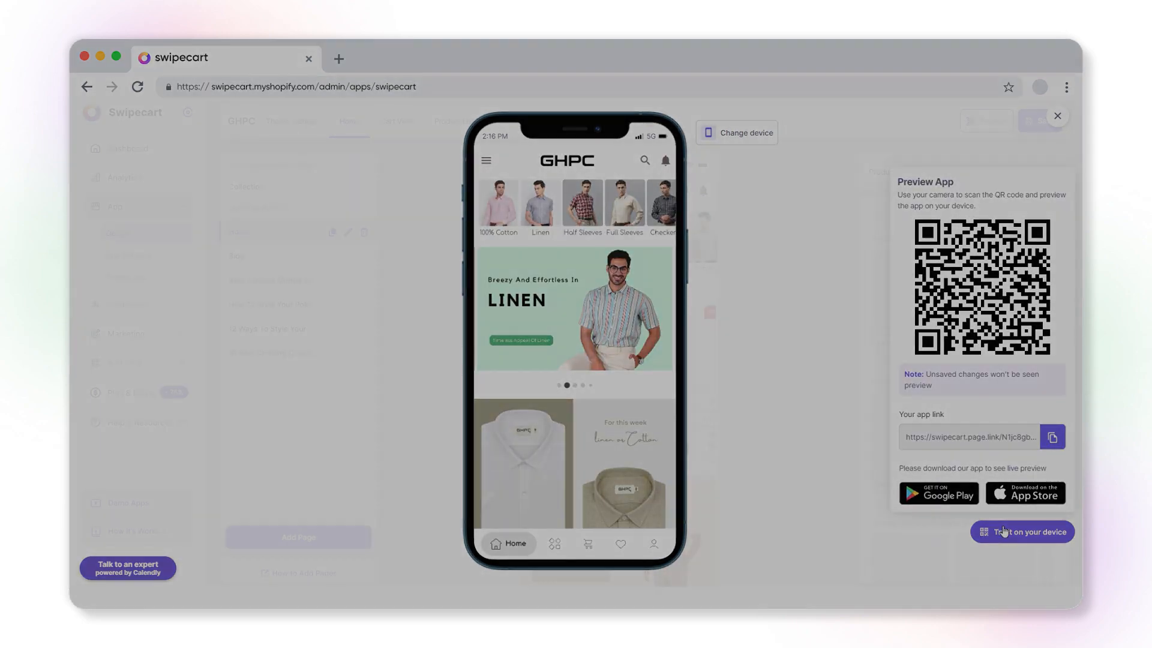